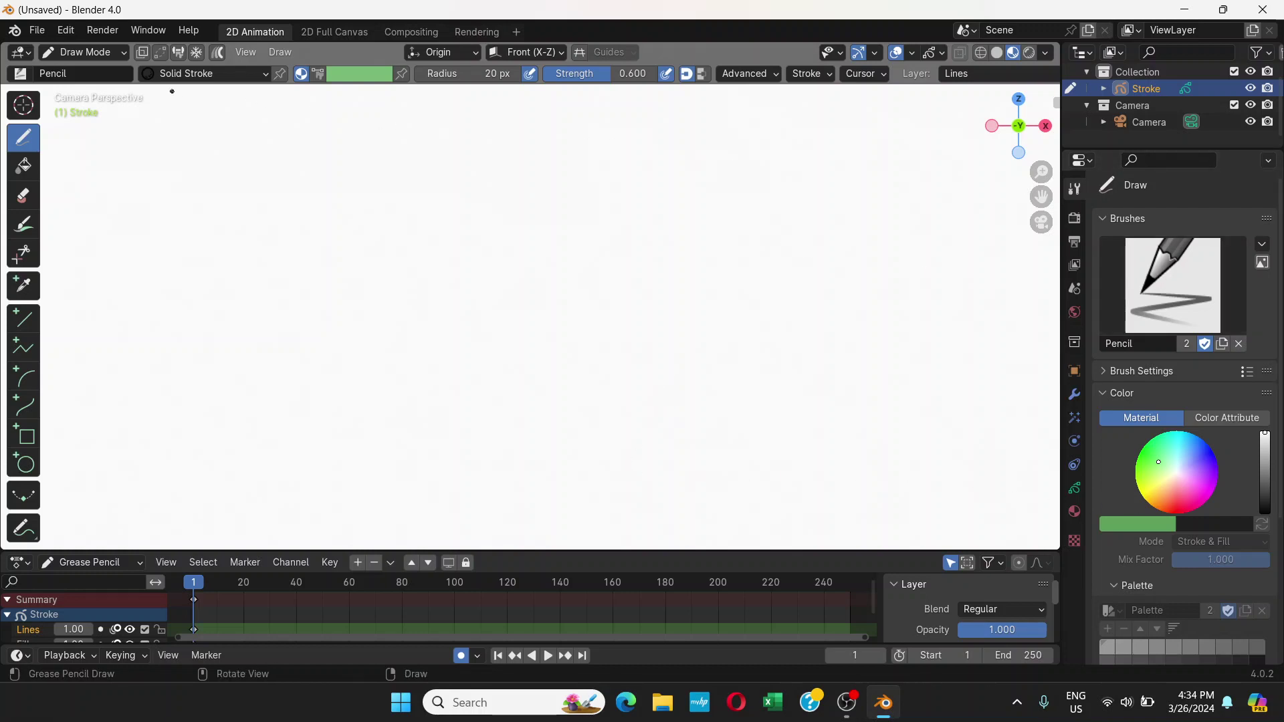
# Delete the Solid Stroke, Squares Stroke and Dots Stroke material slots so only Solid Fill remains
pyautogui.scroll(1, 1171, 100)
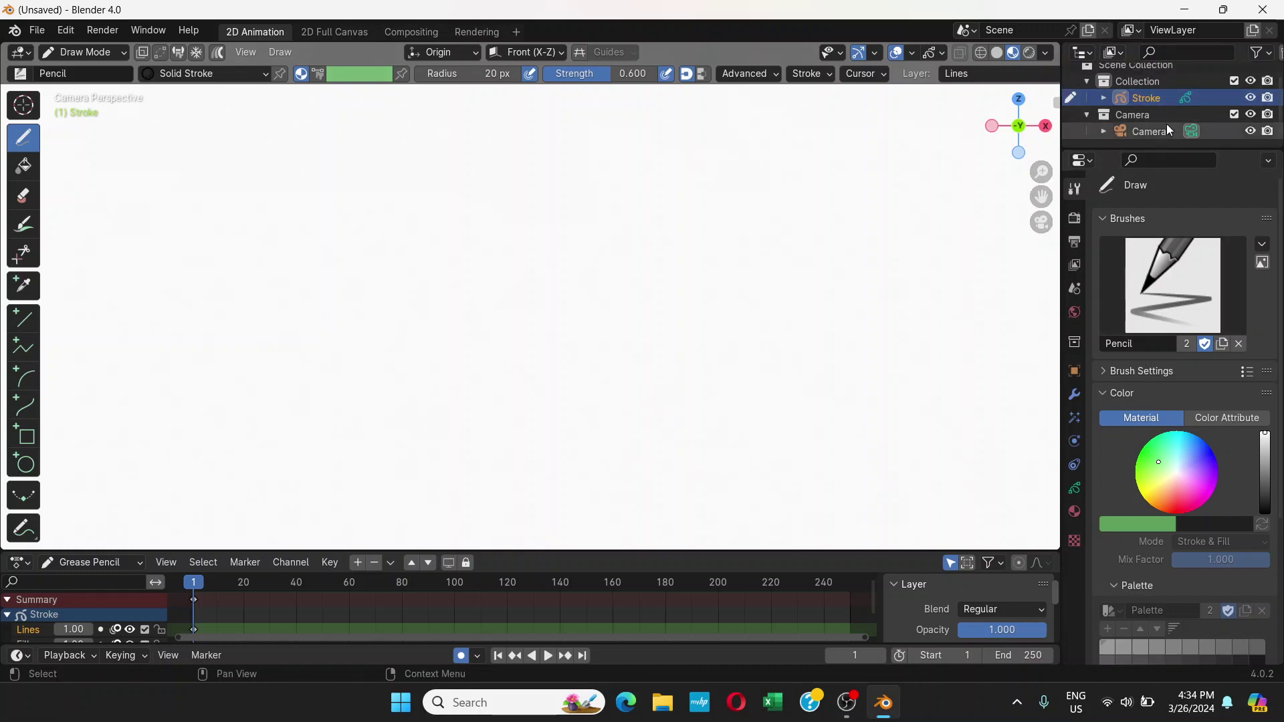
pyautogui.click(1074, 513)
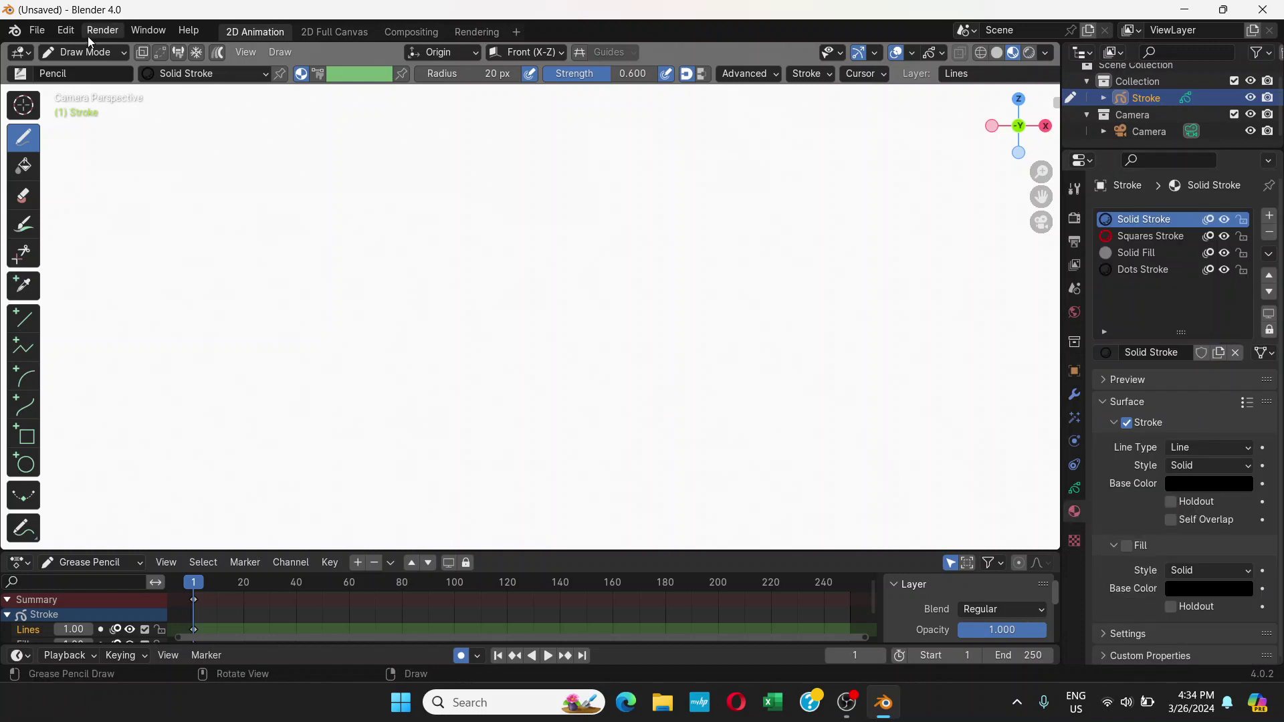
pyautogui.click(123, 56)
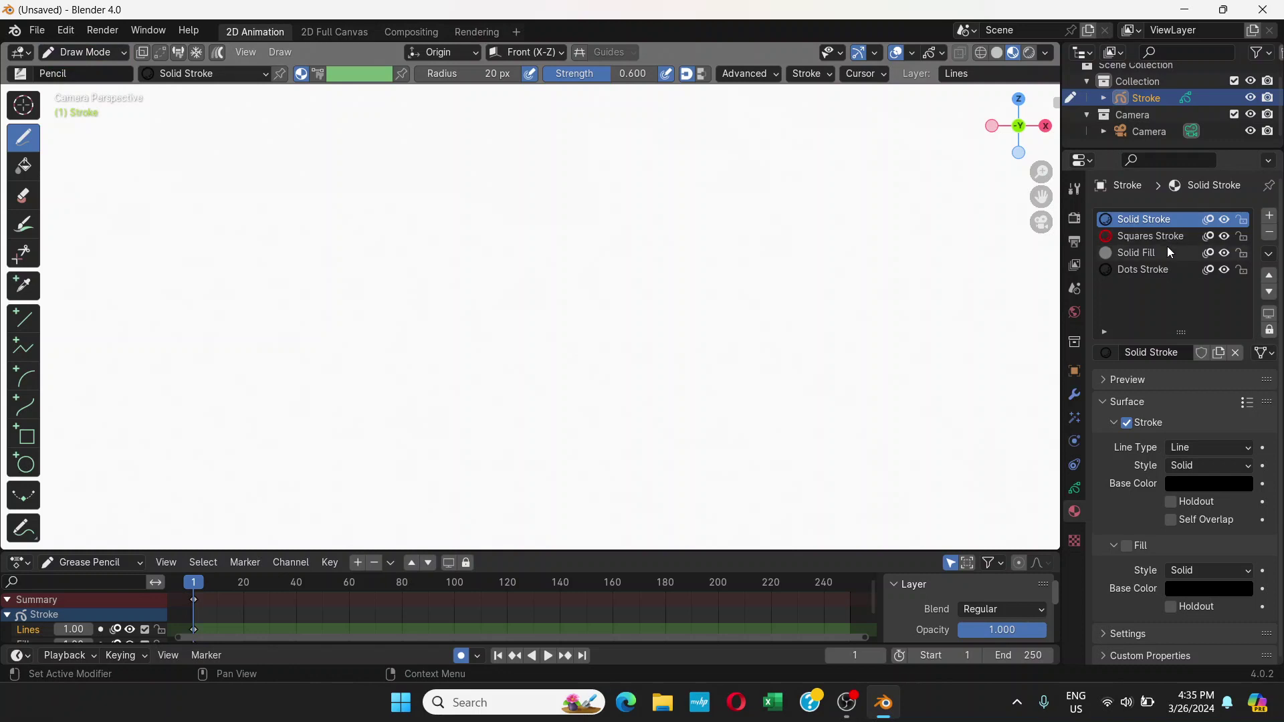
pyautogui.click(1272, 235)
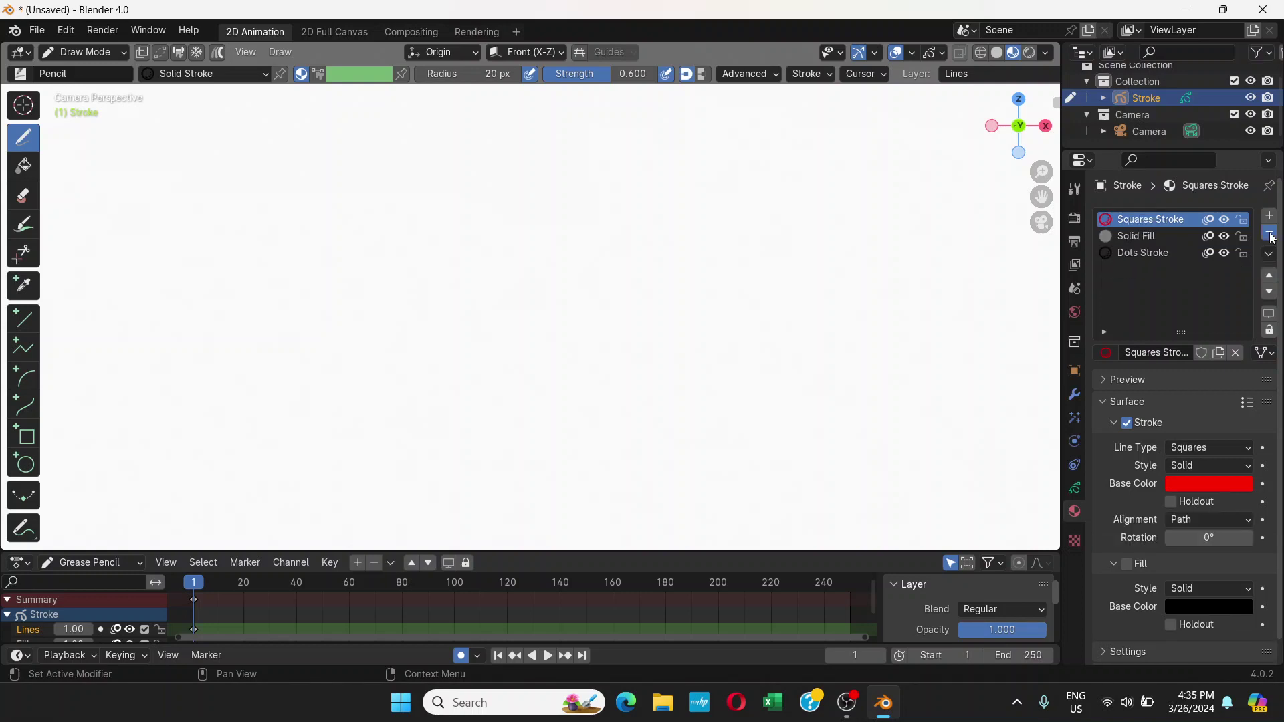
pyautogui.click(1272, 235)
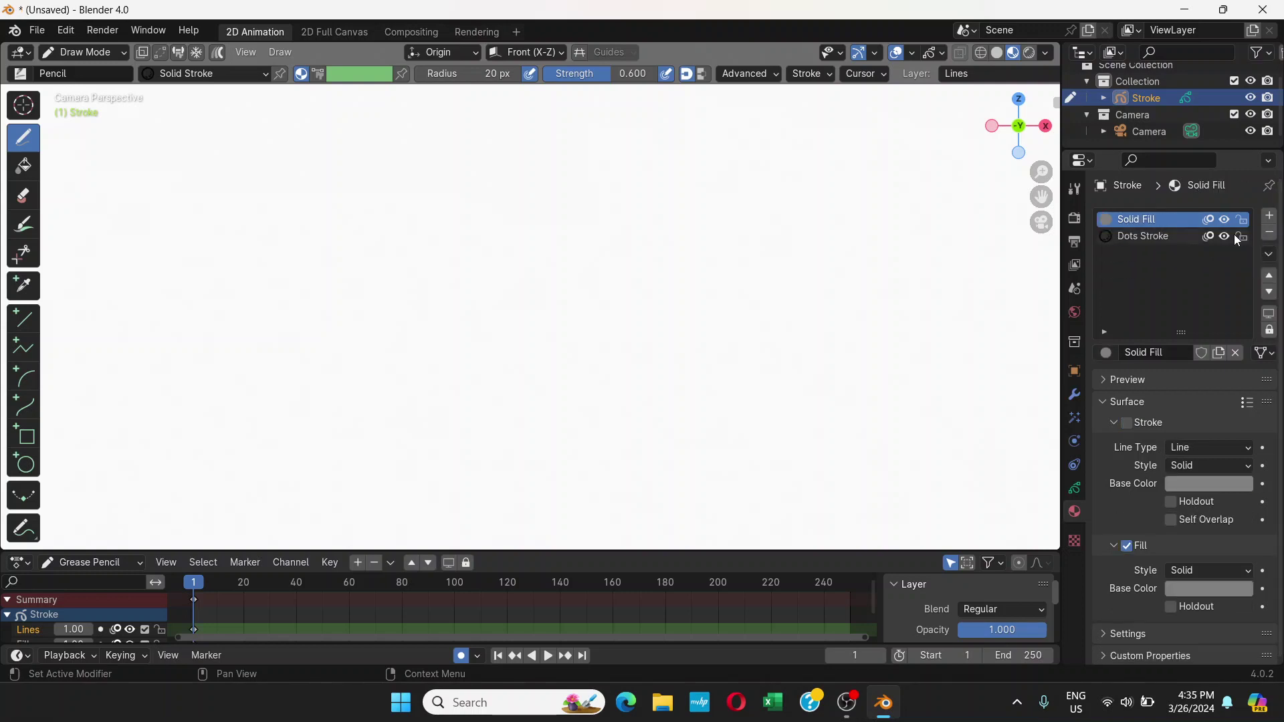
pyautogui.click(1126, 238)
pyautogui.click(1270, 234)
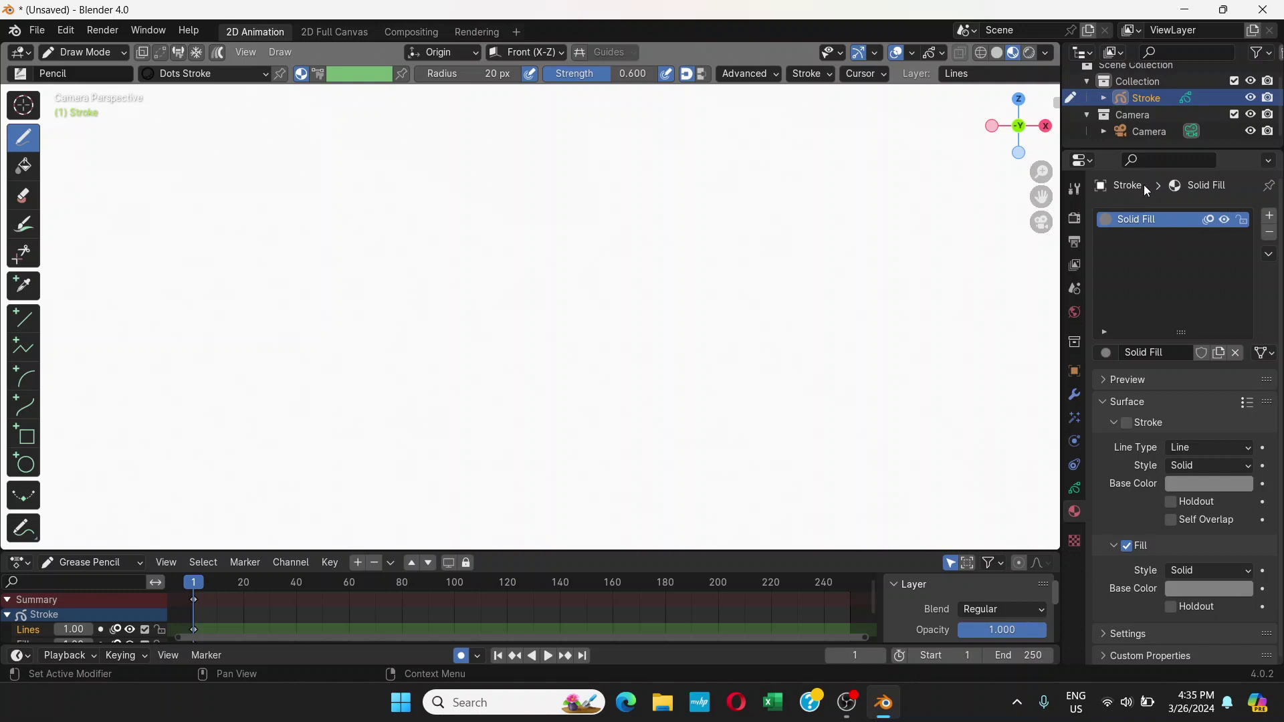
# Draw a trial circle with the Circle tool, then undo it
pyautogui.click(25, 463)
pyautogui.moveTo(453, 208)
pyautogui.mouseDown()
pyautogui.moveTo(582, 295)
pyautogui.moveTo(668, 421)
pyautogui.moveTo(678, 417)
pyautogui.mouseUp()
pyautogui.press('Return')
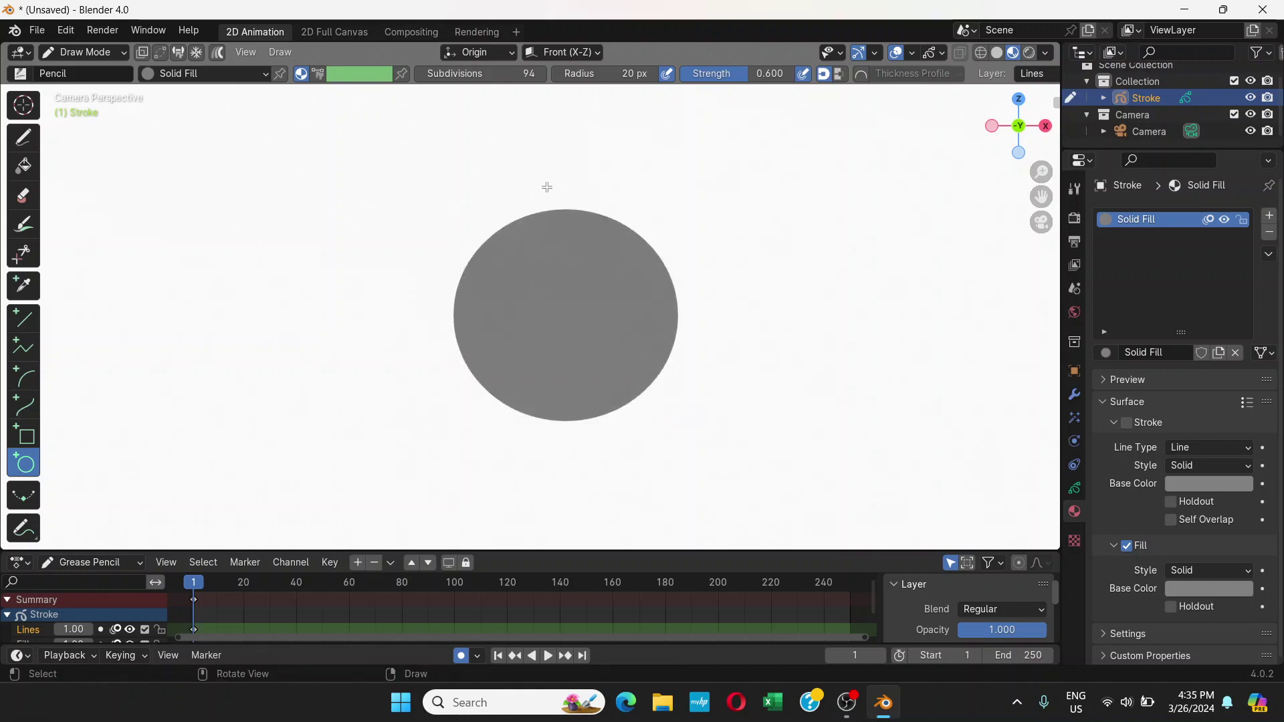
pyautogui.press('ctrl')
pyautogui.hotkey('ctrl', 'z')
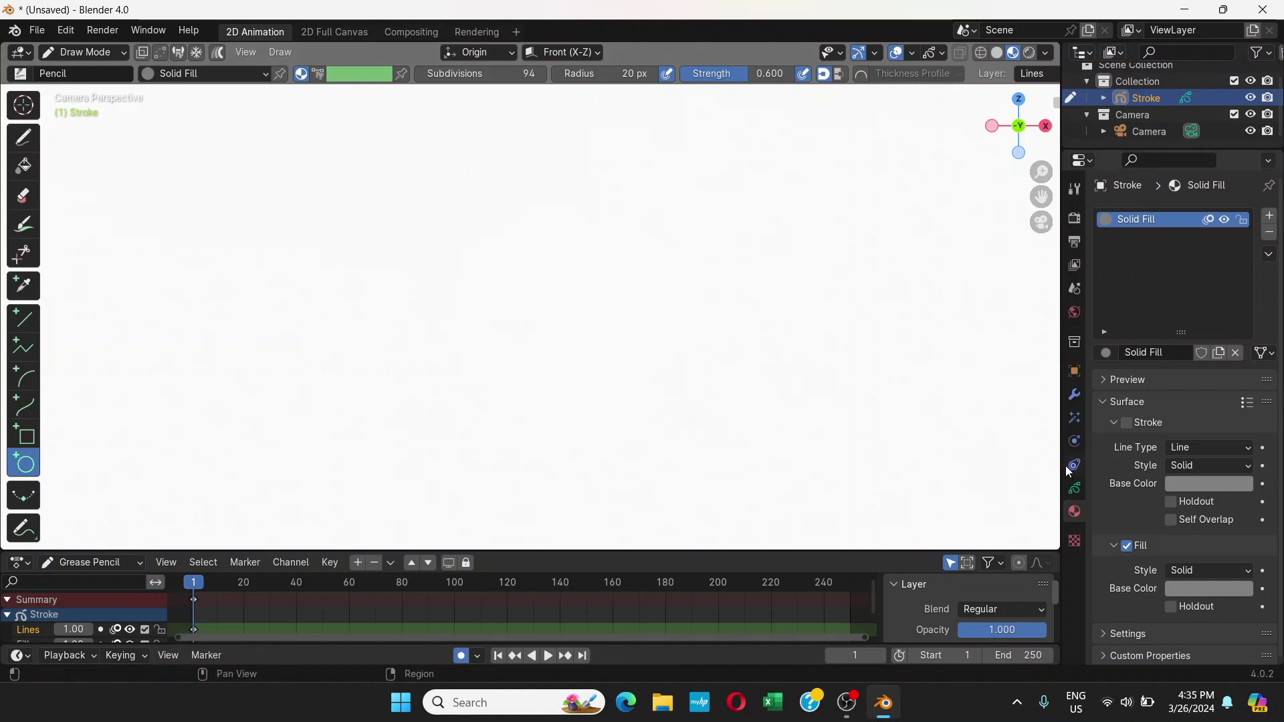
# Enable Stroke on Solid Fill with a near-black outline colour and a vivid orange fill
pyautogui.click(1127, 424)
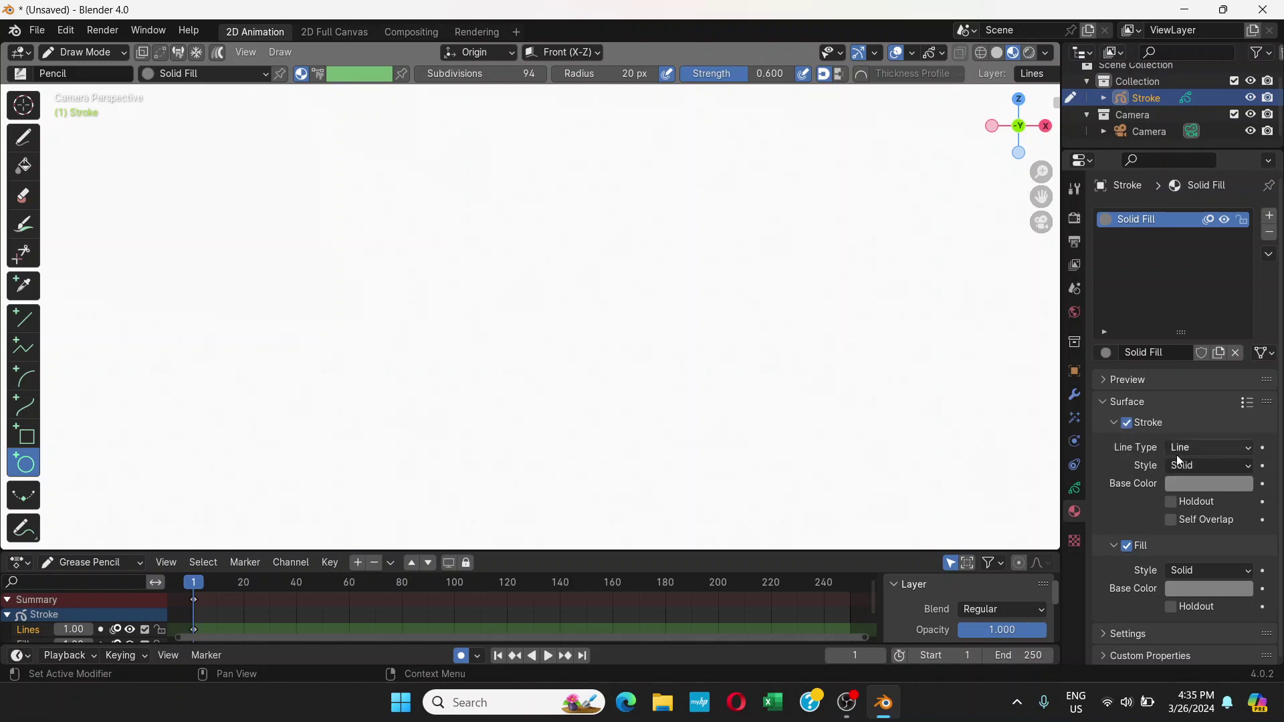
pyautogui.click(1195, 485)
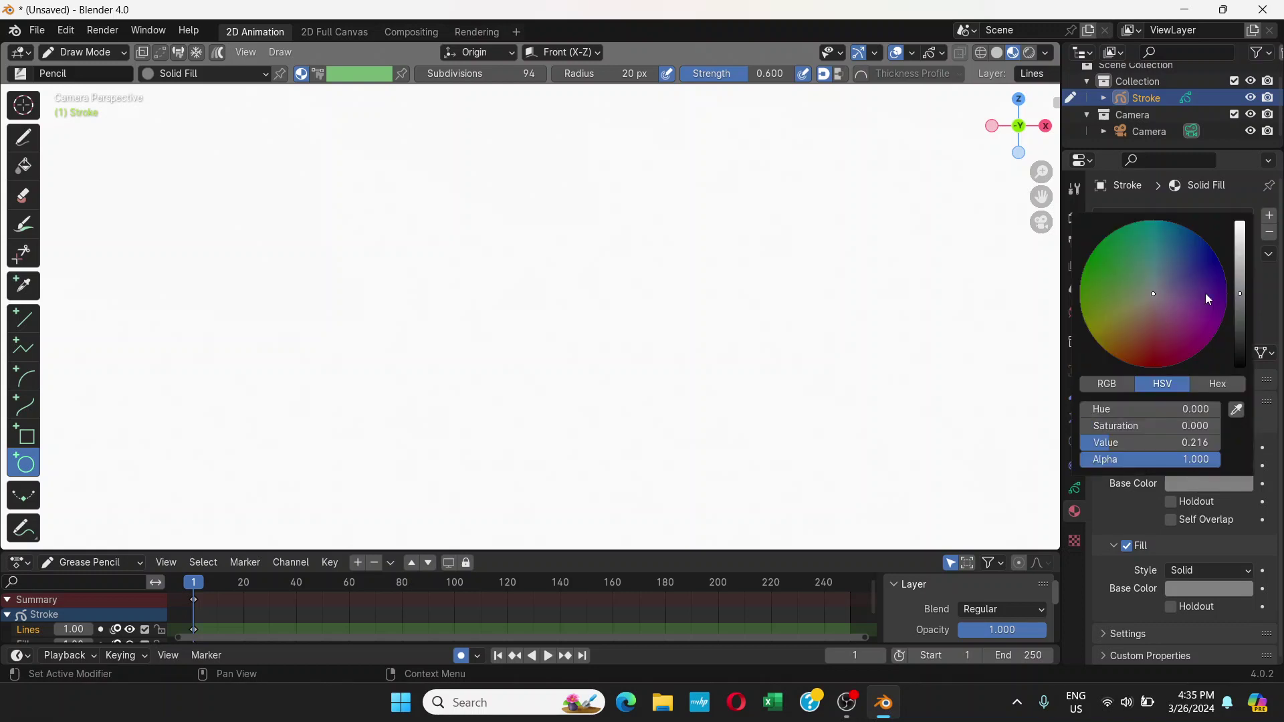
pyautogui.moveTo(1241, 299); pyautogui.dragTo(1241, 335)
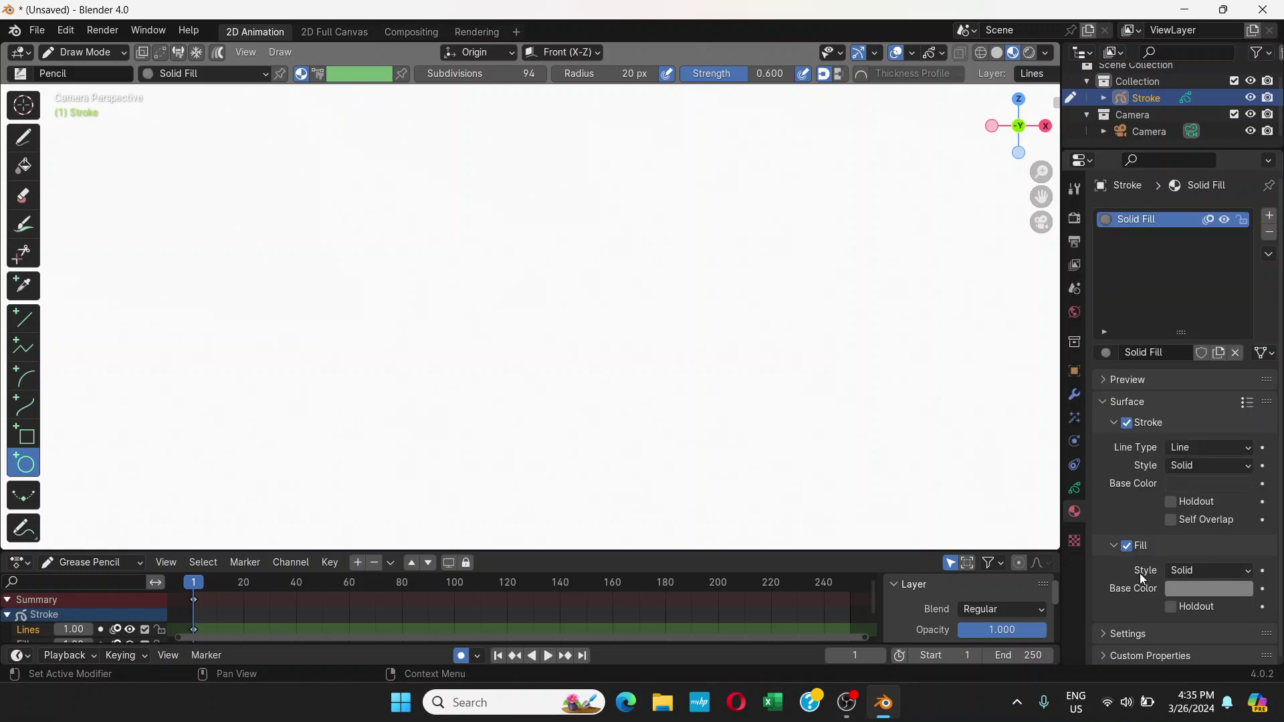
pyautogui.click(1179, 587)
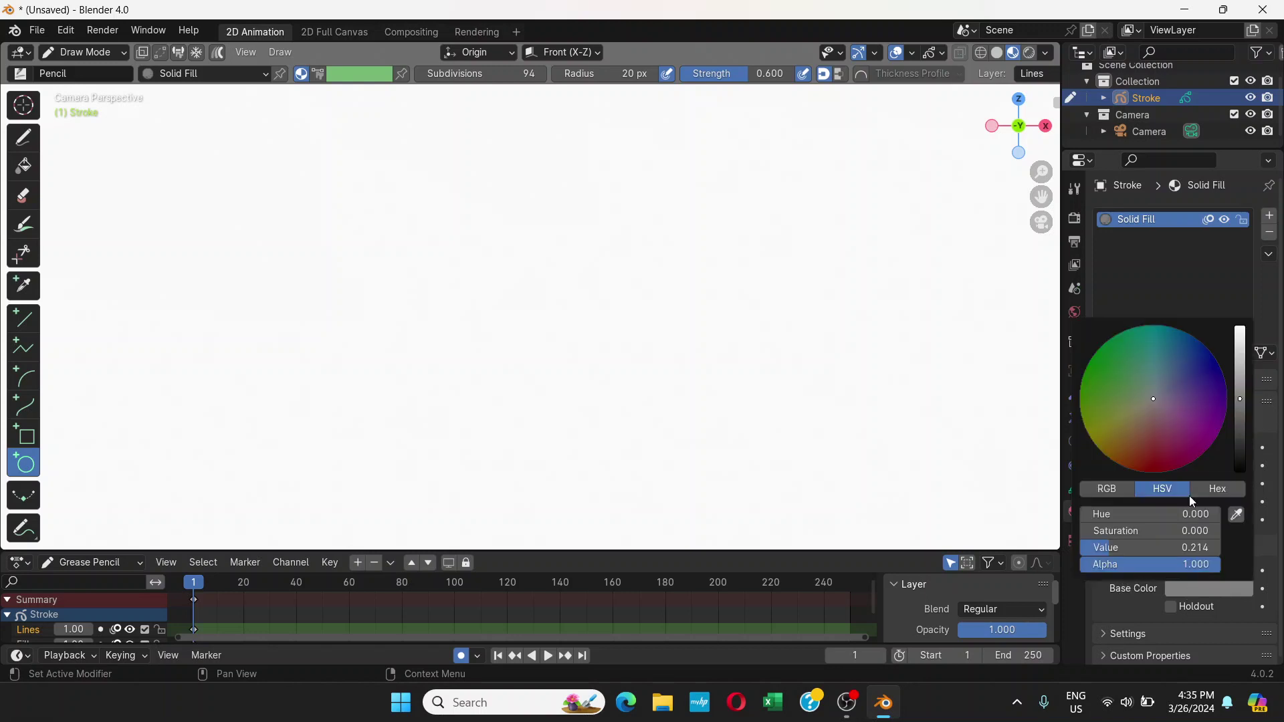
pyautogui.moveTo(1156, 433); pyautogui.dragTo(1131, 438)
pyautogui.moveTo(1246, 406); pyautogui.dragTo(1239, 337)
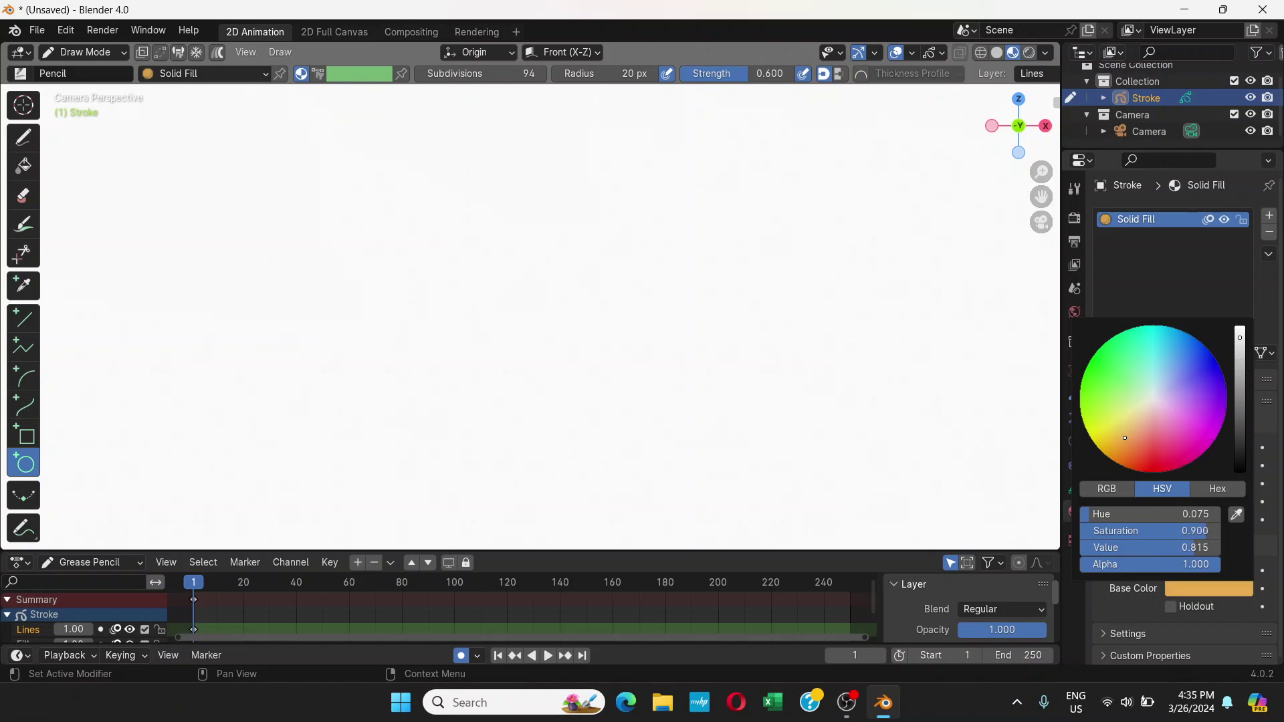
pyautogui.click(1124, 452)
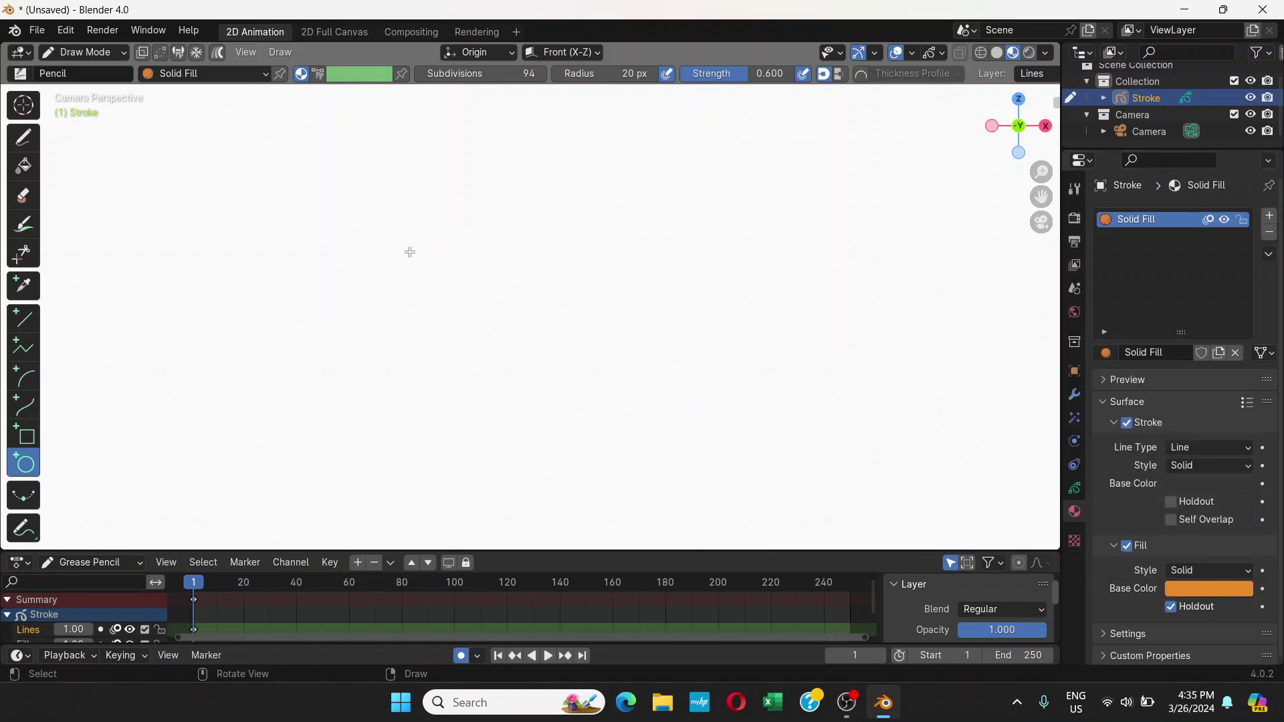
# Draw two test circles to check the colours, then undo them
pyautogui.moveTo(410, 239)
pyautogui.mouseDown()
pyautogui.moveTo(473, 275)
pyautogui.moveTo(625, 430)
pyautogui.mouseUp()
pyautogui.press('Return')
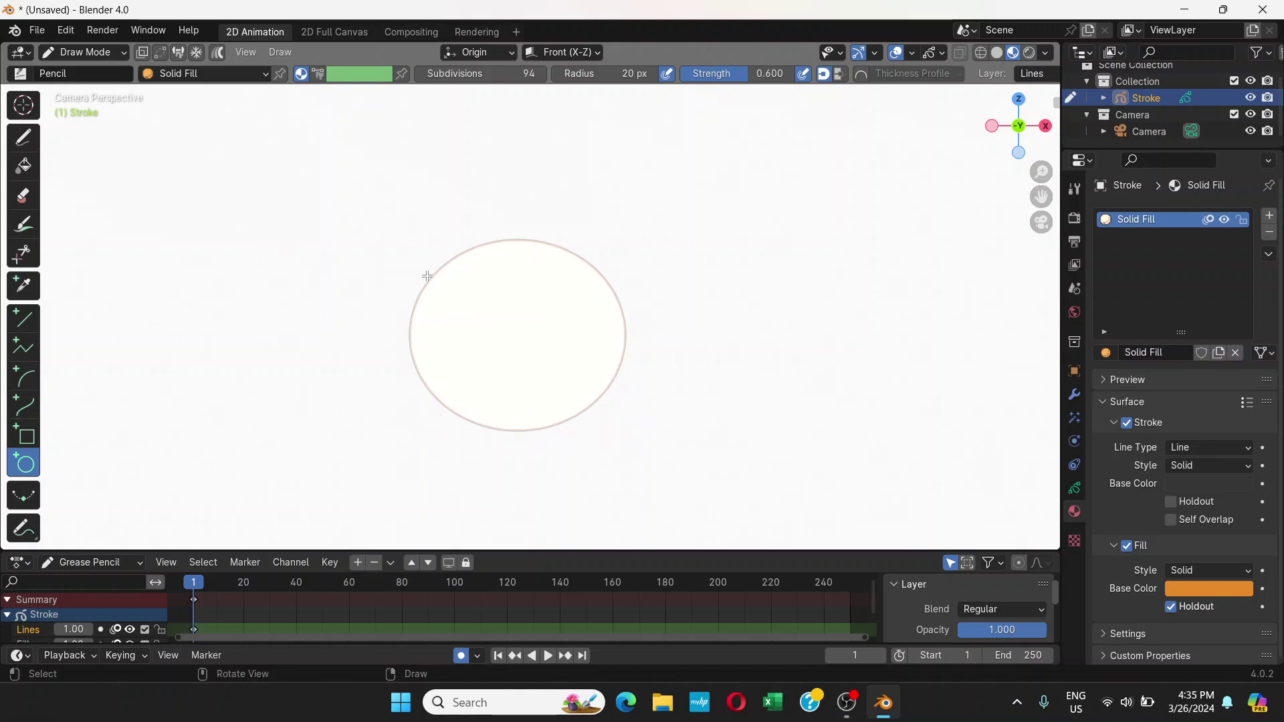
pyautogui.moveTo(432, 214)
pyautogui.mouseDown()
pyautogui.moveTo(514, 272)
pyautogui.moveTo(602, 382)
pyautogui.mouseUp()
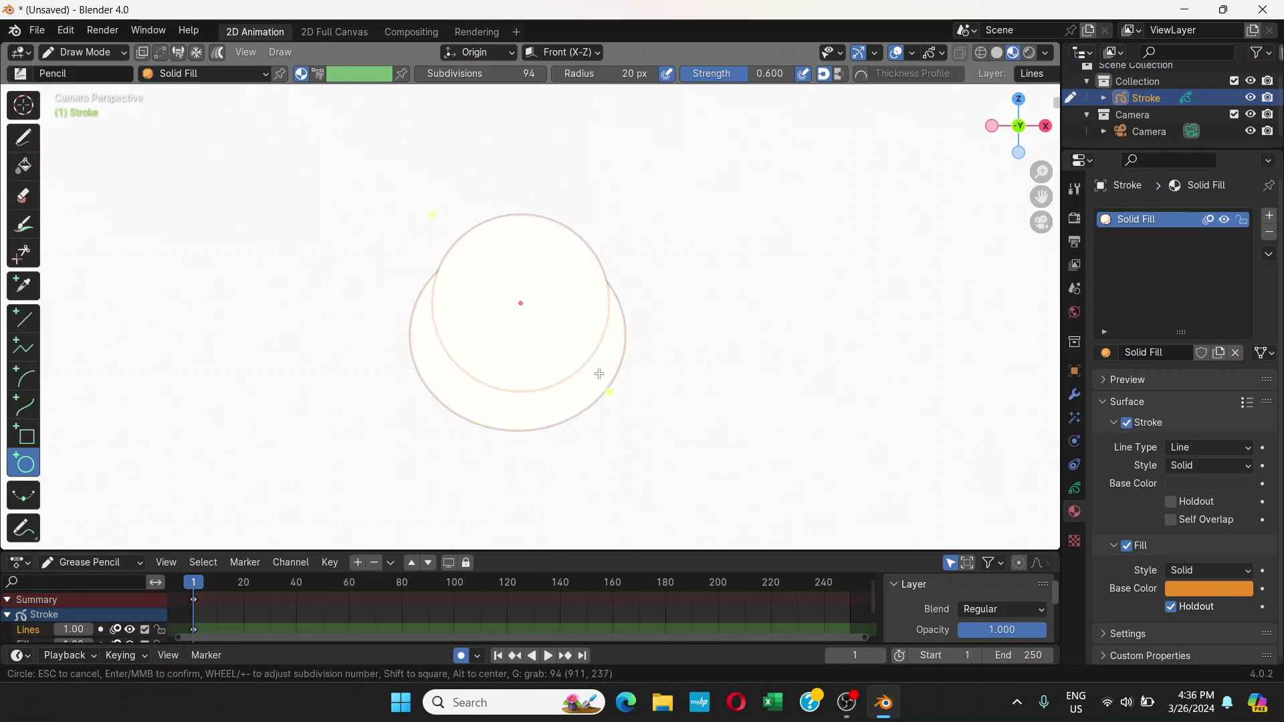
pyautogui.press('Return')
pyautogui.hotkey('ctrl', 'z')
pyautogui.hotkey('ctrl', 'z')
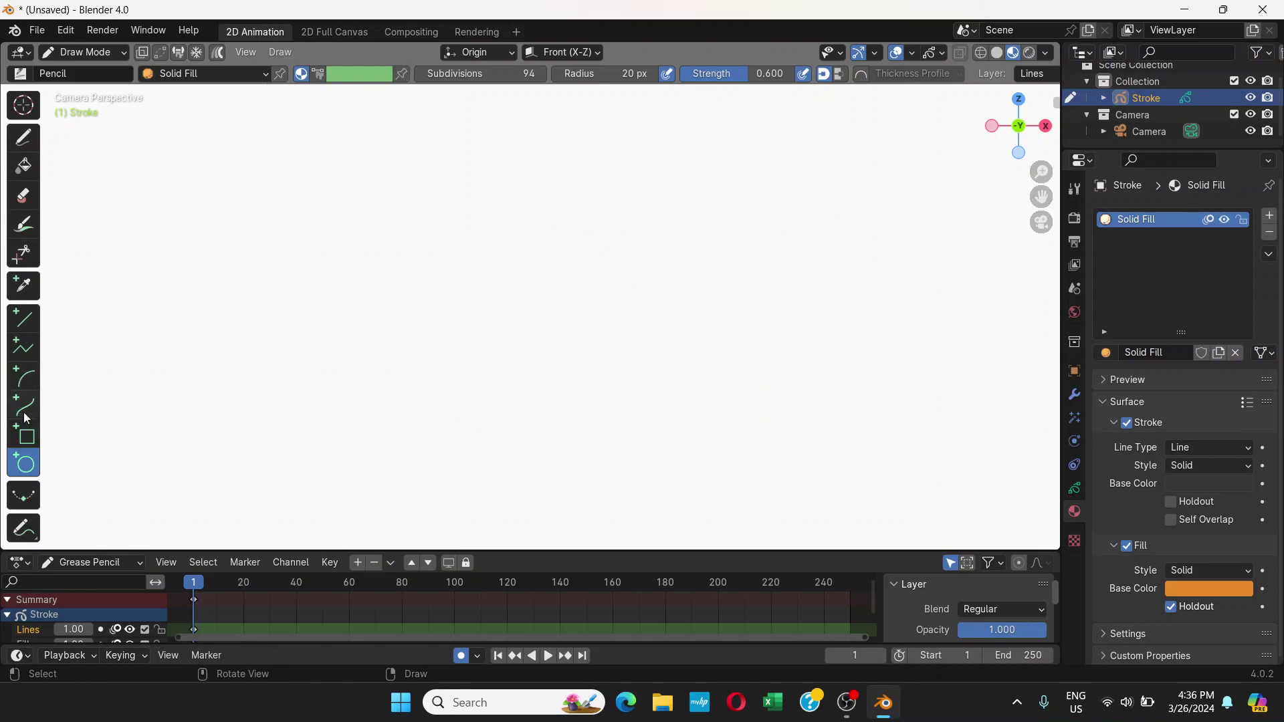
# Reselect the Circle tool, draw a pale trial circle and undo it
pyautogui.click(24, 106)
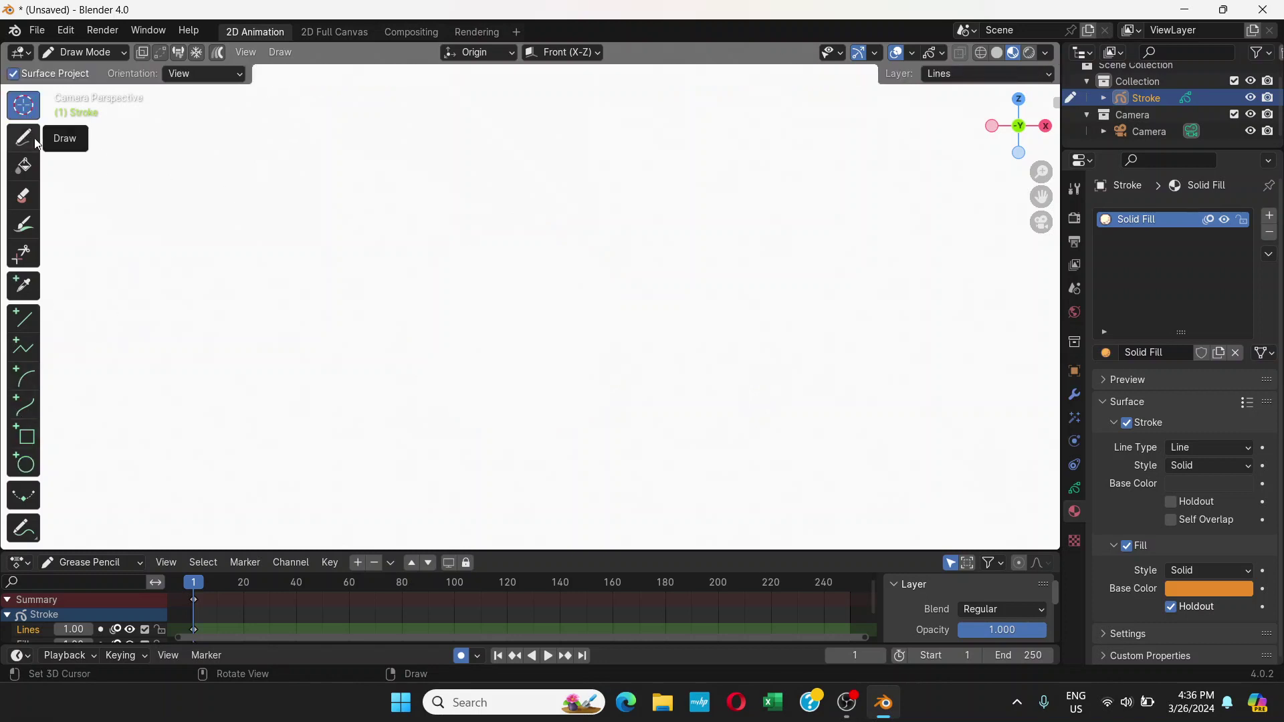
pyautogui.click(24, 138)
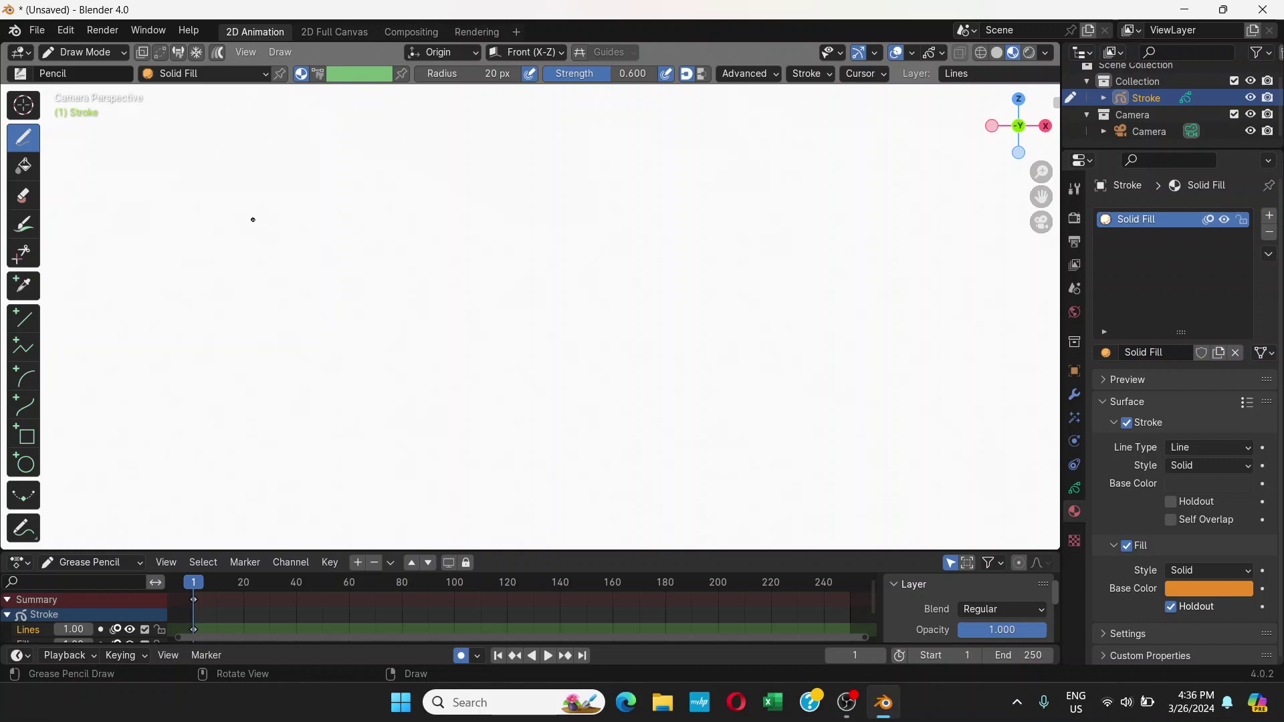
pyautogui.click(25, 464)
pyautogui.moveTo(316, 224); pyautogui.dragTo(560, 494)
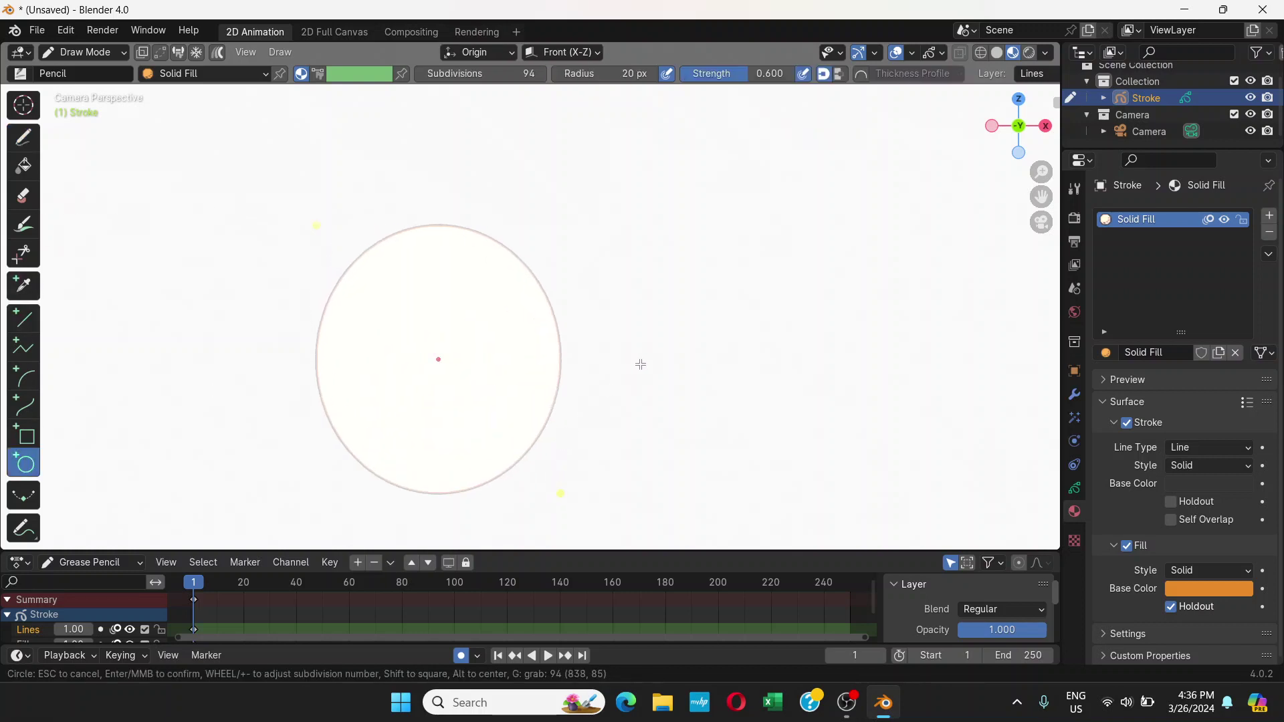
pyautogui.press('Return')
pyautogui.hotkey('ctrl', 'z')
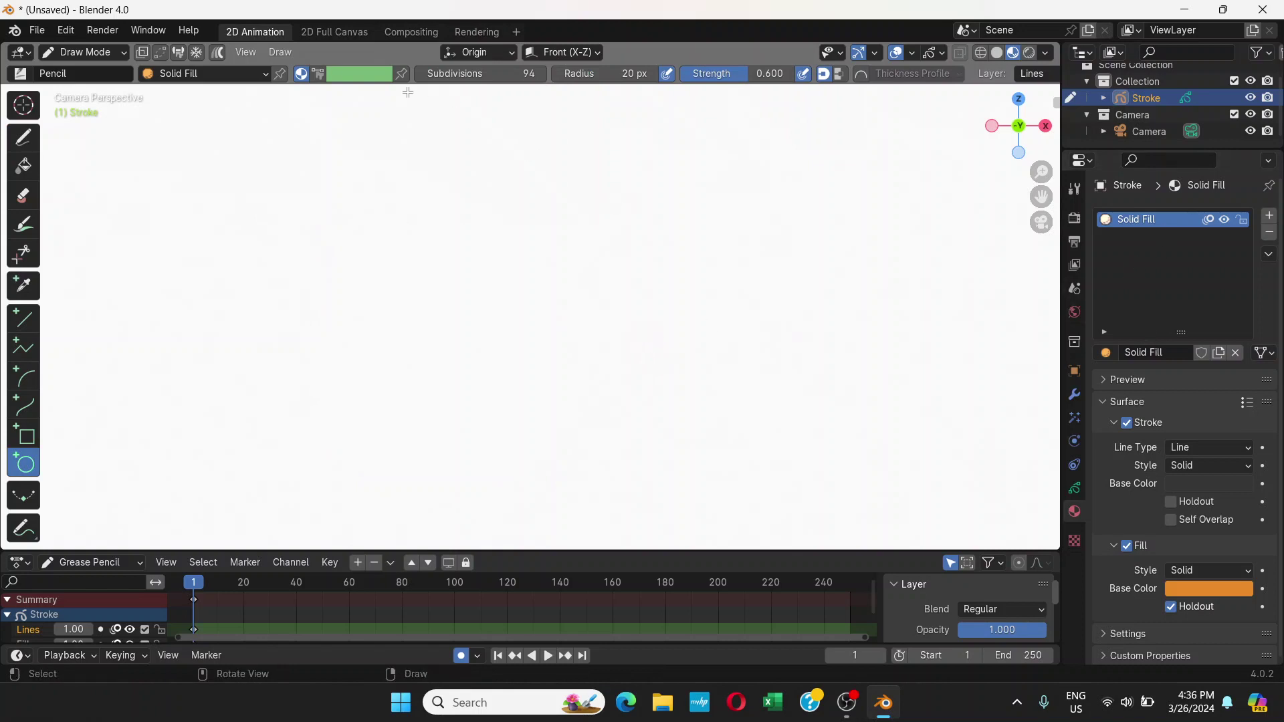
# Turn off Fill Holdout and draw an orange circle near the canvas centre
pyautogui.click(1167, 606)
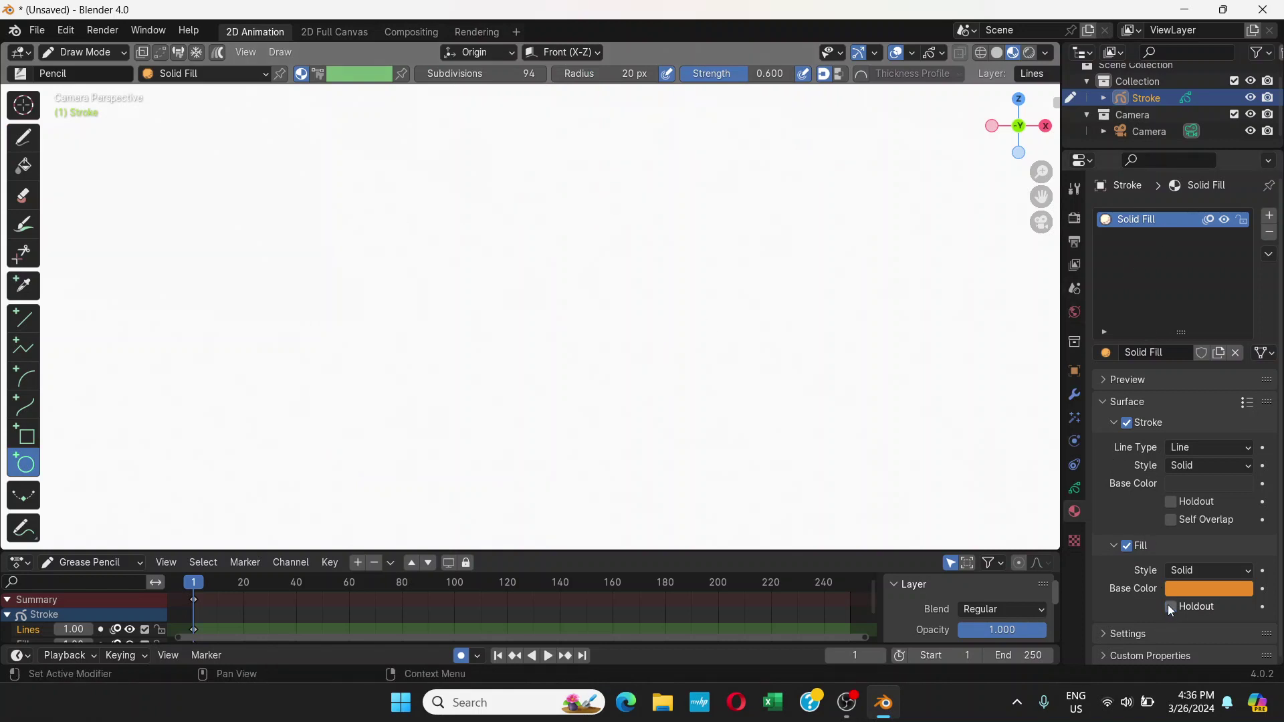
pyautogui.moveTo(395, 293); pyautogui.dragTo(620, 471)
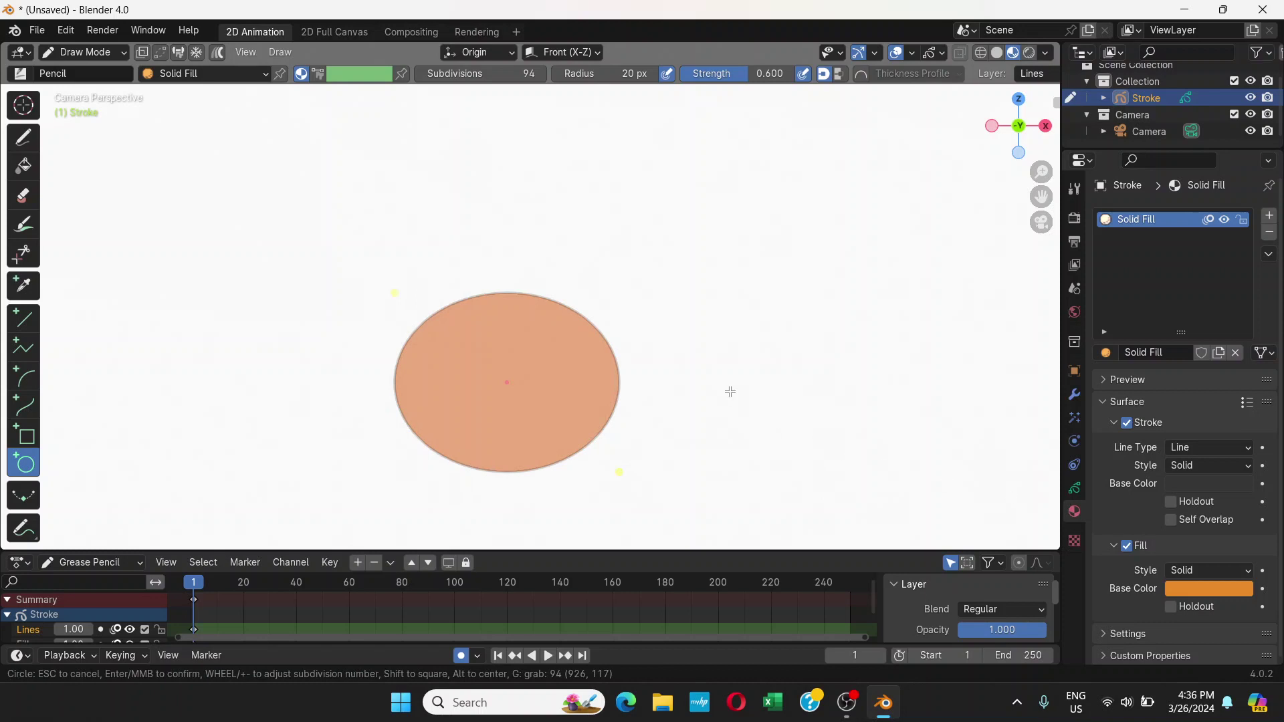
pyautogui.press('Return')
pyautogui.hotkey('ctrl', 'z')
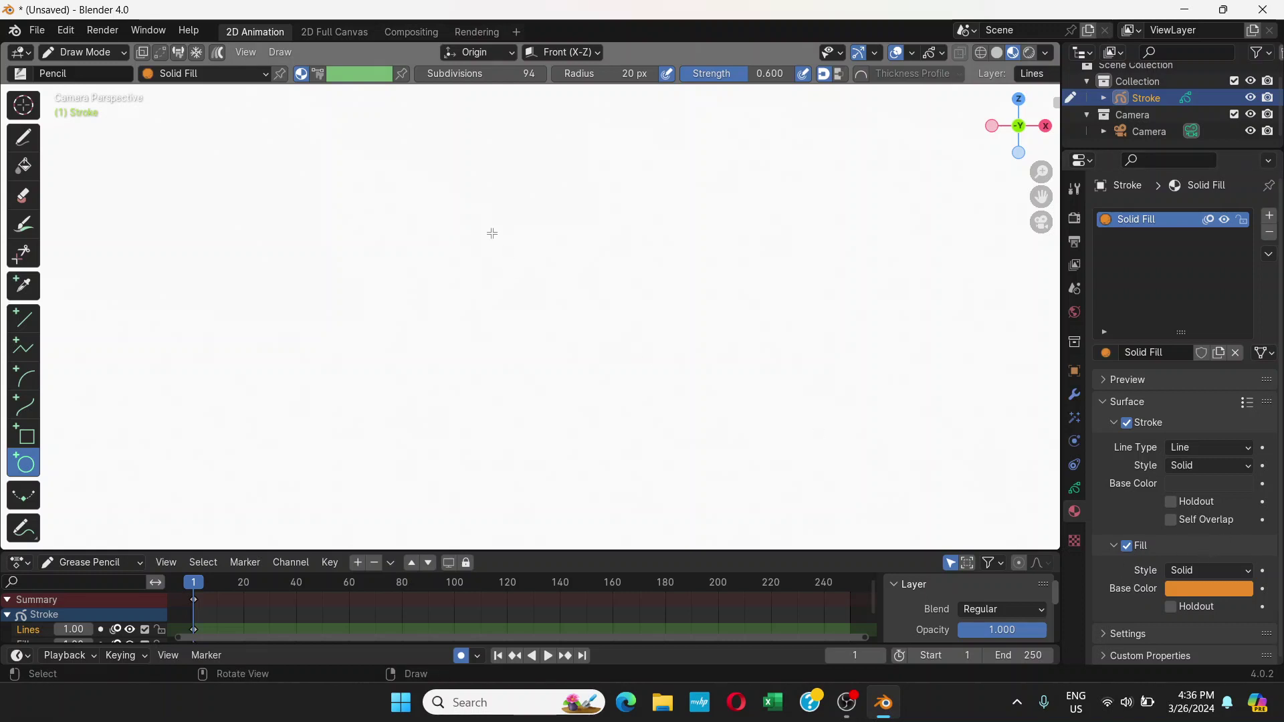
pyautogui.moveTo(440, 244); pyautogui.dragTo(682, 458)
pyautogui.press('Return')
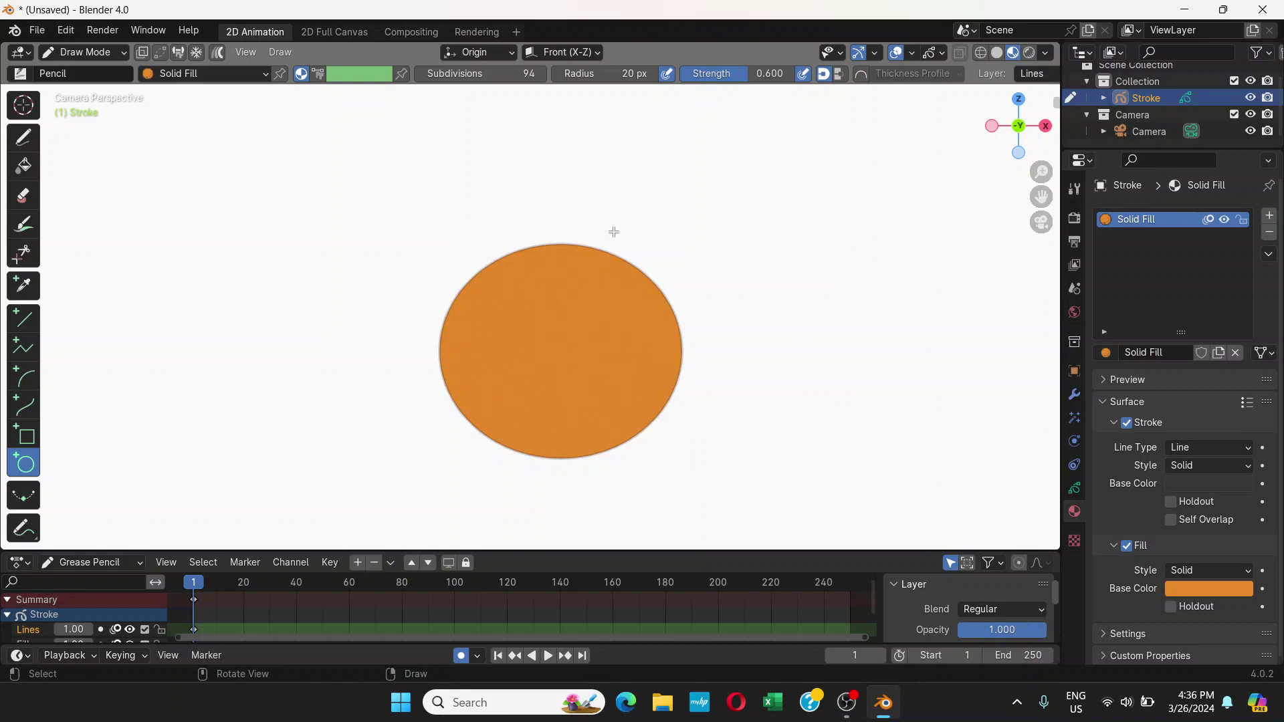
# Undo the circle, set brush Strength to 1.000, and draw and undo a test circle
pyautogui.hotkey('ctrl', 'z')
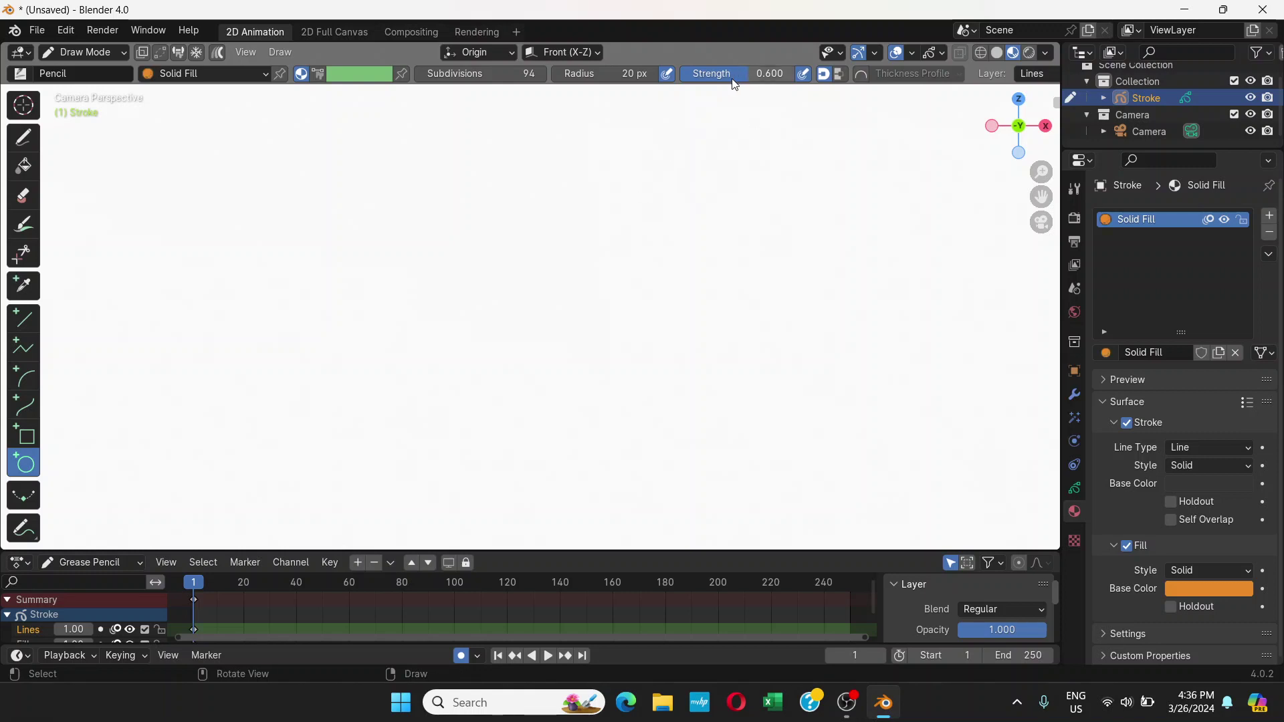
pyautogui.moveTo(749, 76); pyautogui.dragTo(803, 77)
pyautogui.moveTo(533, 180); pyautogui.dragTo(764, 394)
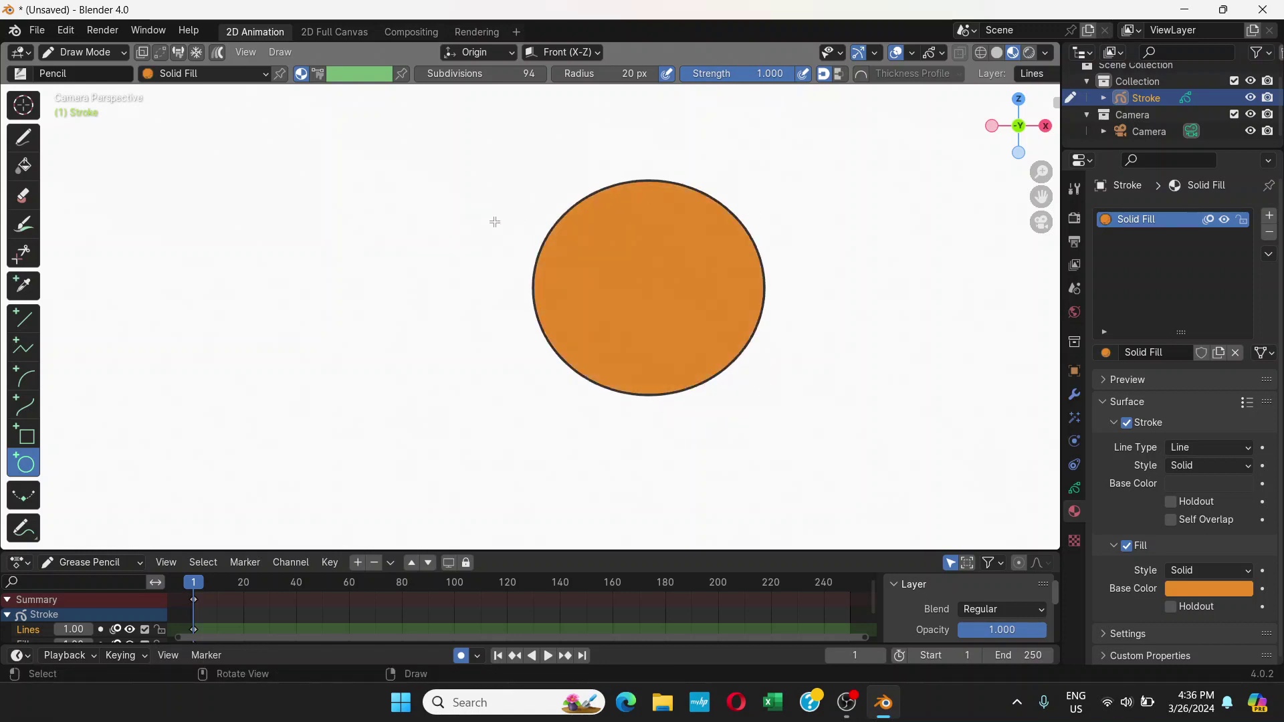
pyautogui.hotkey('ctrl', 'z')
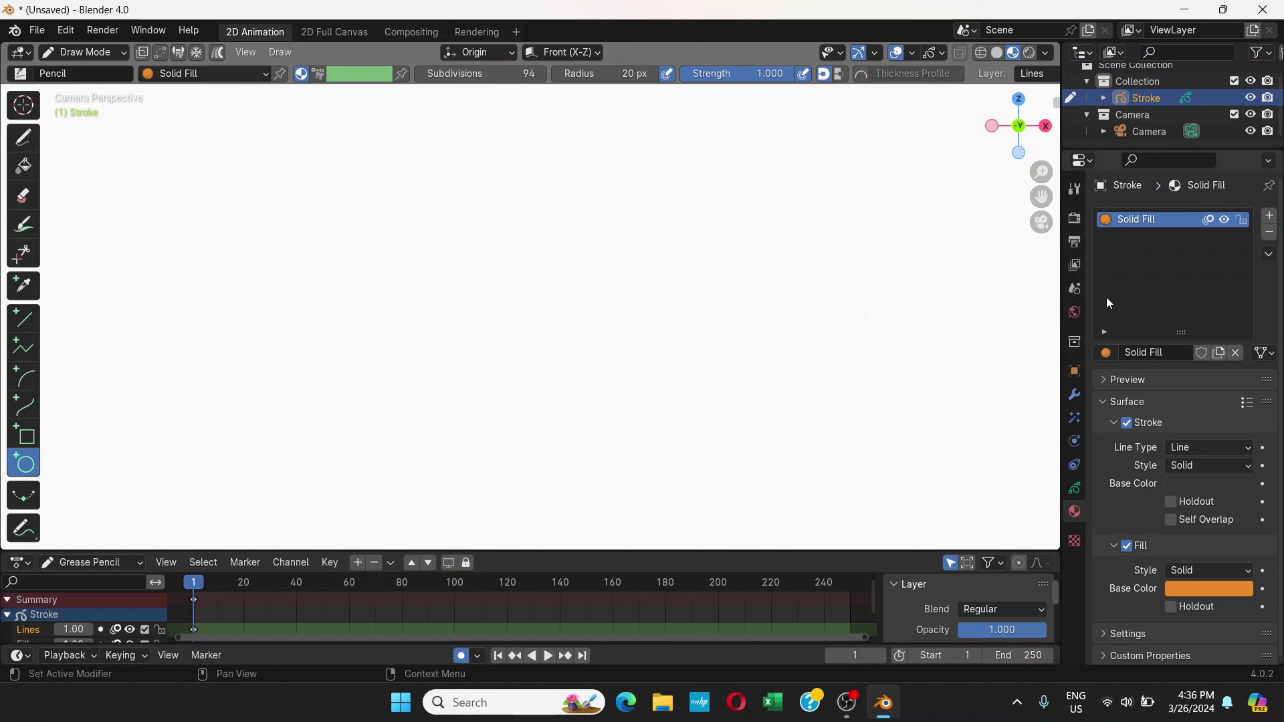
# Add a new material slot with a fresh material named 'outline'
pyautogui.click(1271, 216)
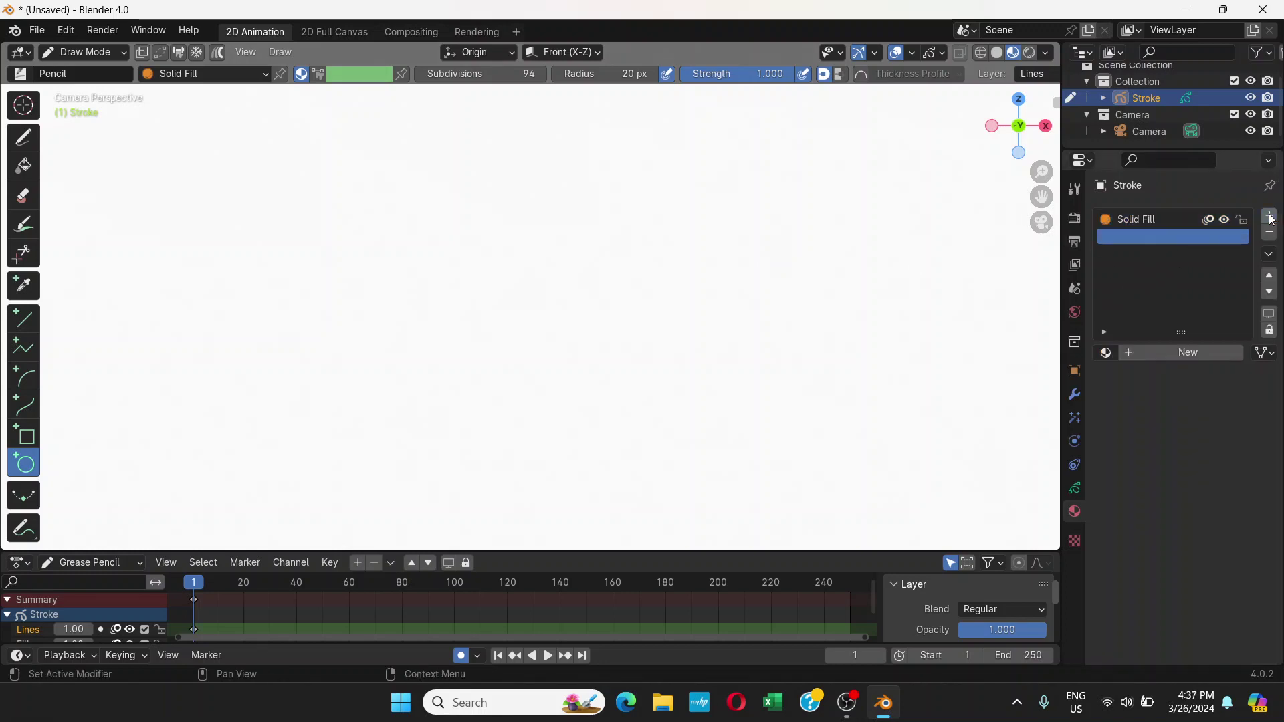
pyautogui.click(1154, 352)
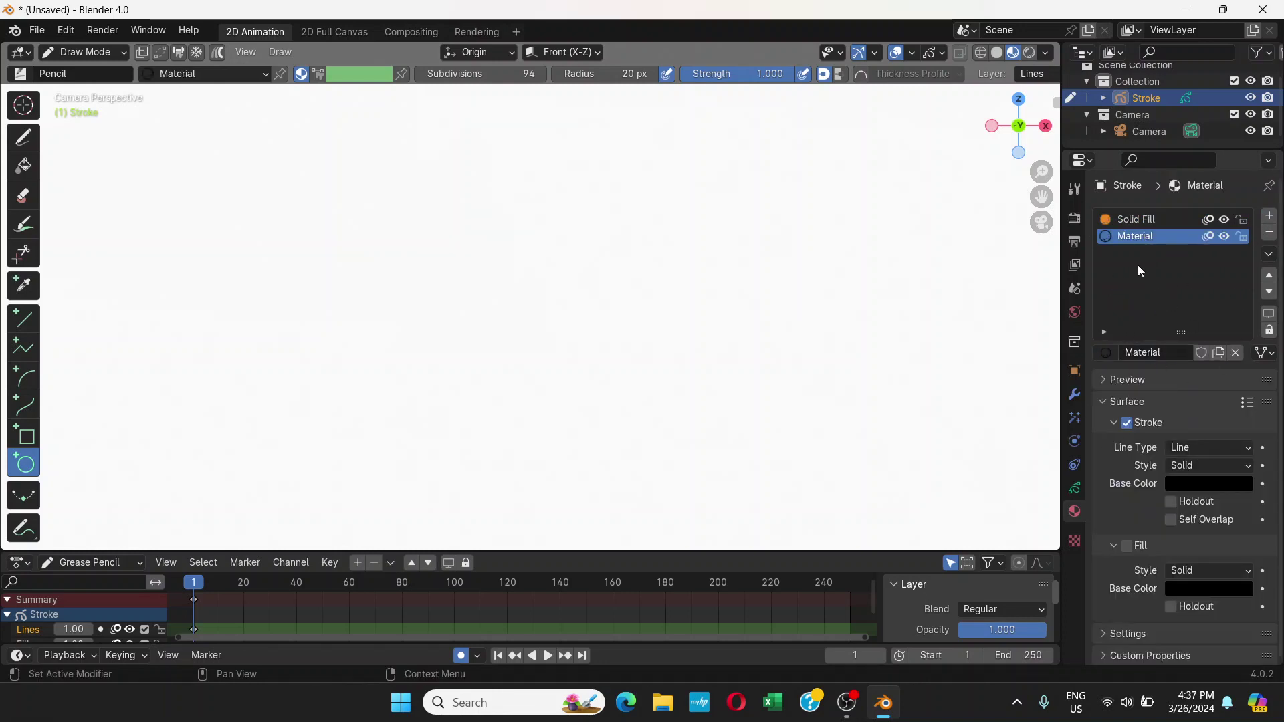
pyautogui.doubleClick(1137, 237)
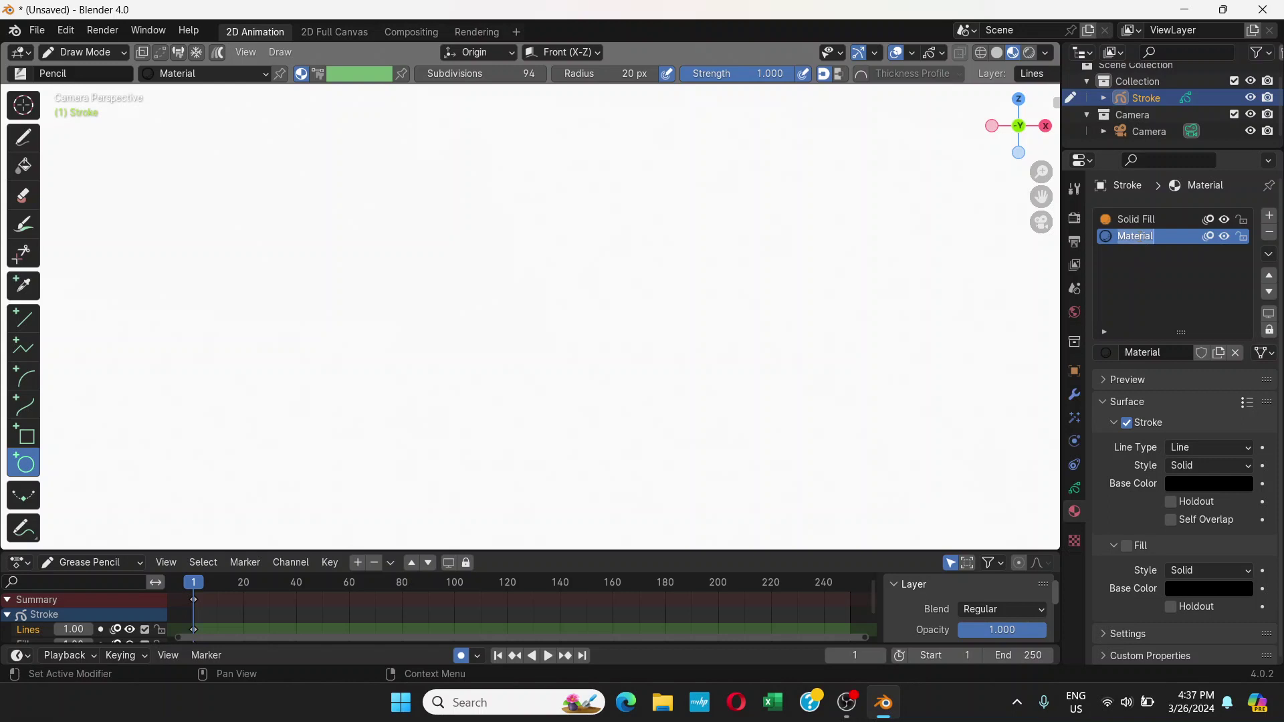
pyautogui.write('outline')
pyautogui.press('Return')
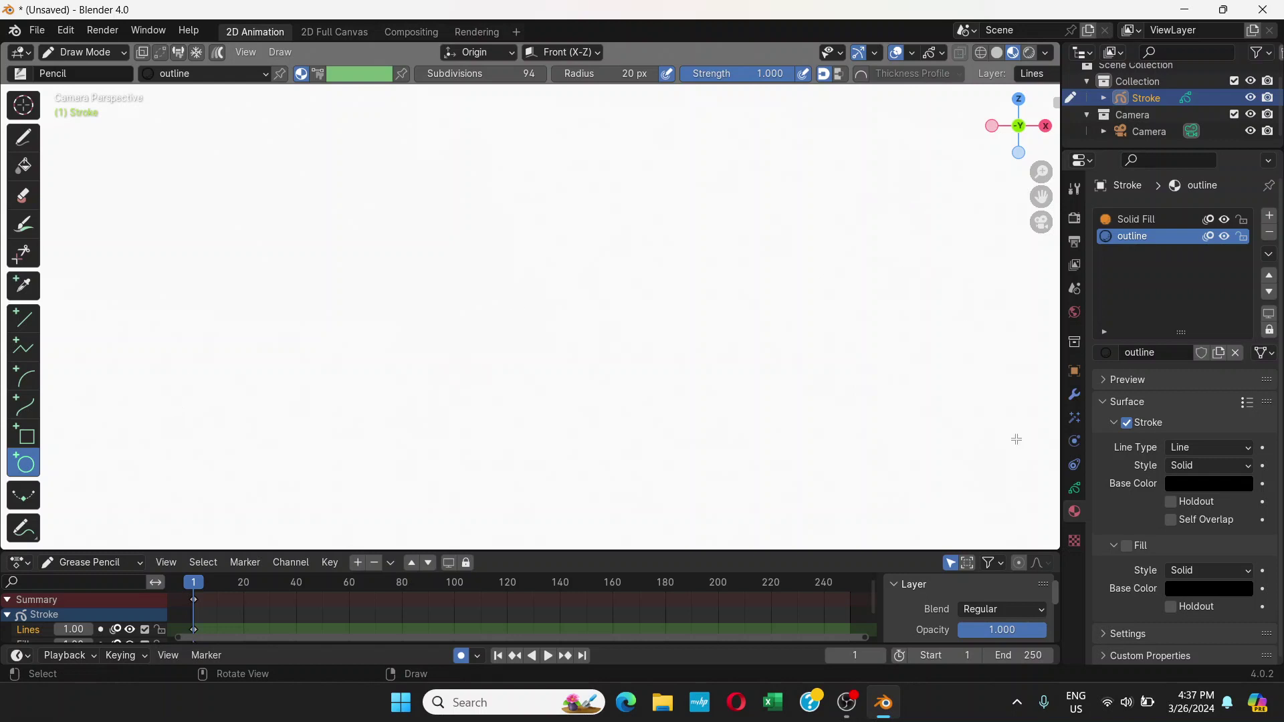
# Show the Stroke object's layers and switch between the Lines and Fills layers
pyautogui.click(1075, 489)
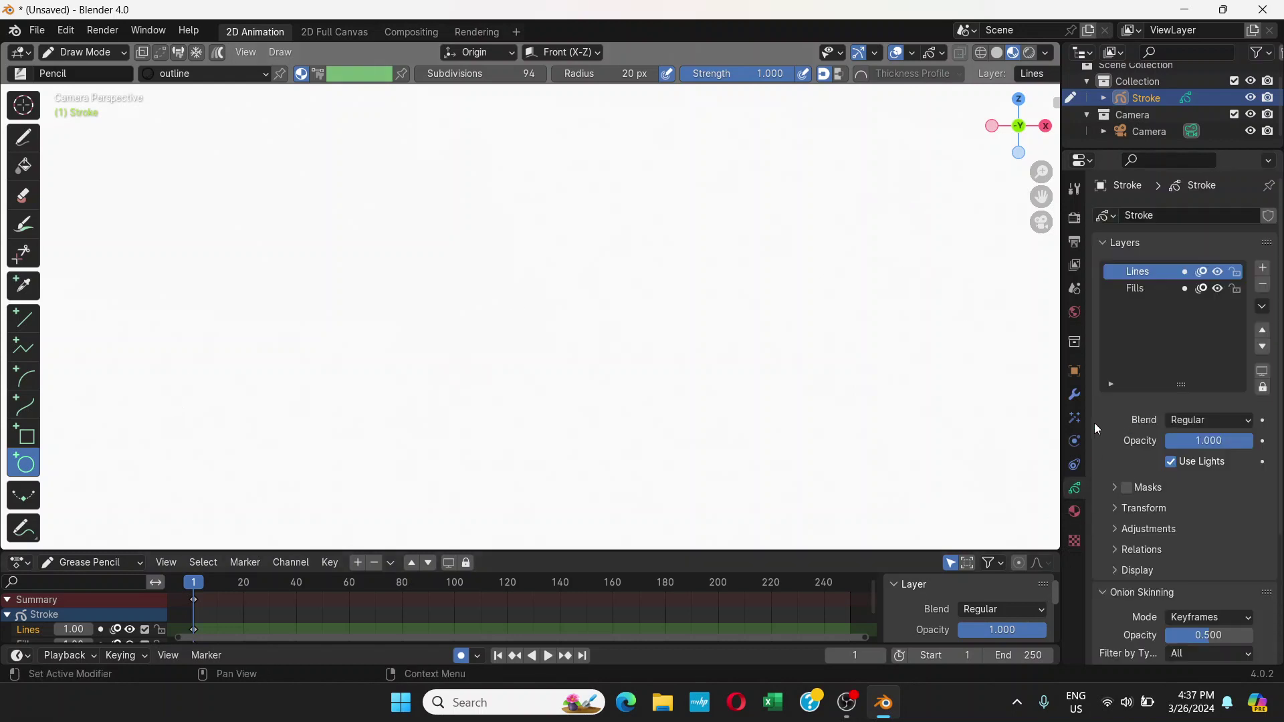
pyautogui.click(1164, 285)
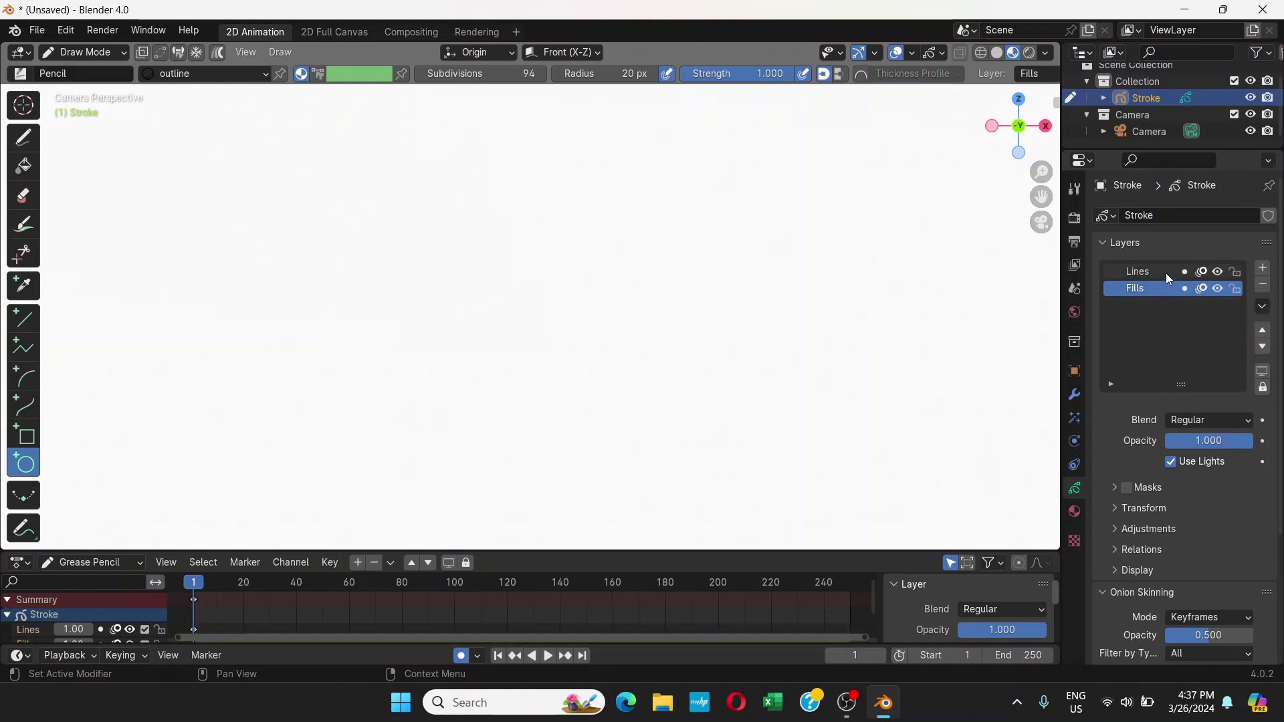
pyautogui.click(1165, 272)
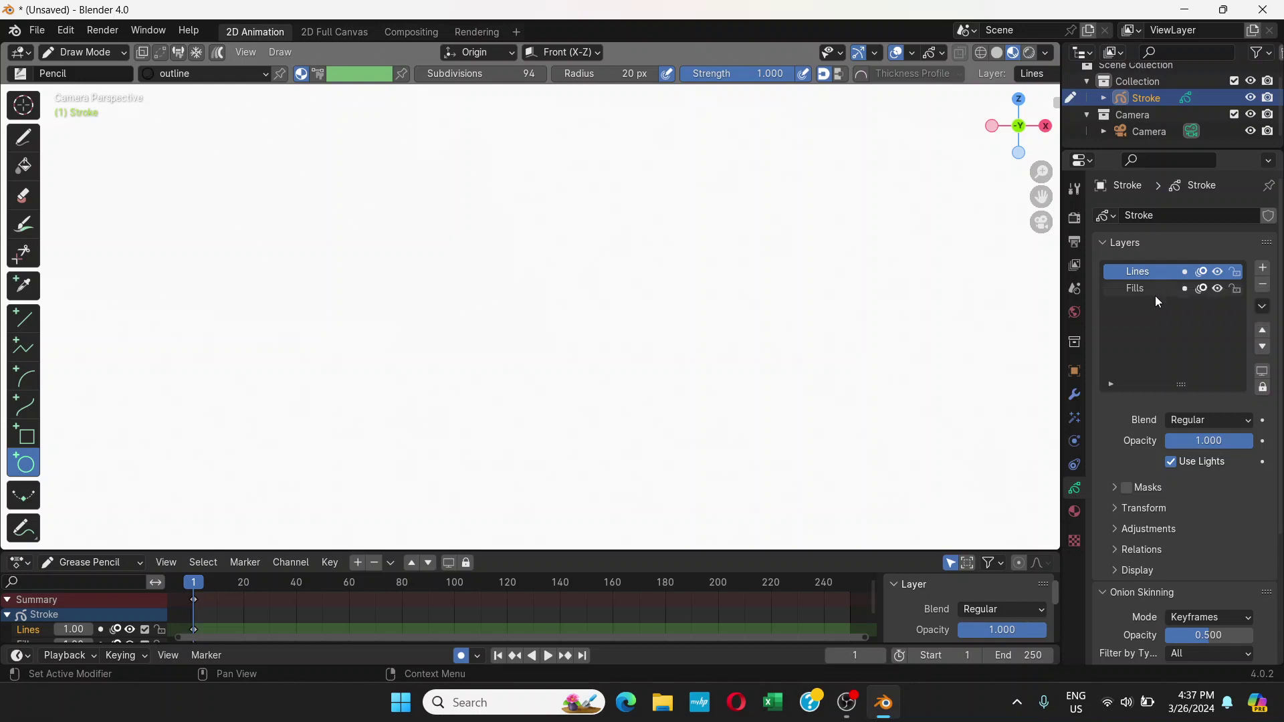
pyautogui.click(1158, 289)
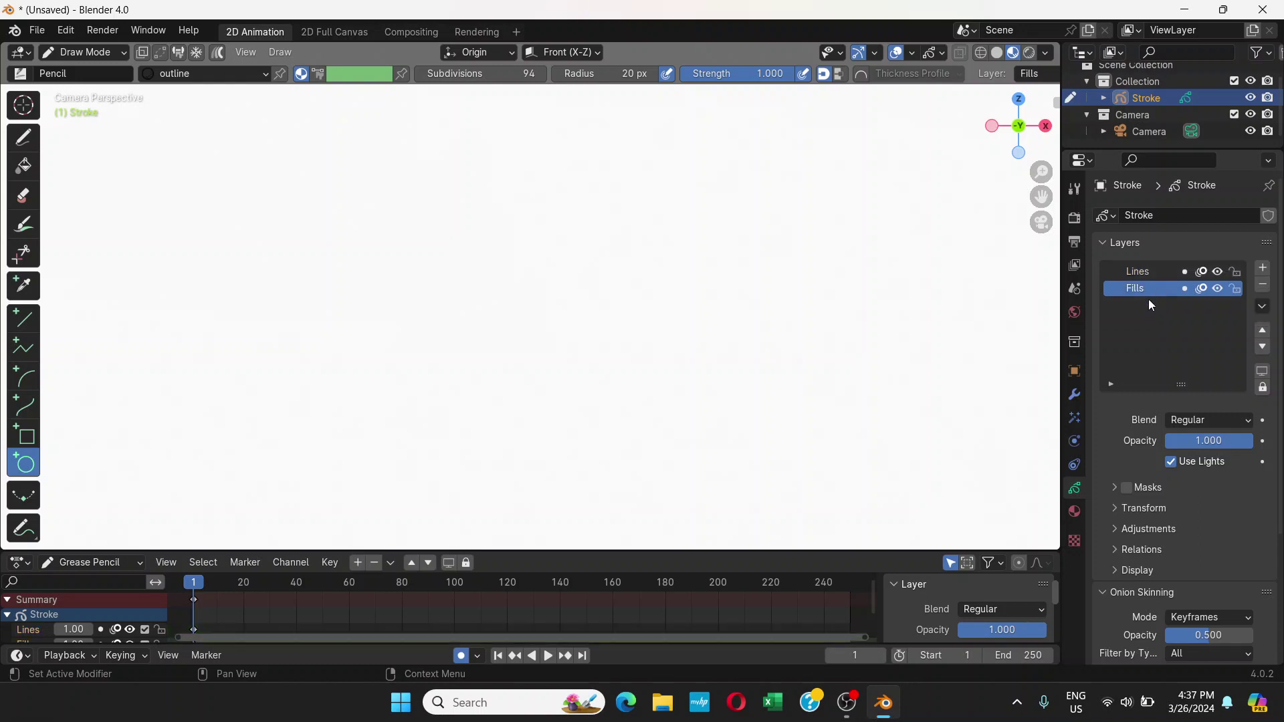
pyautogui.click(1154, 268)
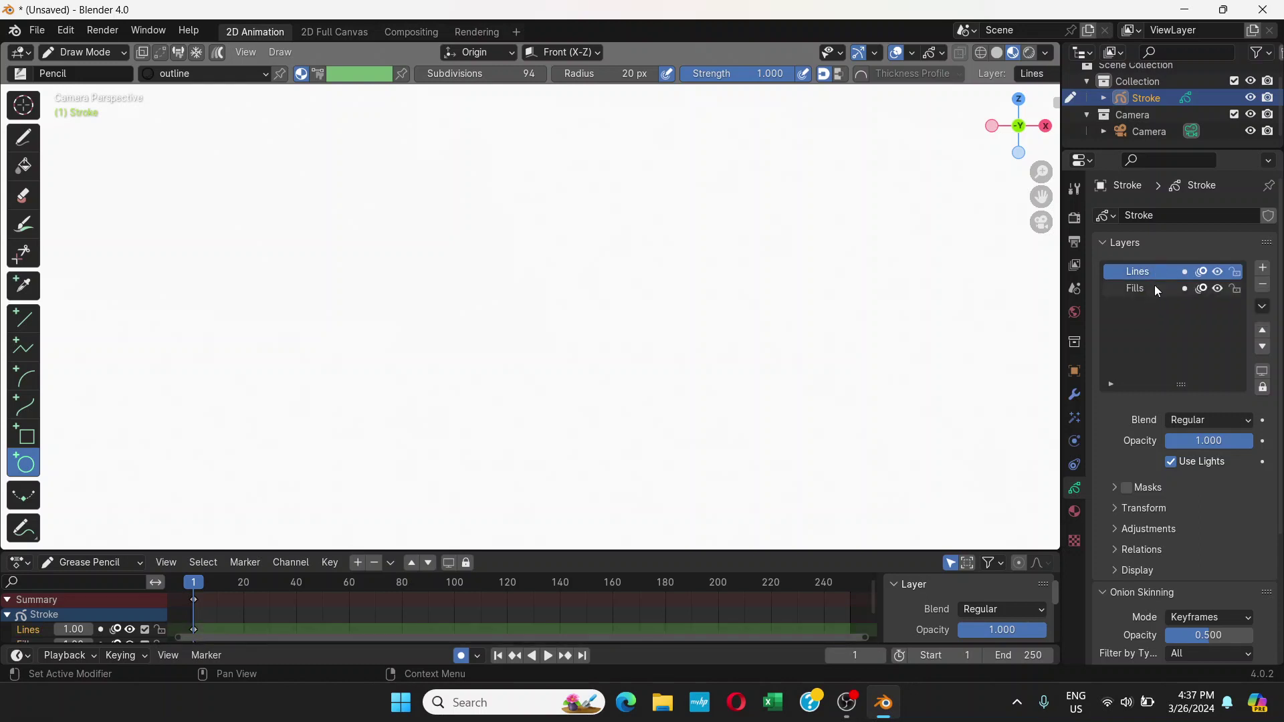
pyautogui.click(1154, 285)
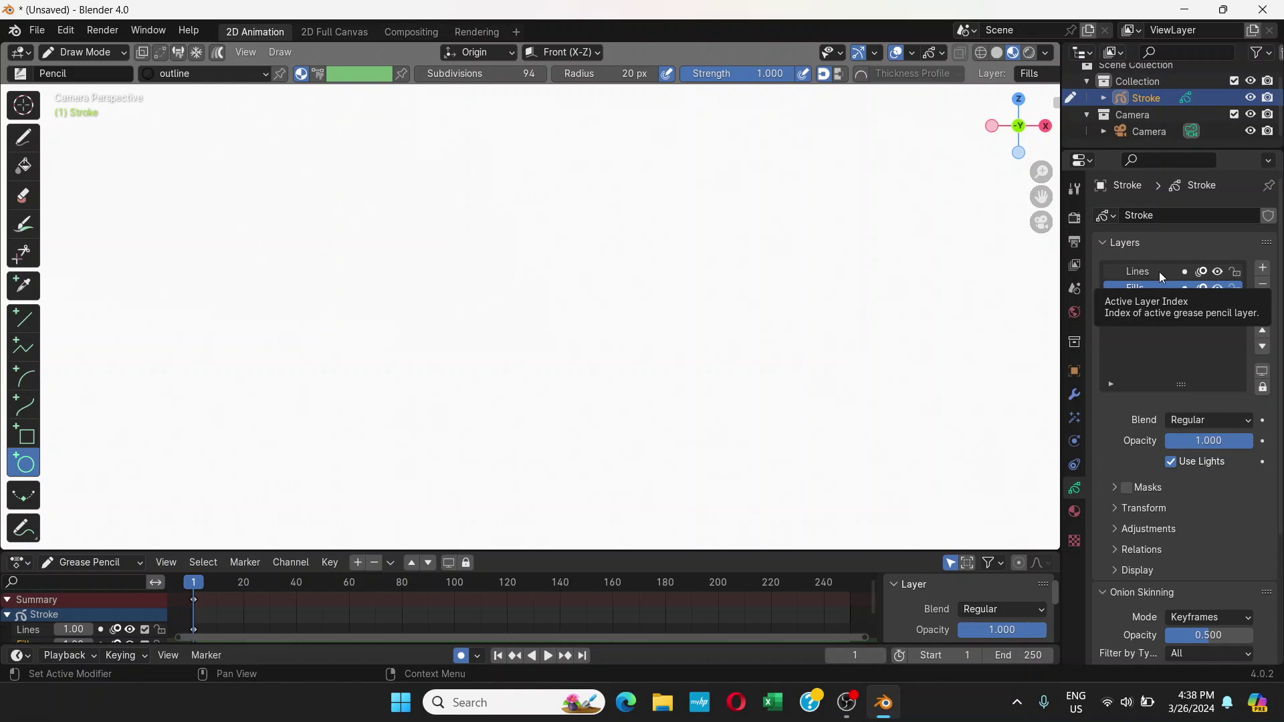
# Select the Lines layer and move it down so Fills sits above it
pyautogui.click(1159, 272)
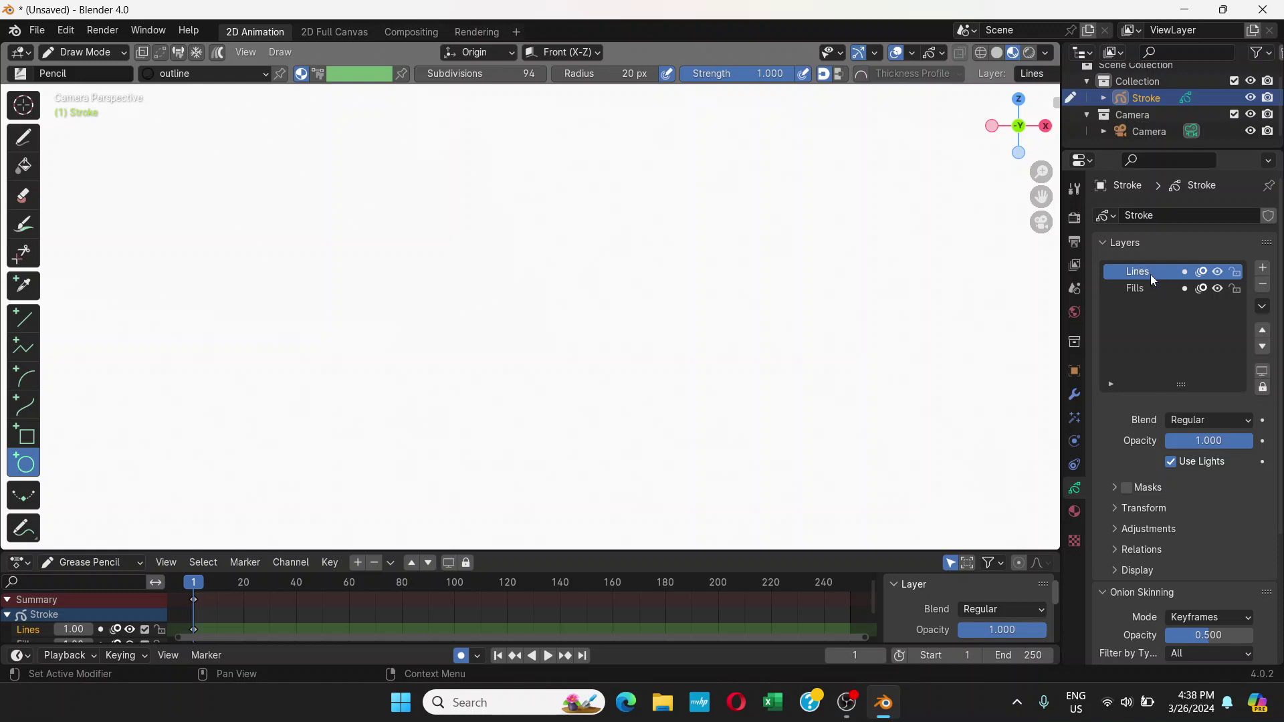
pyautogui.click(1159, 289)
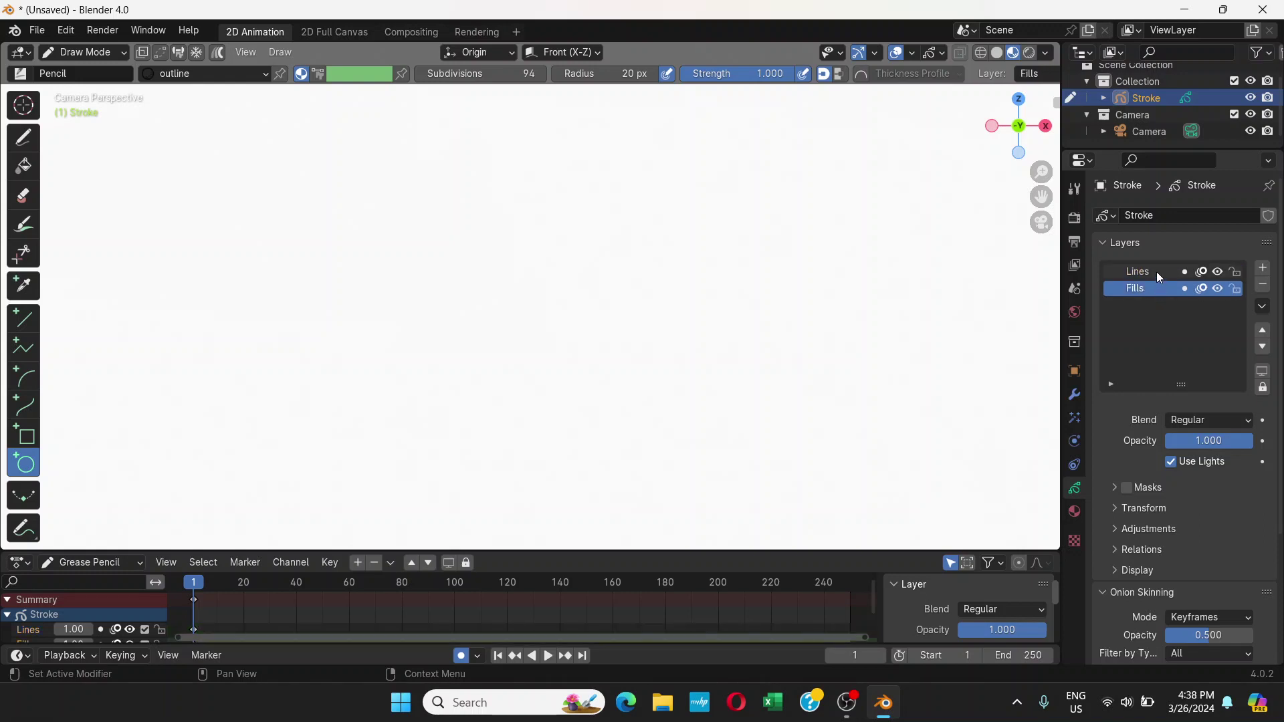
pyautogui.click(1159, 271)
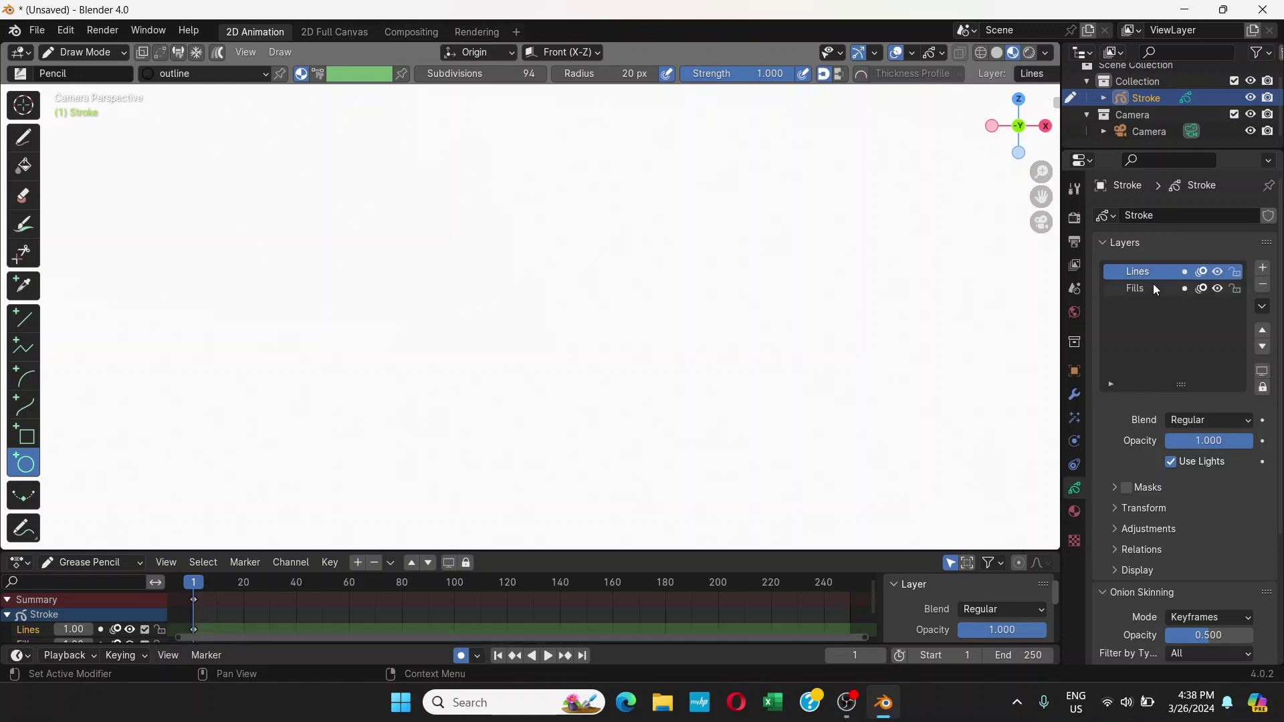
pyautogui.click(1154, 286)
pyautogui.click(1157, 271)
pyautogui.click(1264, 348)
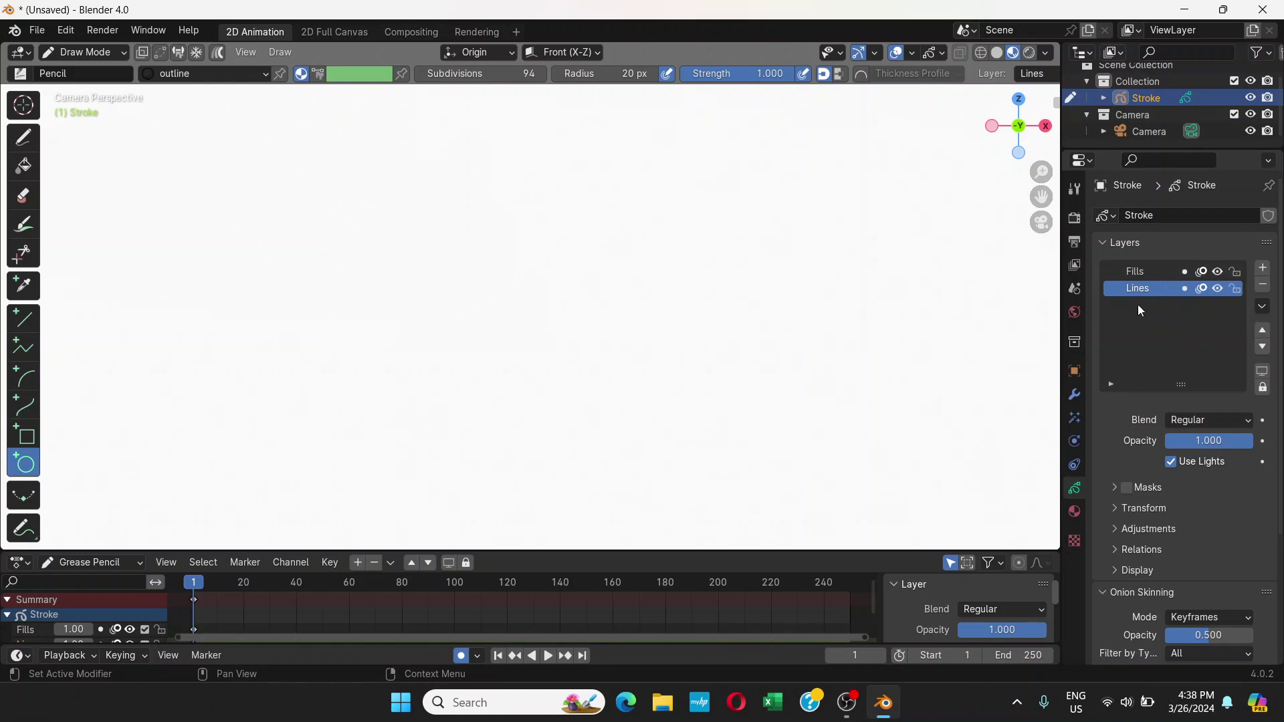
pyautogui.click(1075, 512)
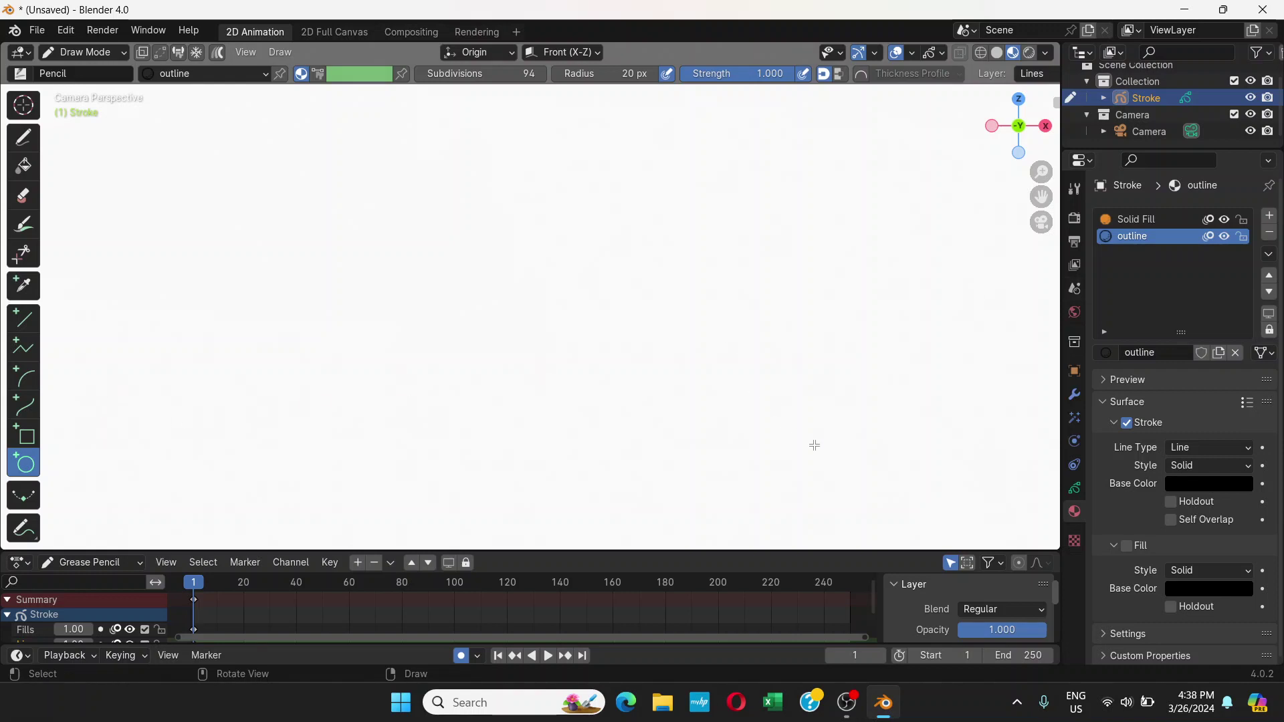
# Draw a long horizontal ground line across the lower canvas, then make Solid Fill active
pyautogui.click(1075, 490)
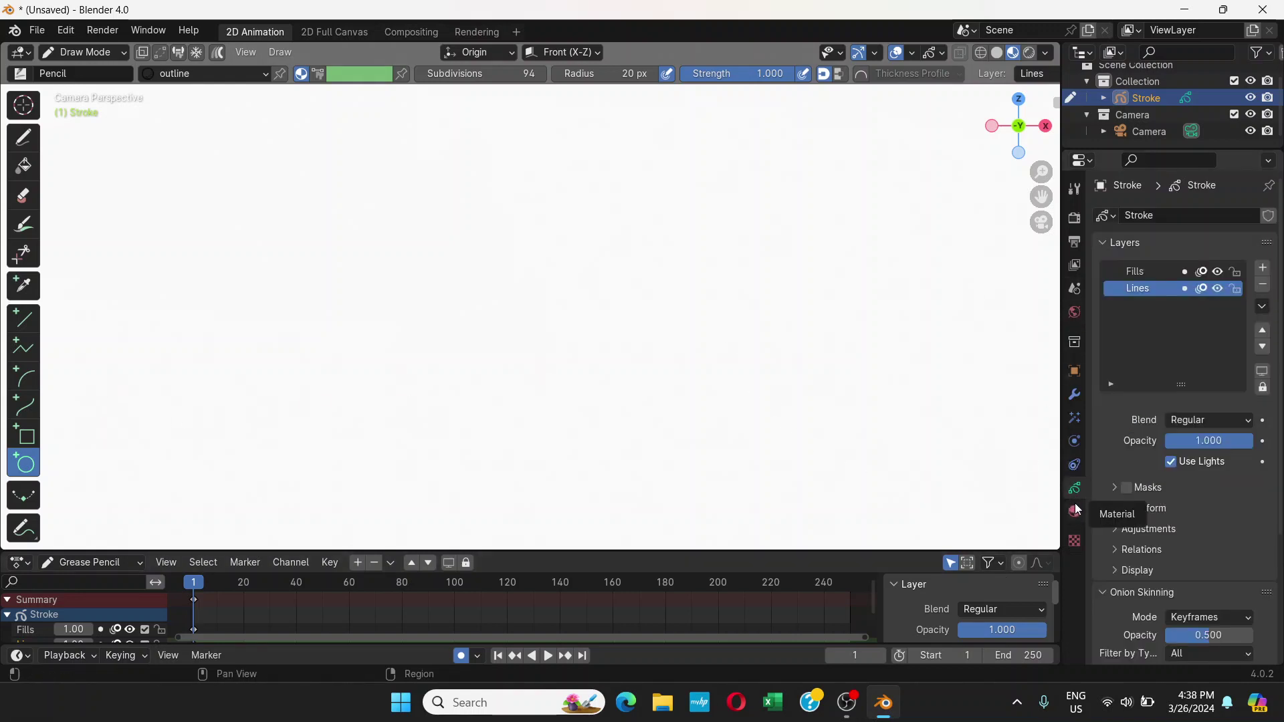
pyautogui.click(1074, 512)
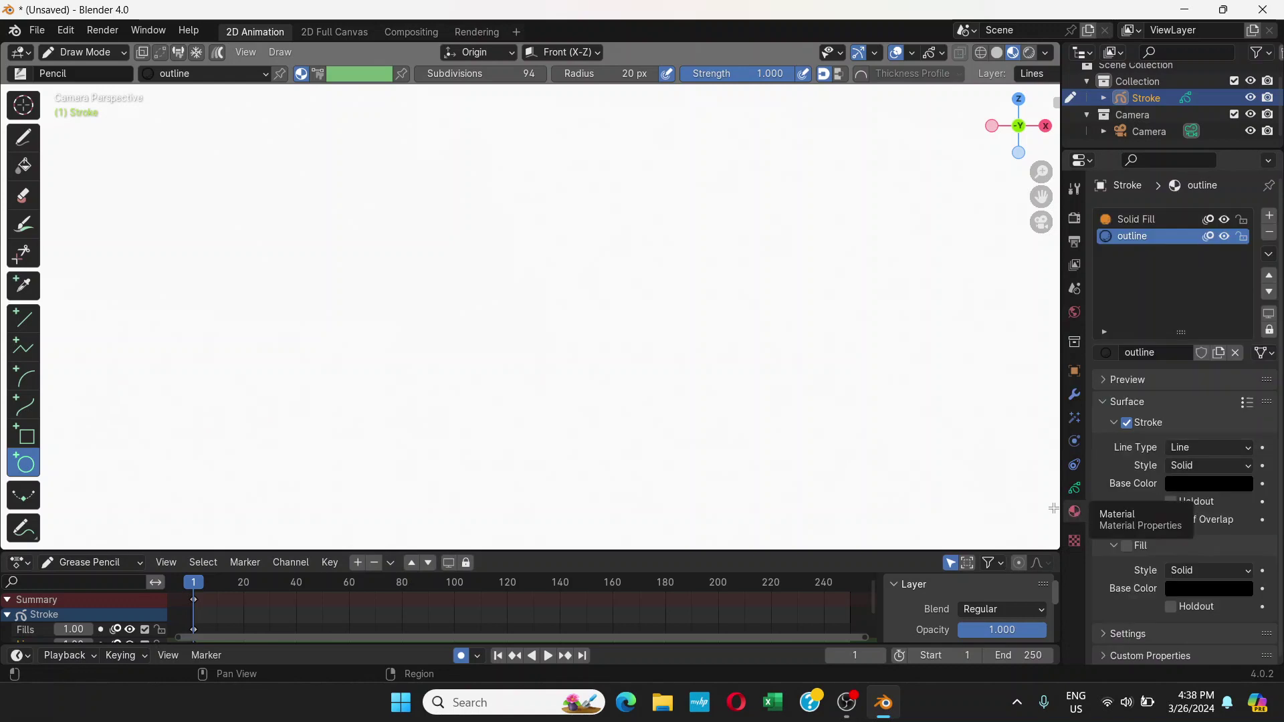
pyautogui.click(25, 328)
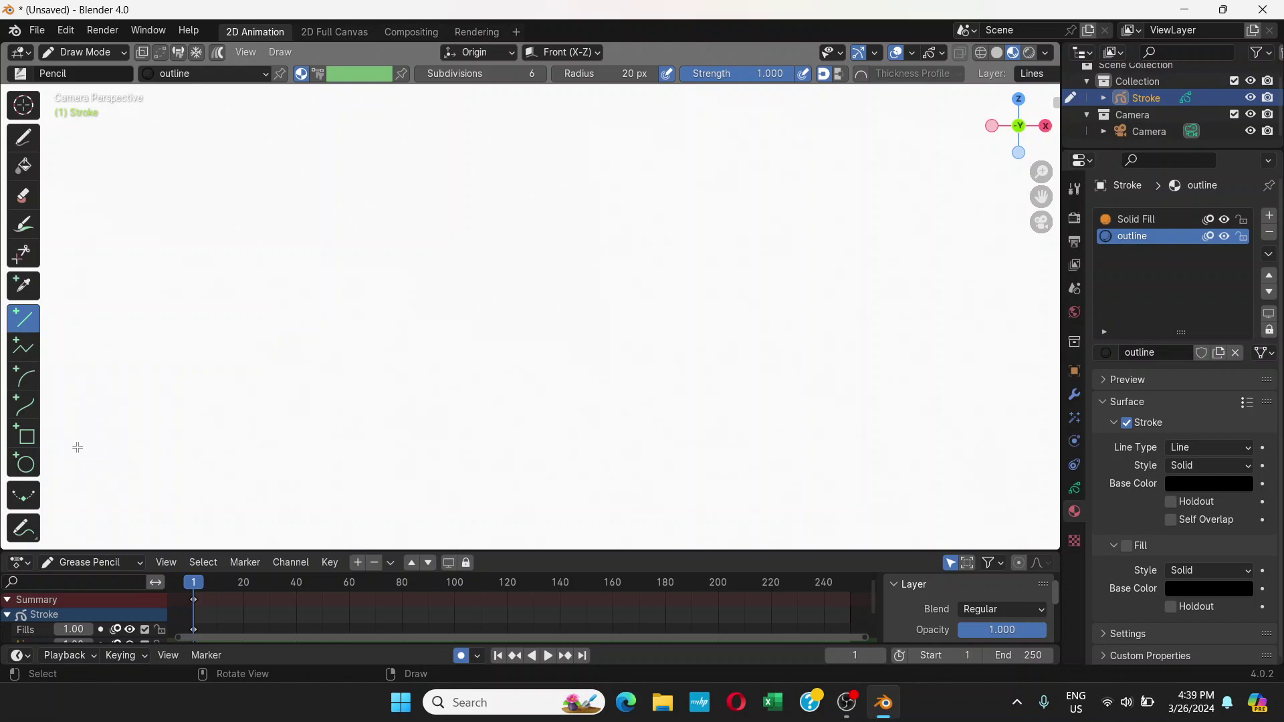
pyautogui.moveTo(79, 456)
pyautogui.mouseDown()
pyautogui.moveTo(827, 452)
pyautogui.moveTo(1026, 505)
pyautogui.mouseUp()
pyautogui.press('Return')
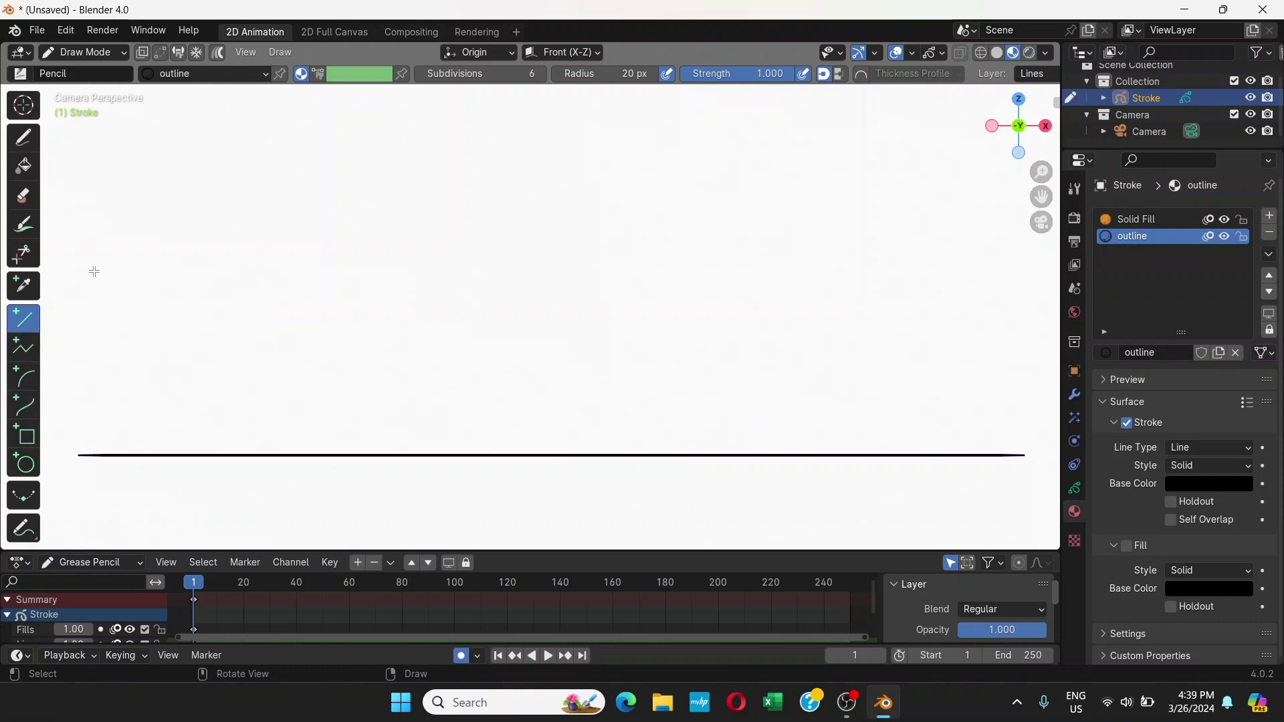
pyautogui.click(1157, 219)
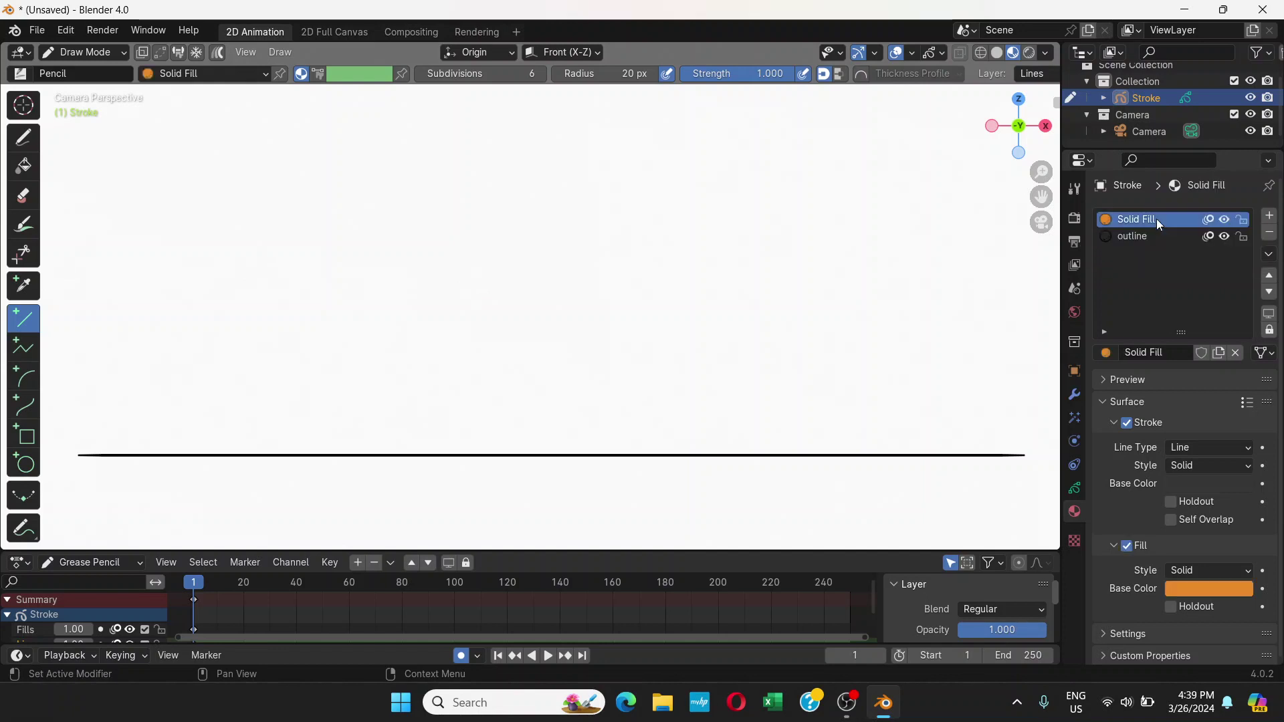
# On the Fills layer, draw the orange ball above the ground line's left end, then enter Edit Mode
pyautogui.click(1076, 489)
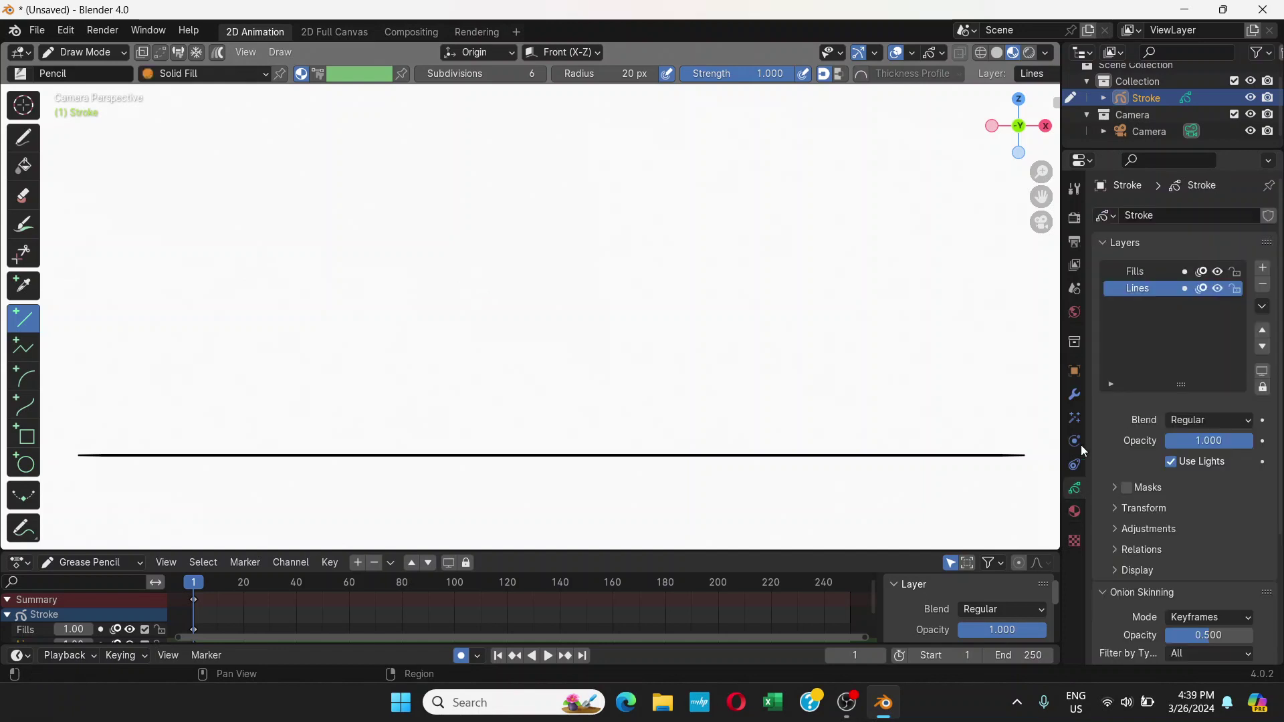
pyautogui.click(1162, 276)
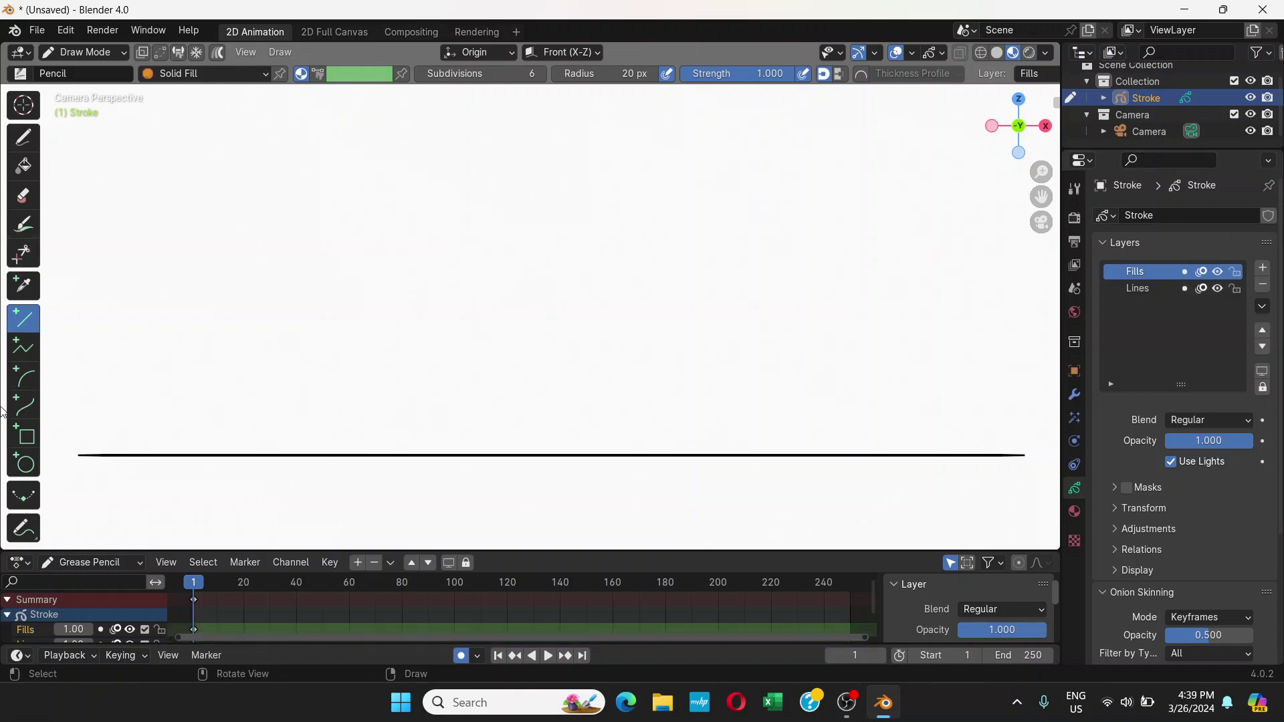
pyautogui.click(24, 470)
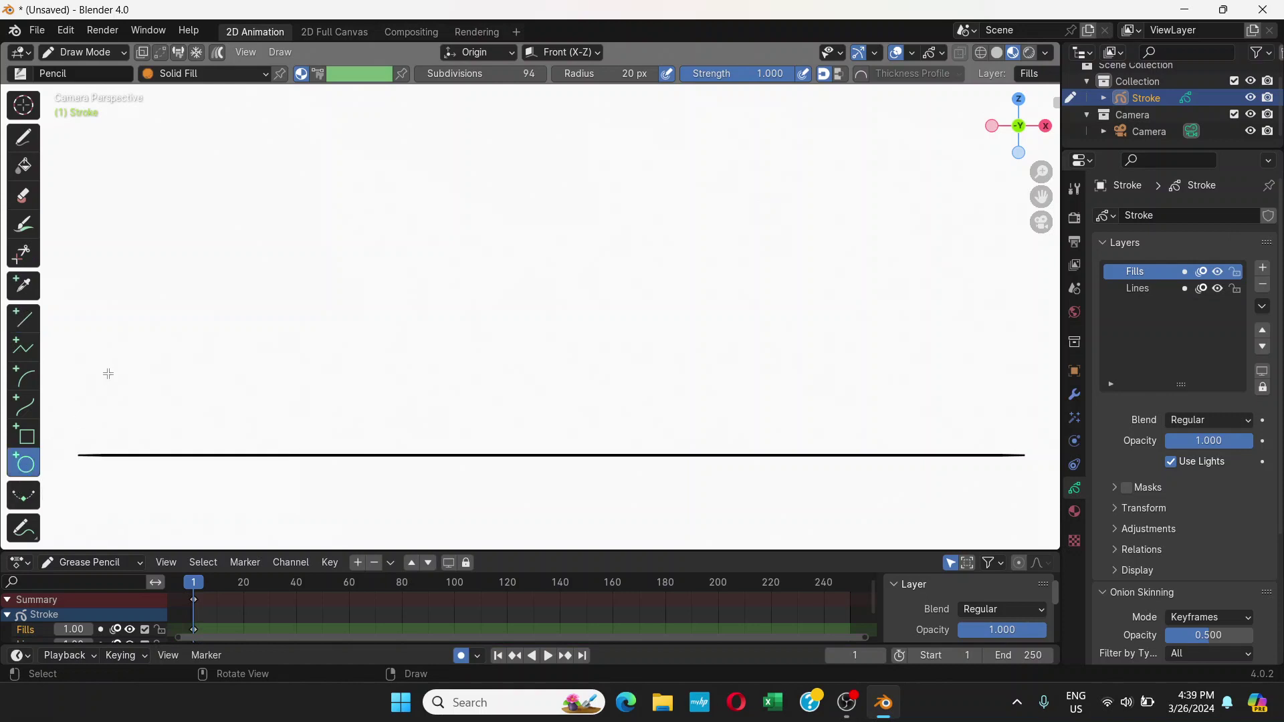
pyautogui.moveTo(108, 242); pyautogui.dragTo(201, 295)
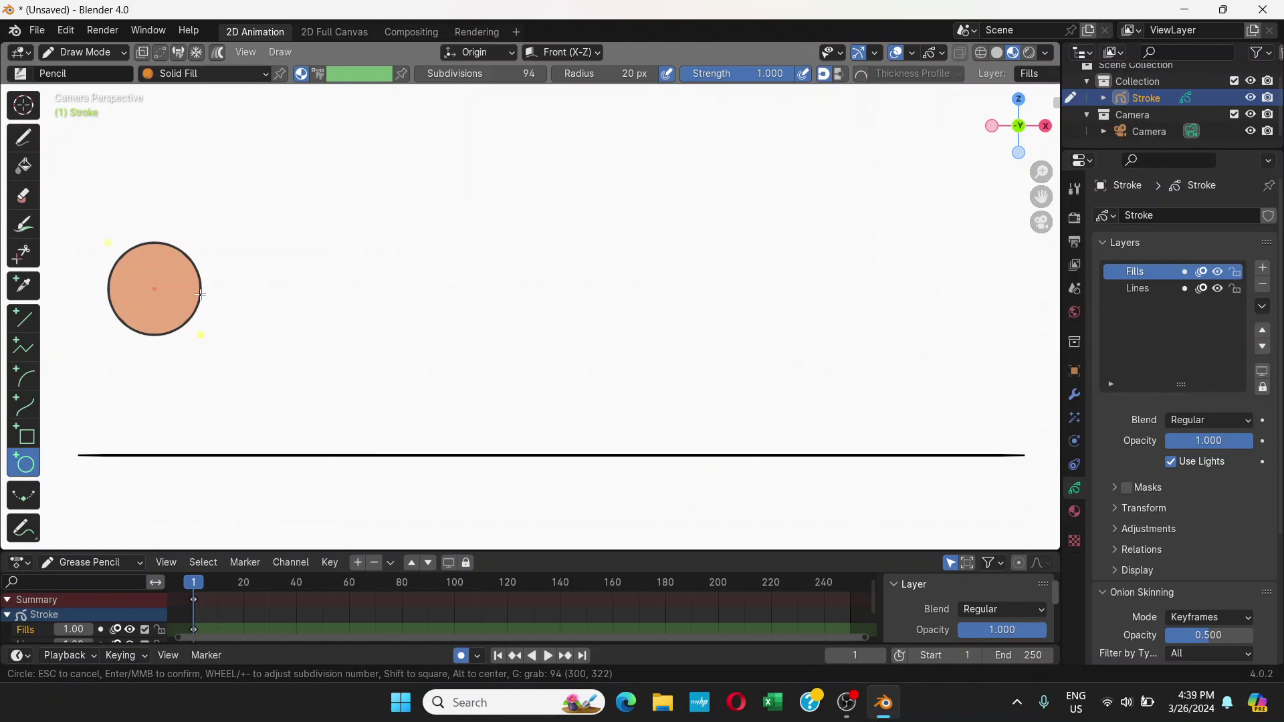
pyautogui.press('Return')
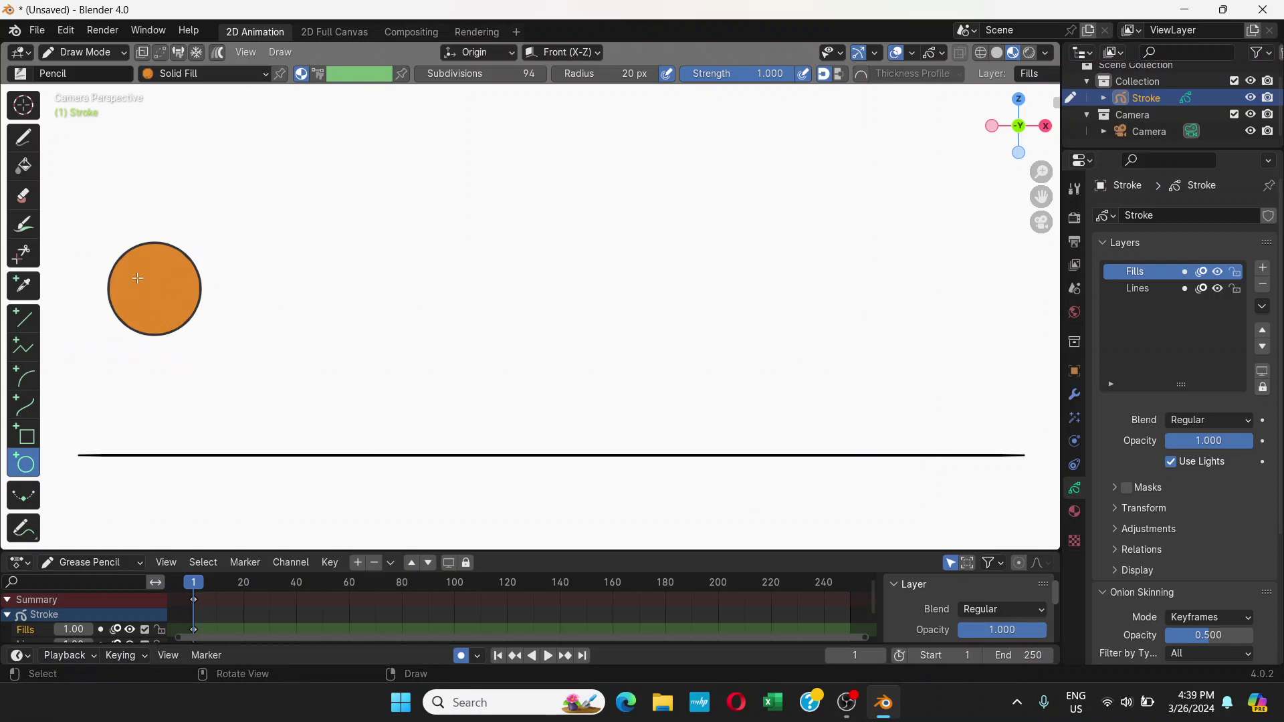
pyautogui.click(124, 53)
pyautogui.click(102, 90)
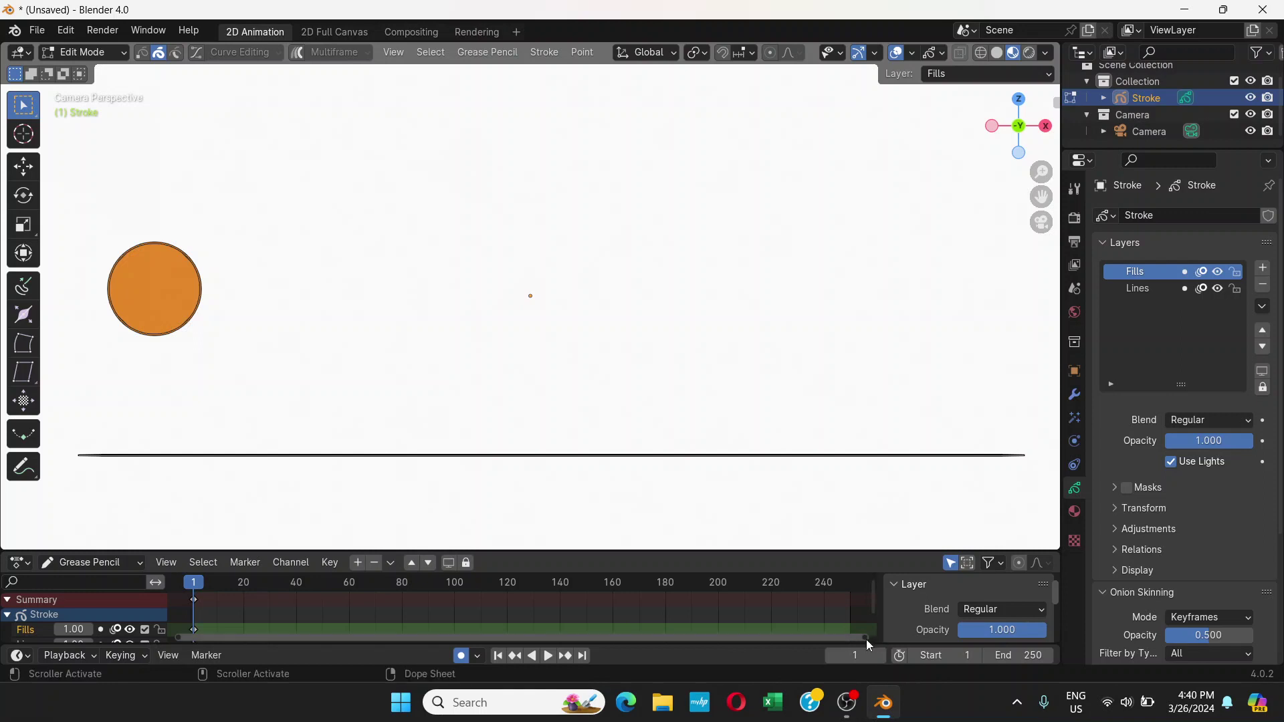
pyautogui.moveTo(868, 644); pyautogui.dragTo(242, 644)
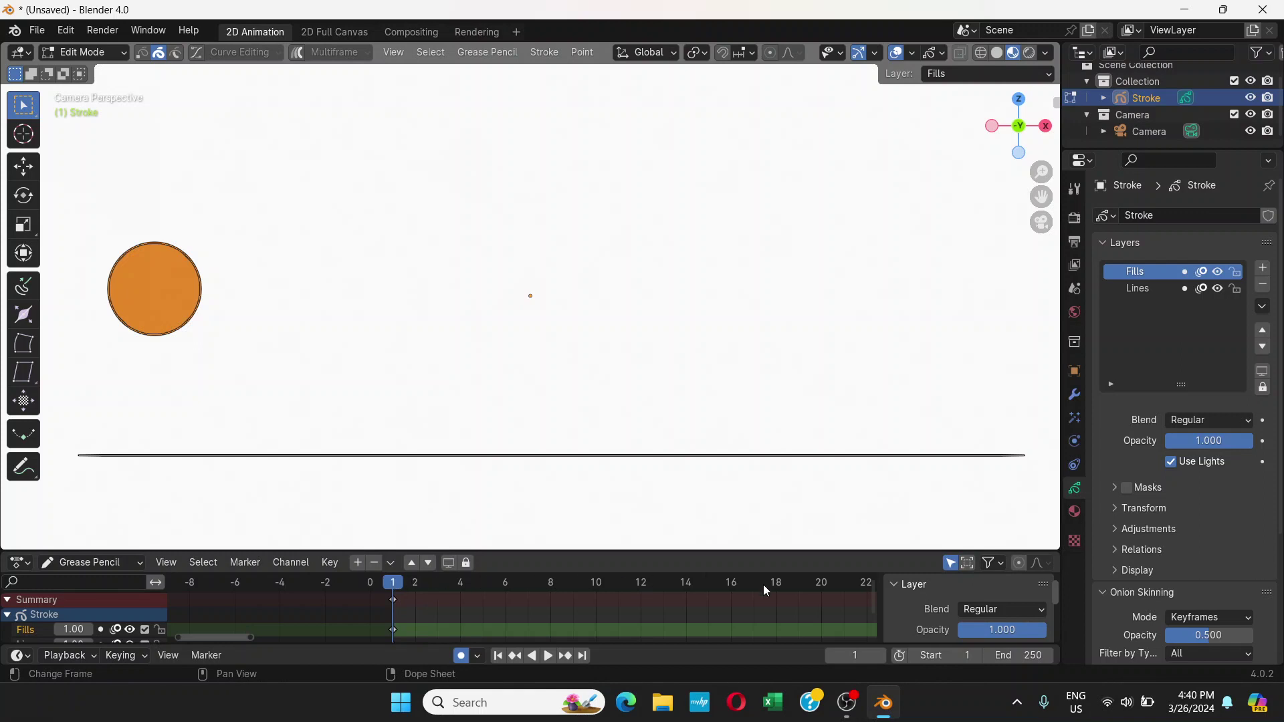
pyautogui.click(1075, 219)
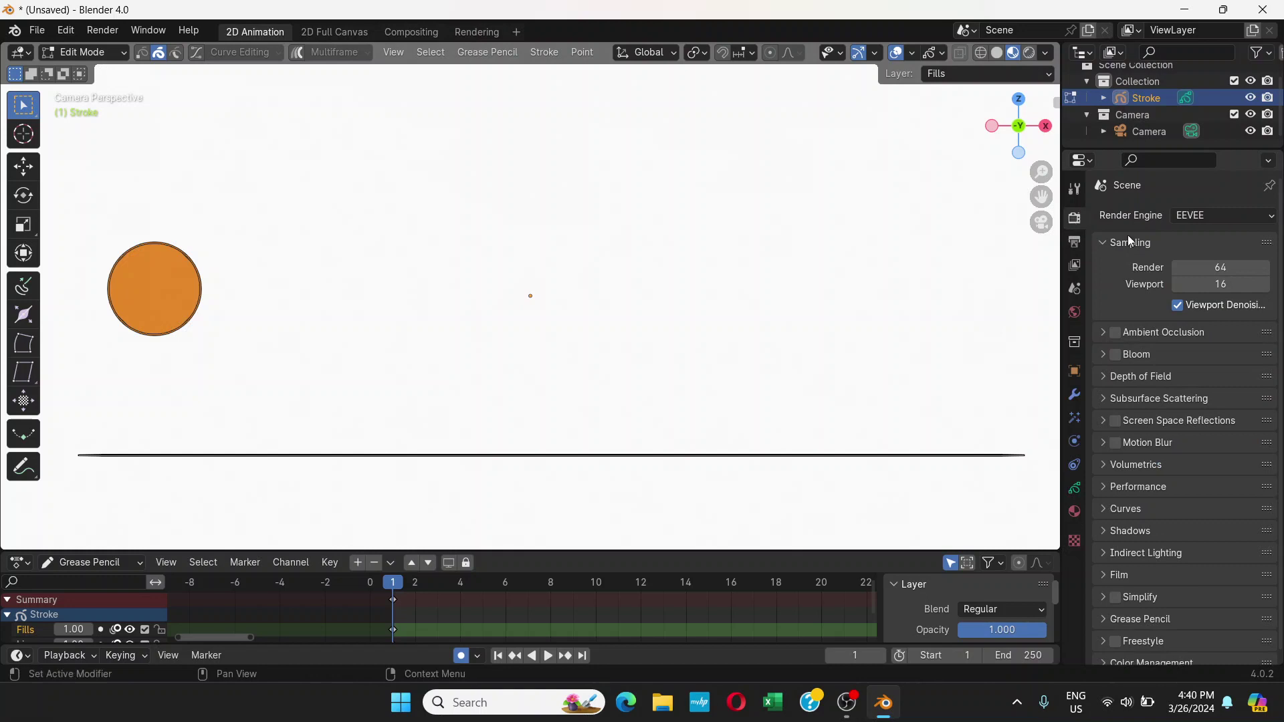
pyautogui.scroll(-1, 1281, 262)
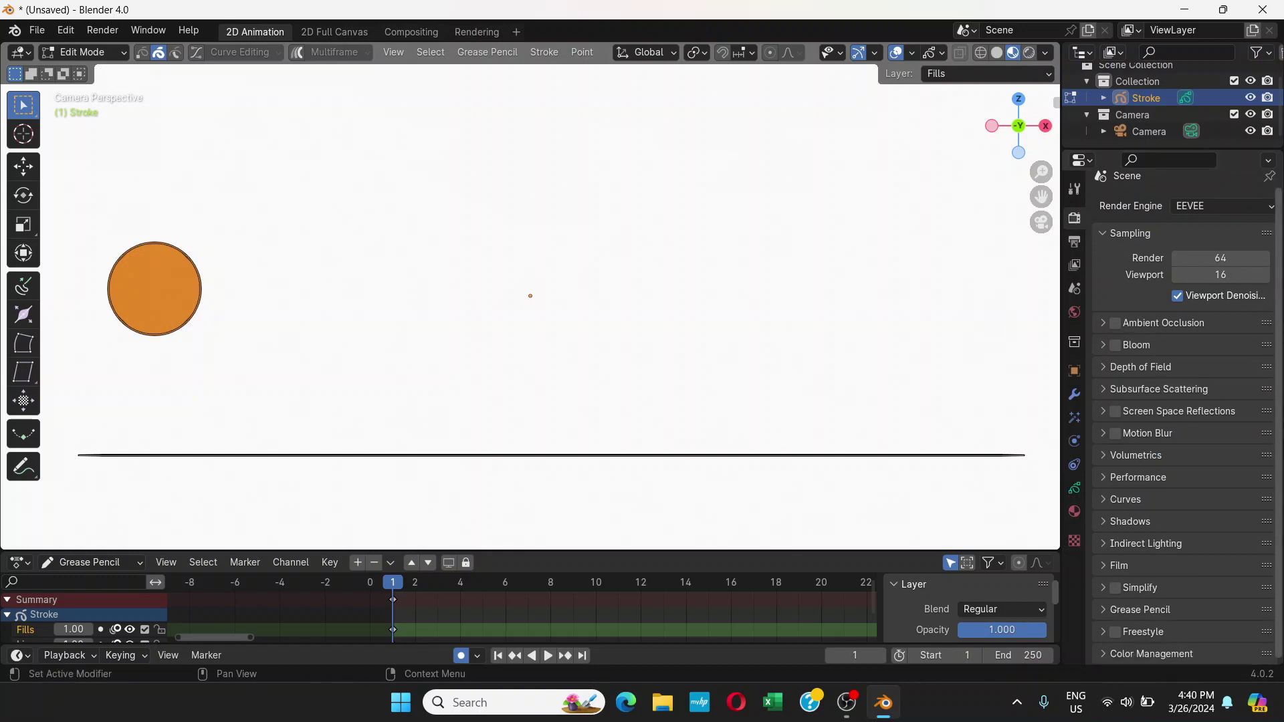
pyautogui.click(1119, 566)
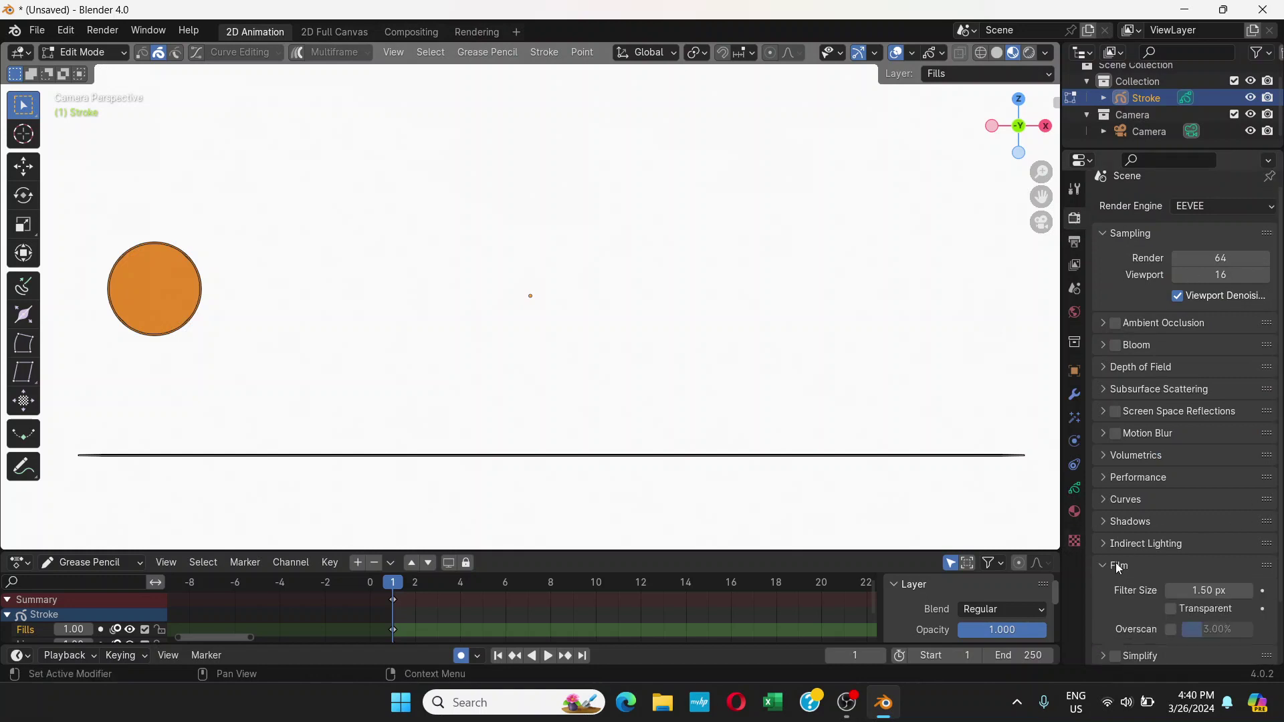
pyautogui.scroll(-1, 1257, 499)
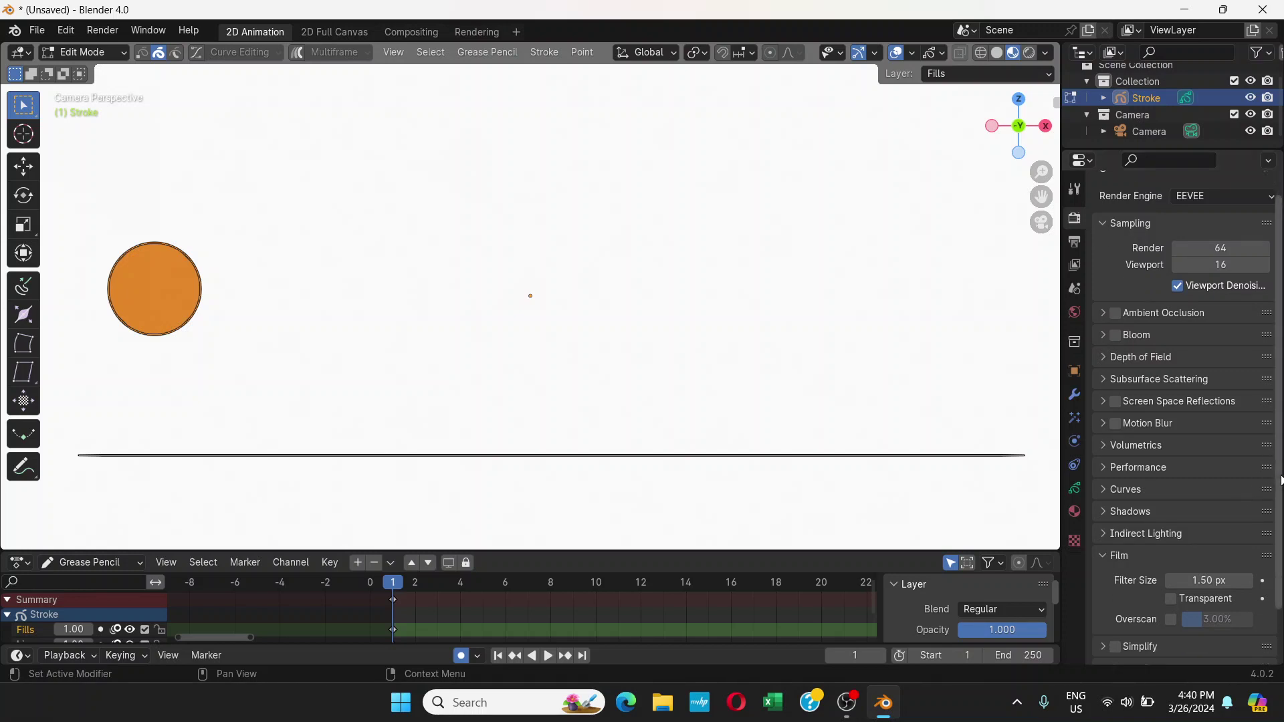
pyautogui.scroll(-5, 1281, 481)
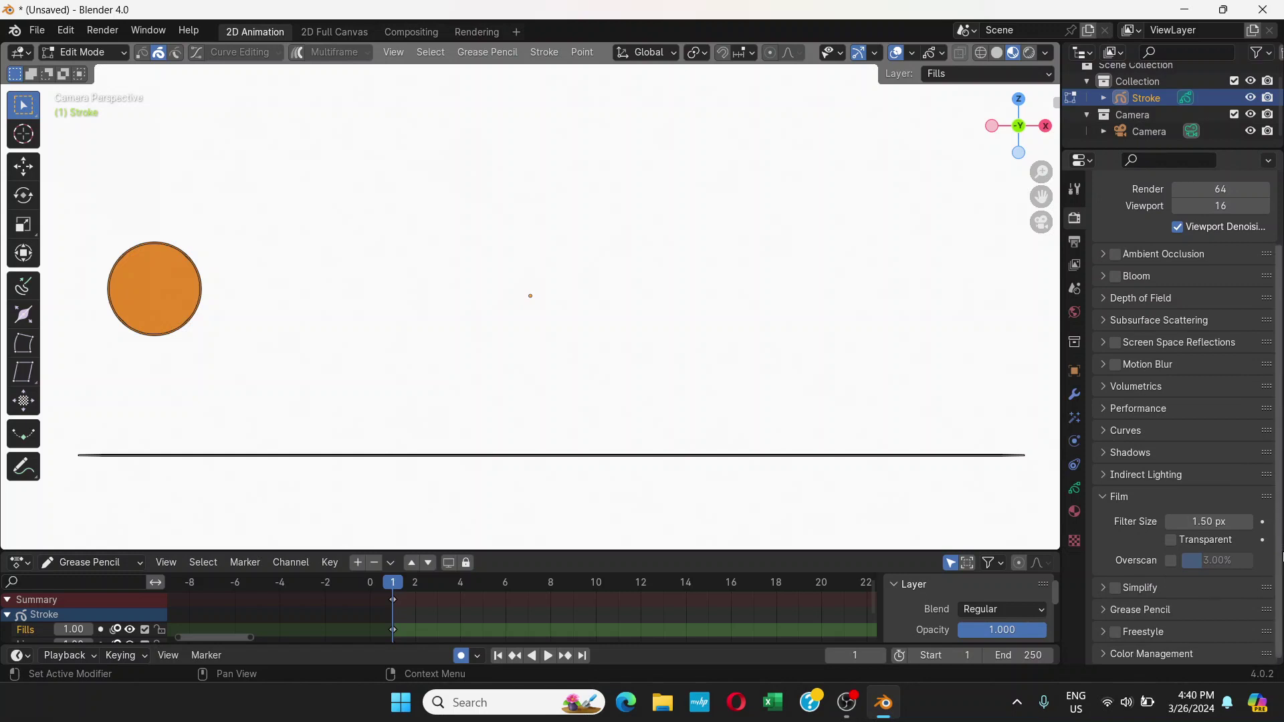
pyautogui.scroll(1, 1282, 554)
pyautogui.scroll(-1, 1281, 554)
pyautogui.scroll(3, 1281, 554)
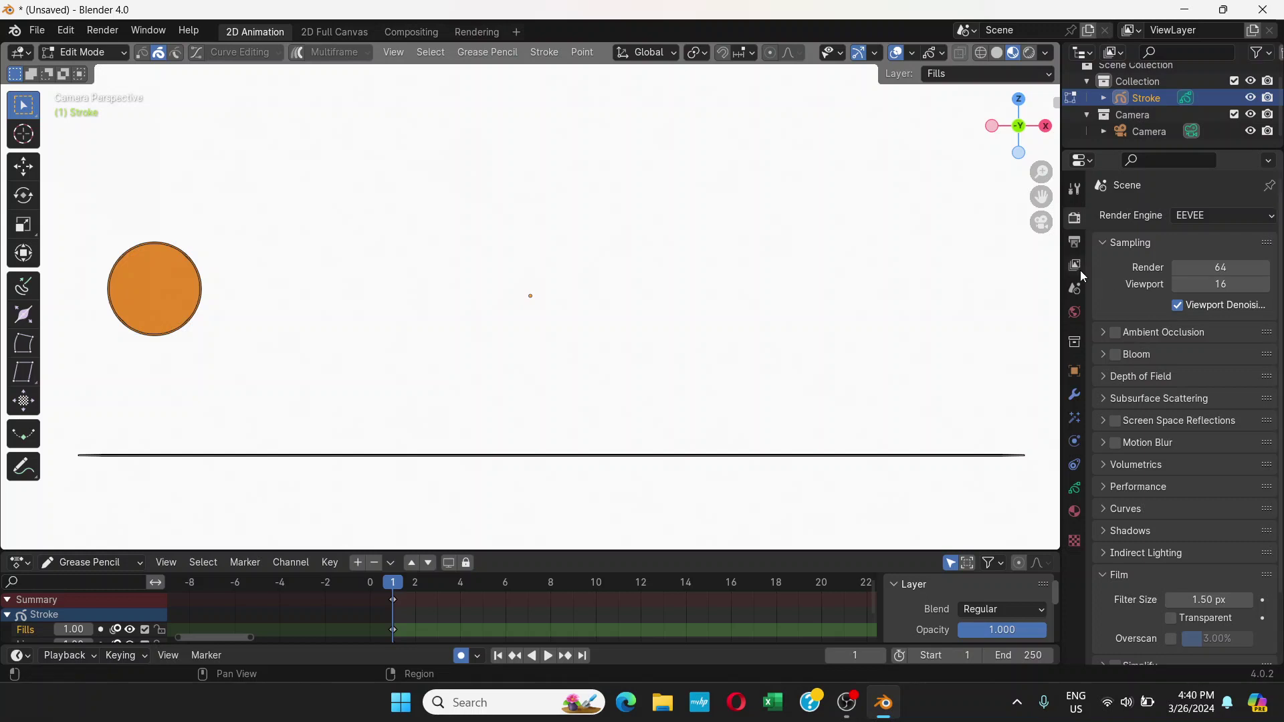
pyautogui.click(1082, 246)
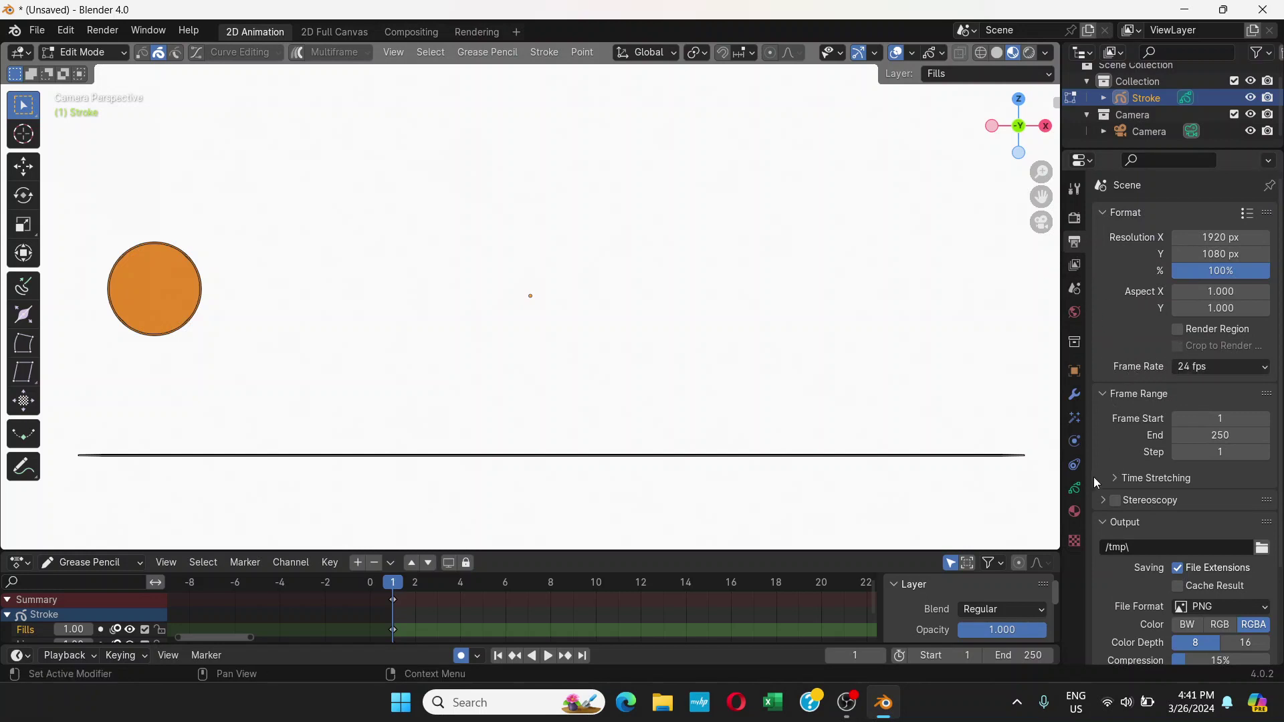
pyautogui.click(1075, 489)
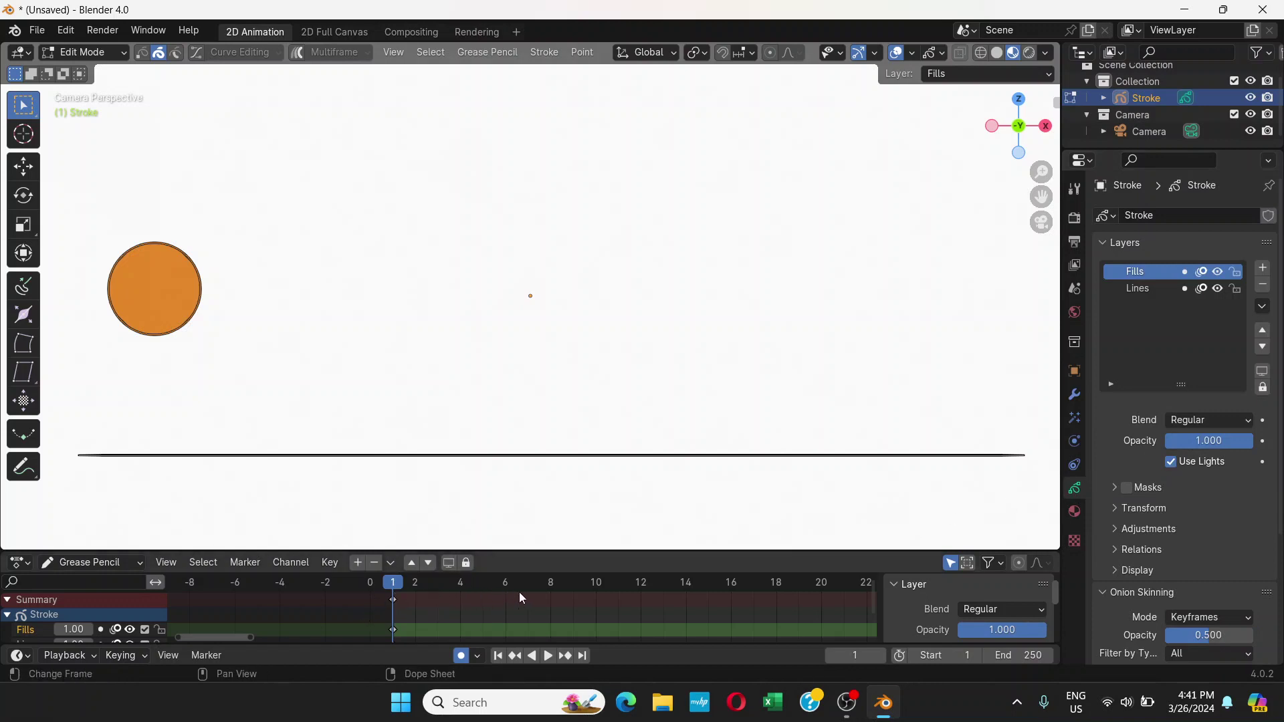
# At frame 8, move the ball down and right so it rests on the ground line
pyautogui.click(553, 593)
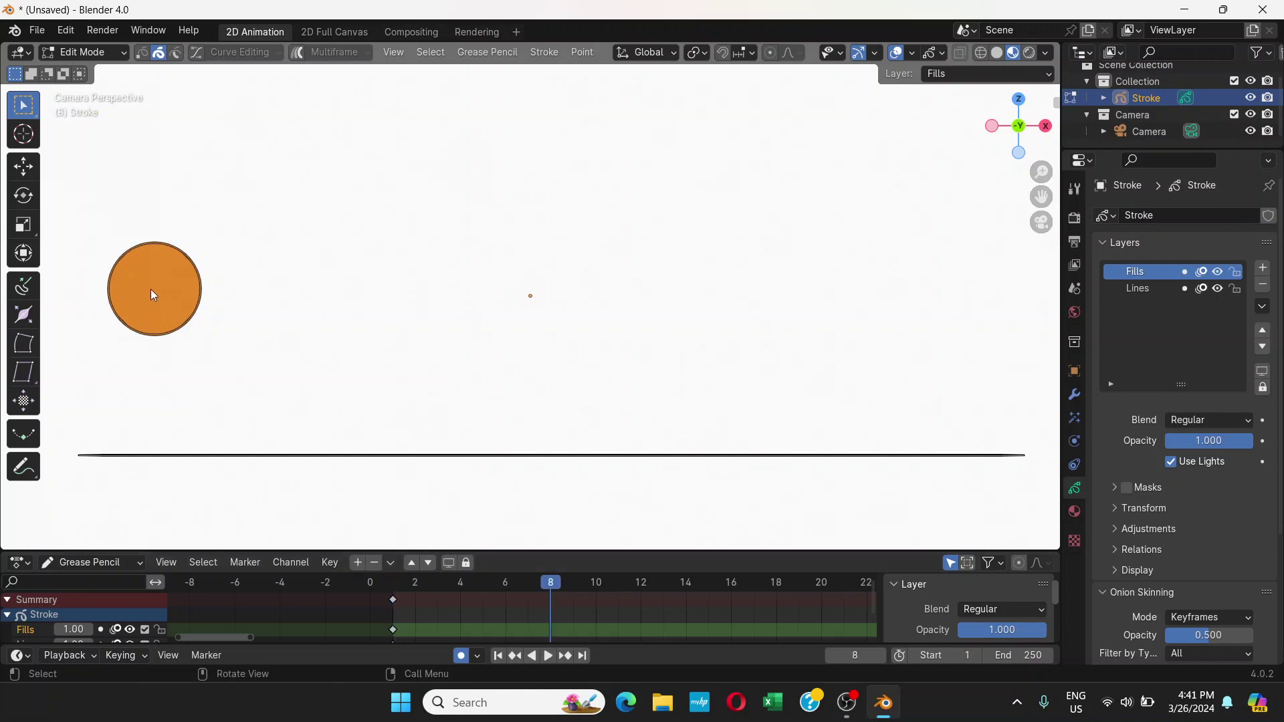
pyautogui.press('g')
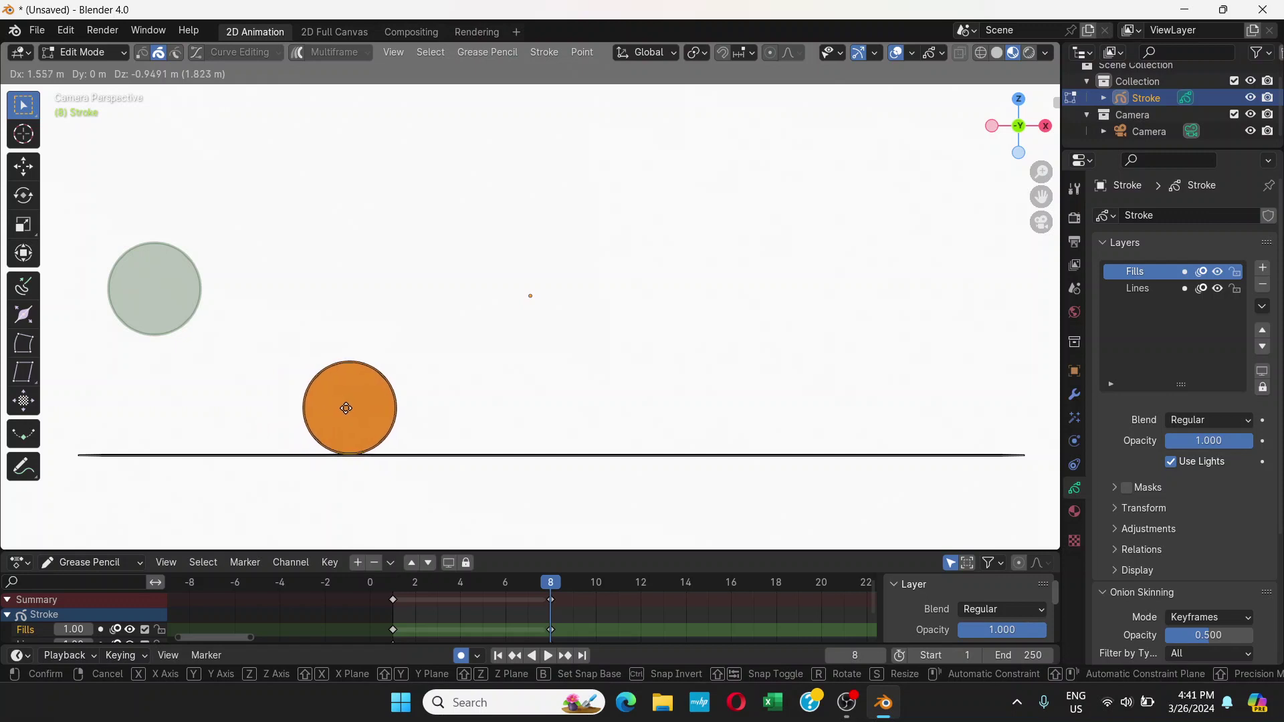
pyautogui.click(345, 408)
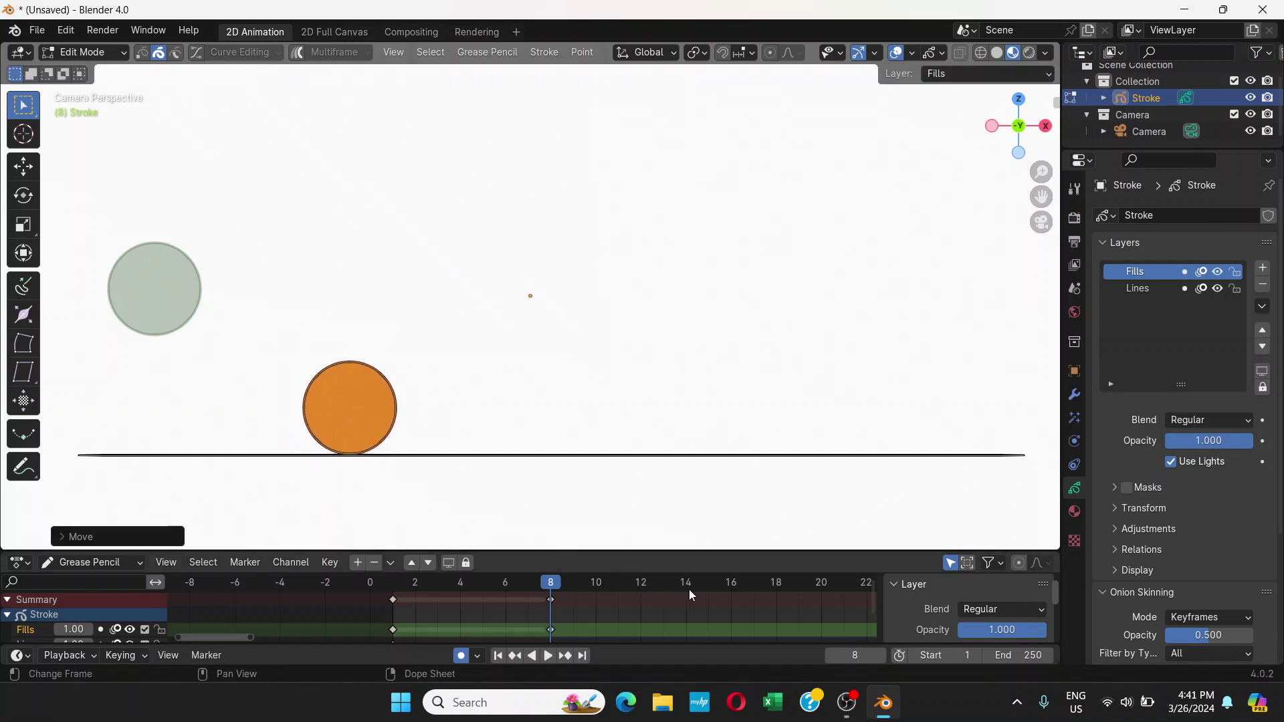
# Go to frame 16, then reselect the frame 8 keyframe in the dope sheet
pyautogui.click(732, 592)
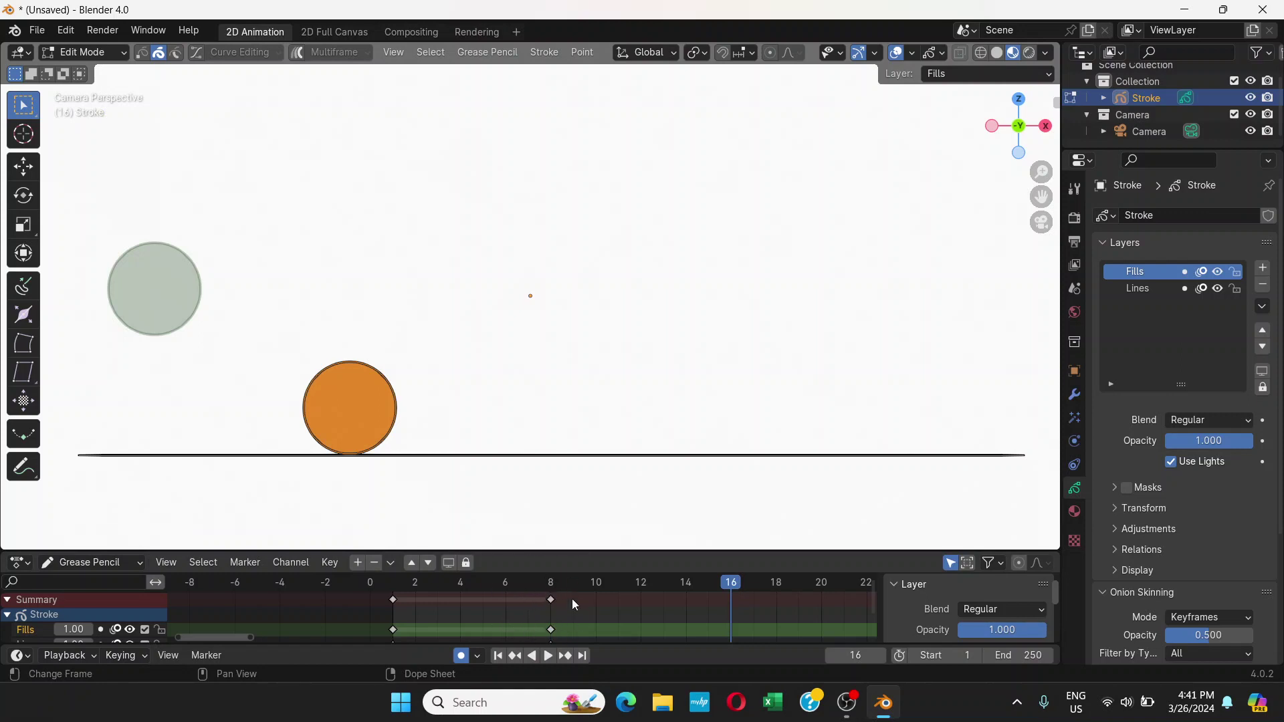
pyautogui.click(551, 600)
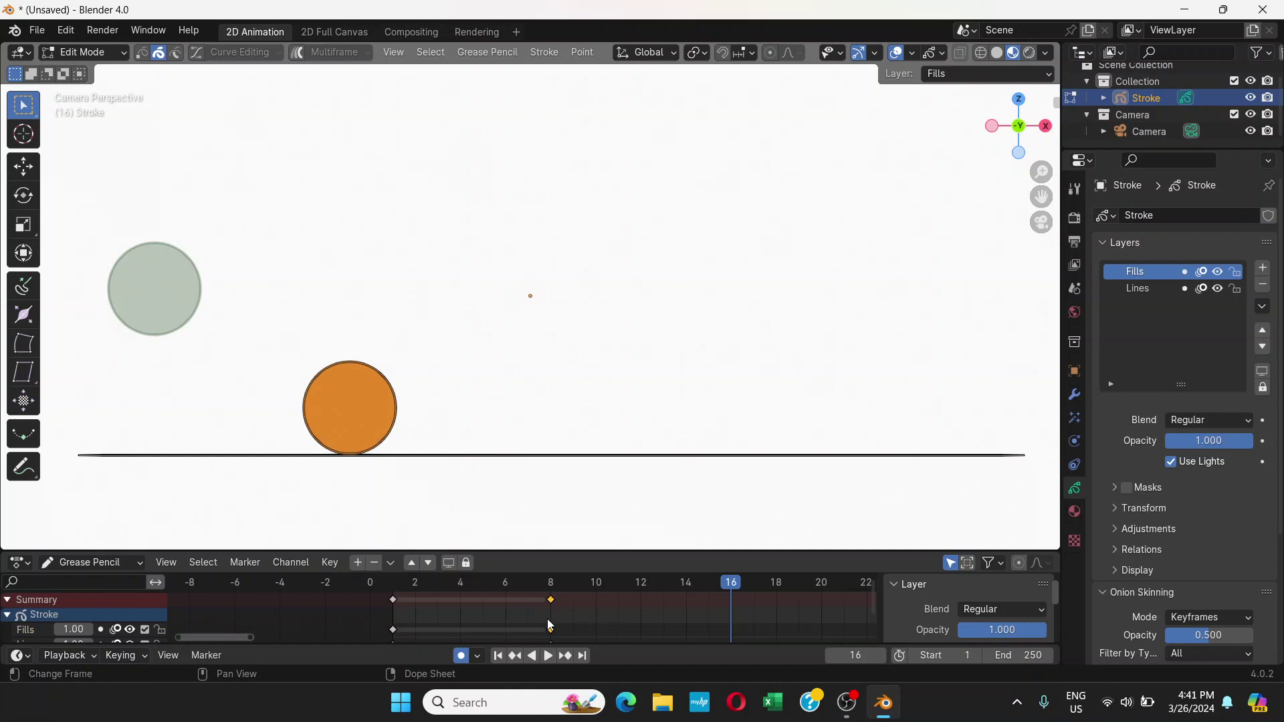
pyautogui.click(393, 600)
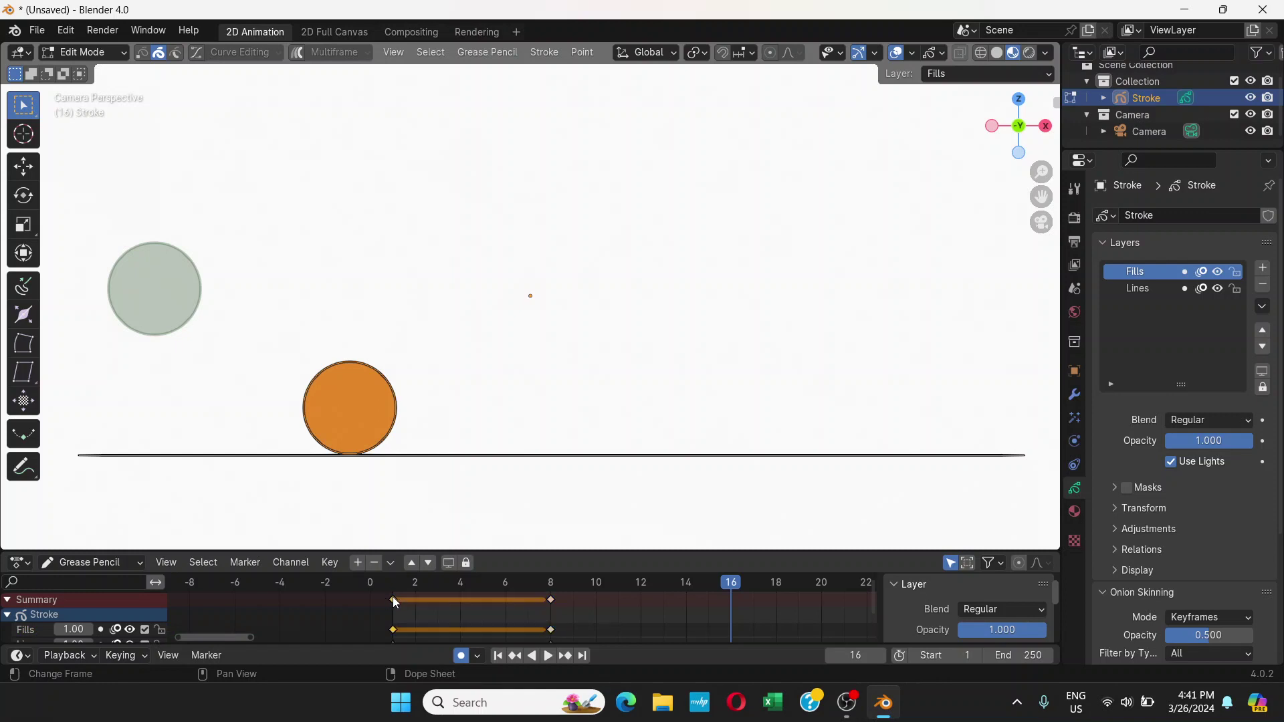
pyautogui.click(549, 599)
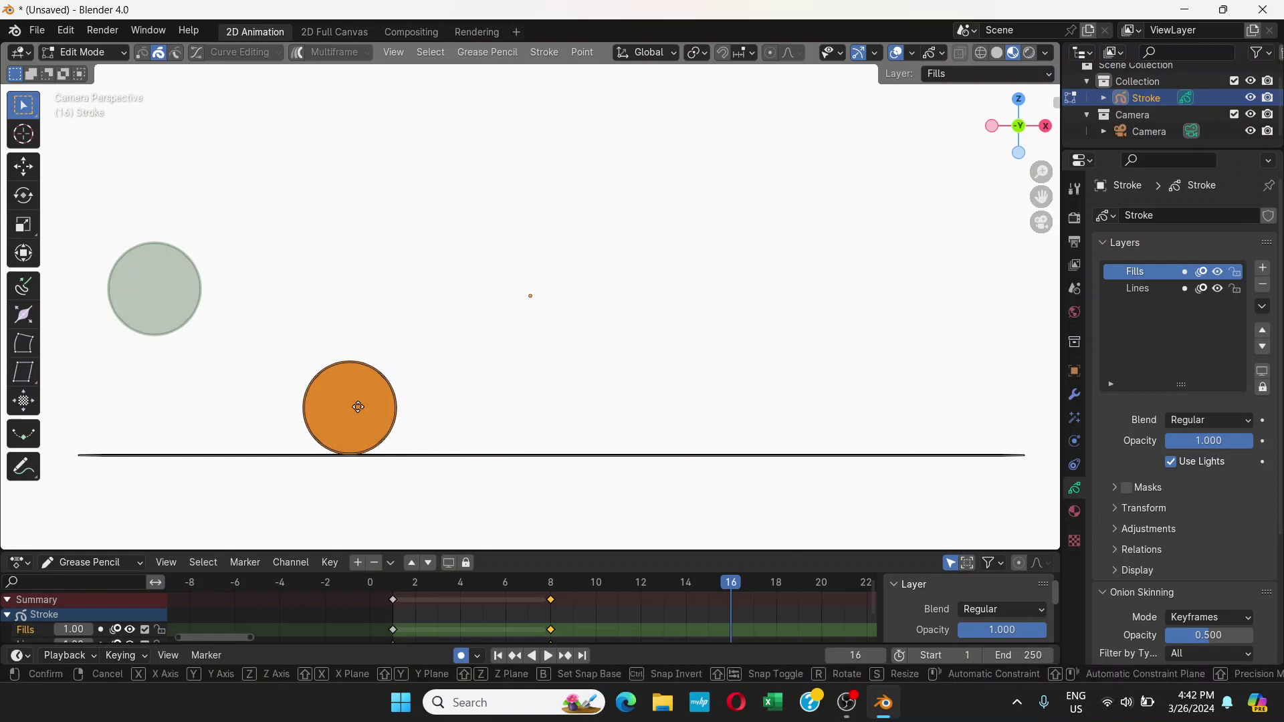
# Key the ball further right along the ground line at frames 16 and 24
pyautogui.press('g')
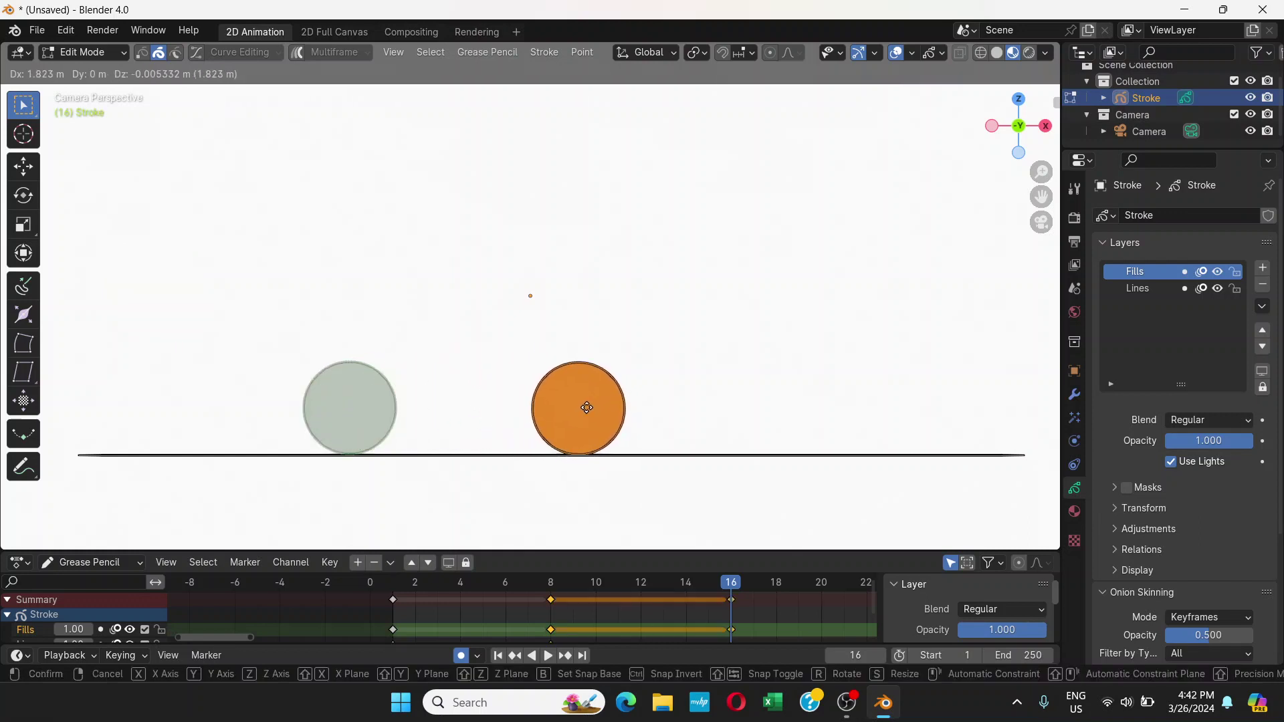
pyautogui.click(587, 407)
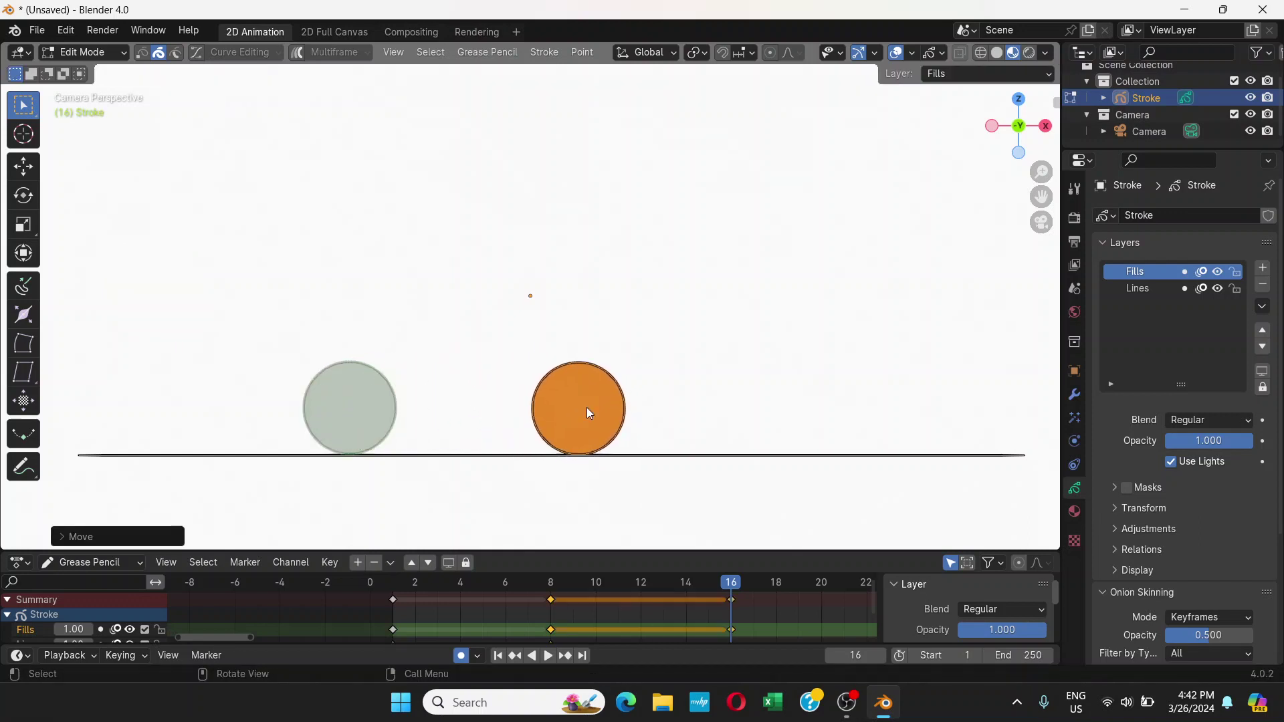
pyautogui.click(553, 586)
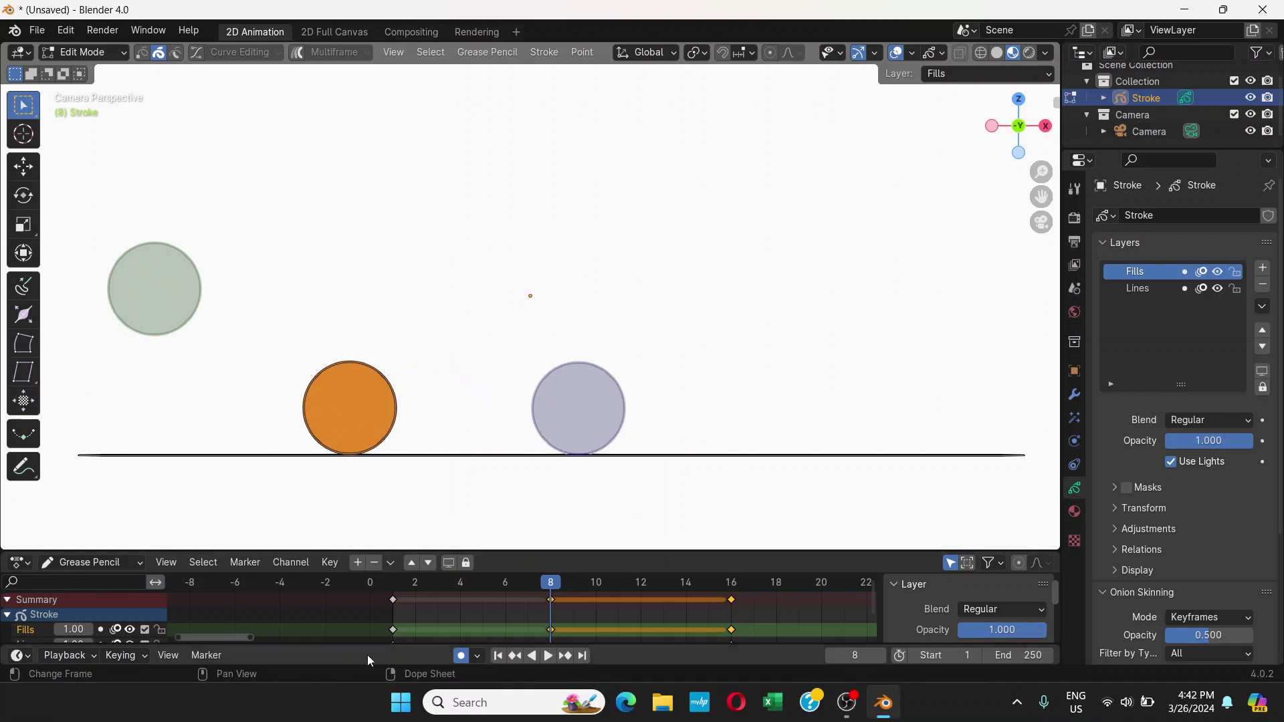
pyautogui.moveTo(234, 637); pyautogui.dragTo(270, 641)
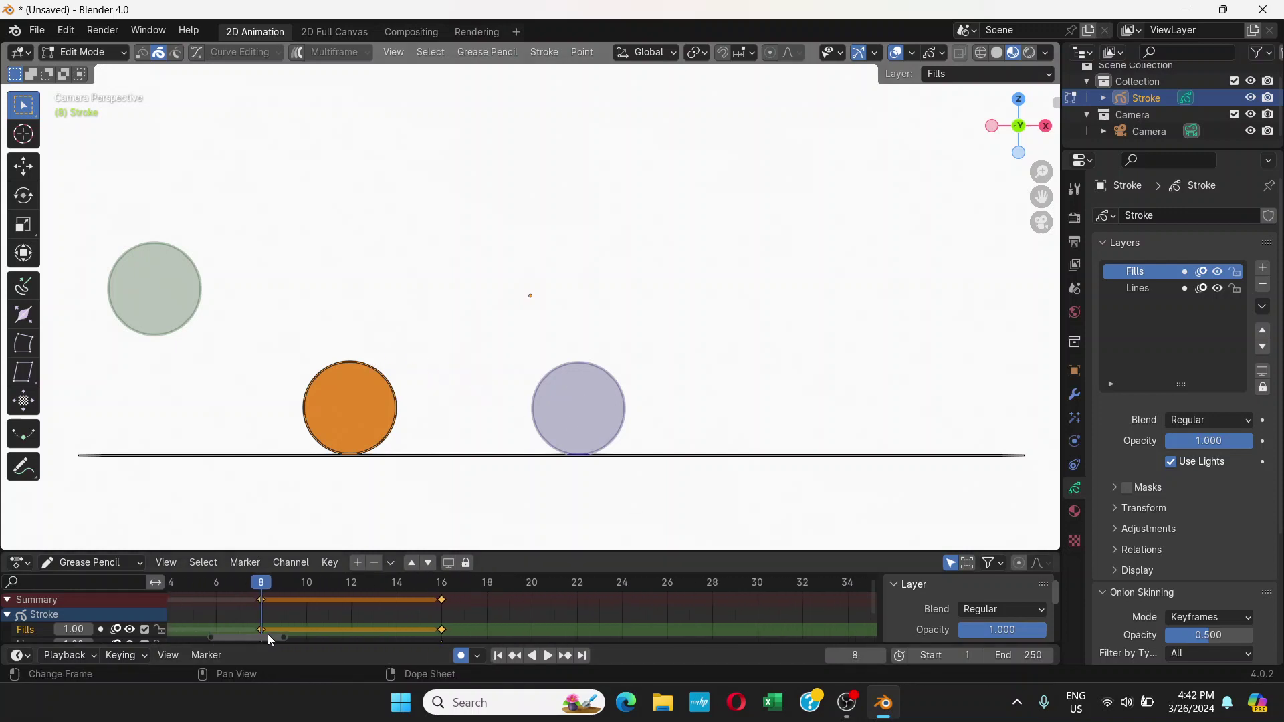
pyautogui.click(621, 584)
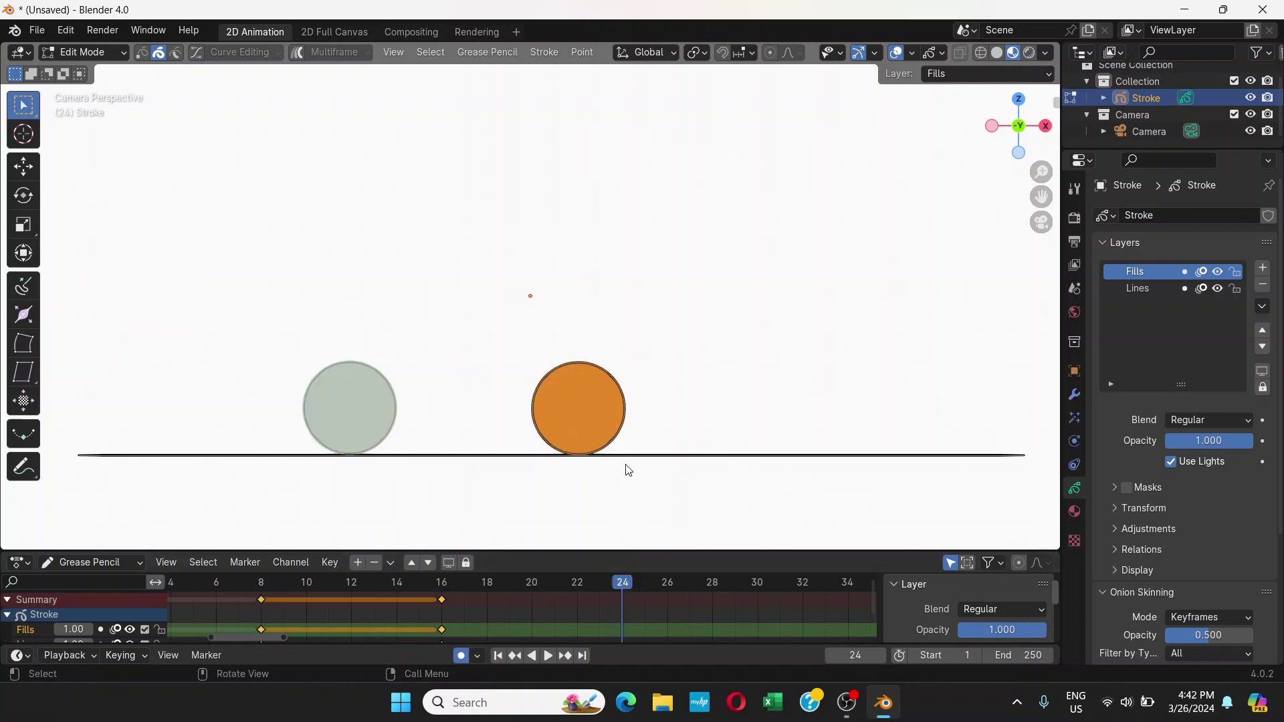
pyautogui.press('g')
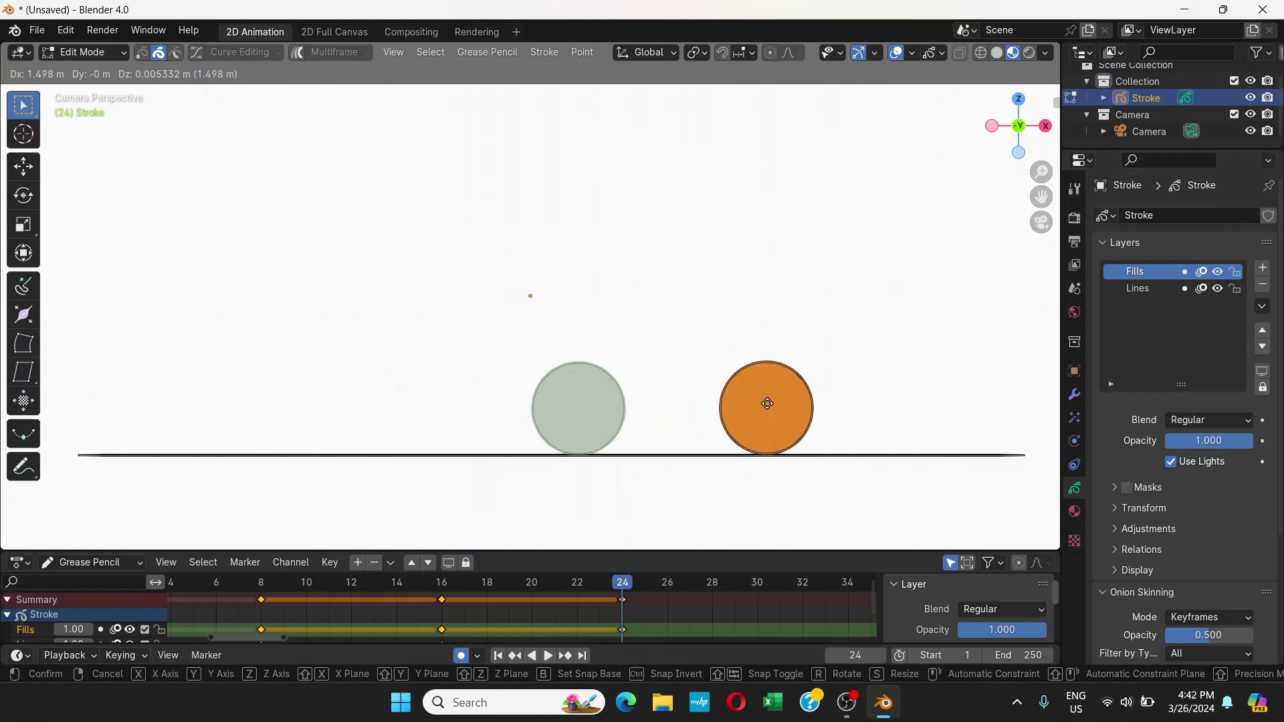
pyautogui.click(768, 404)
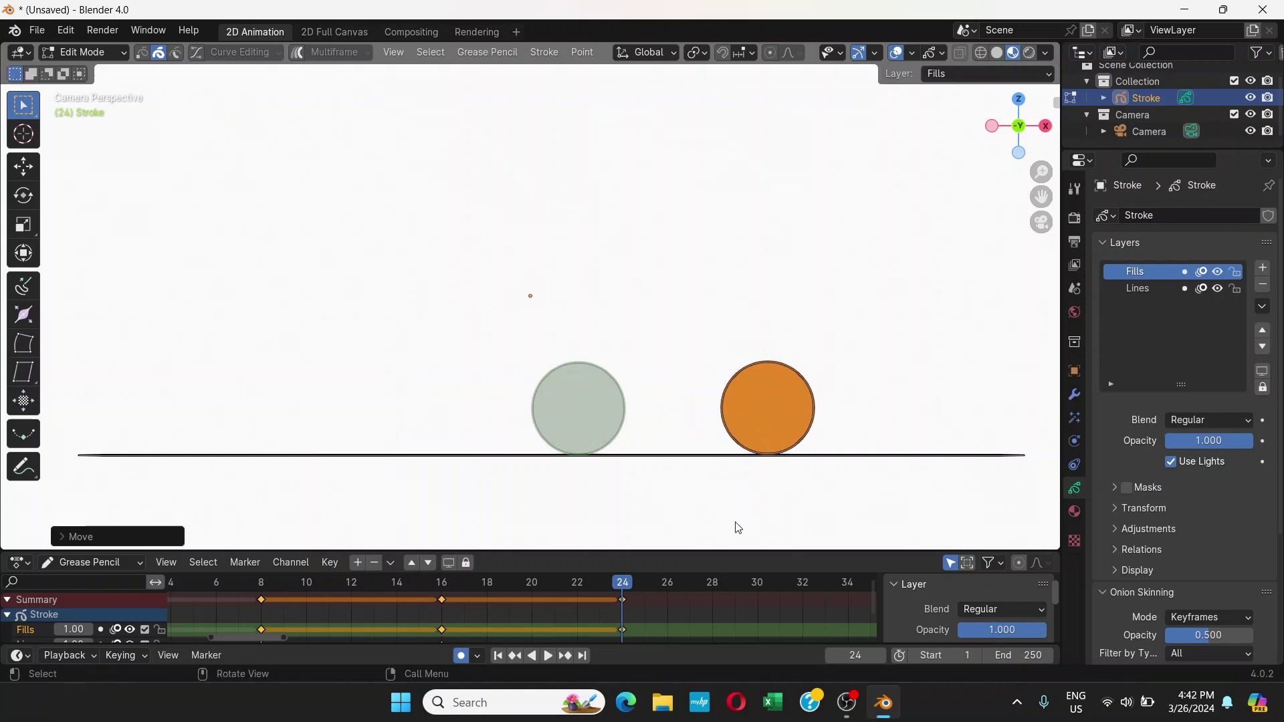
# Key the ball near the ground line's right end at frames 32 and 40
pyautogui.click(801, 584)
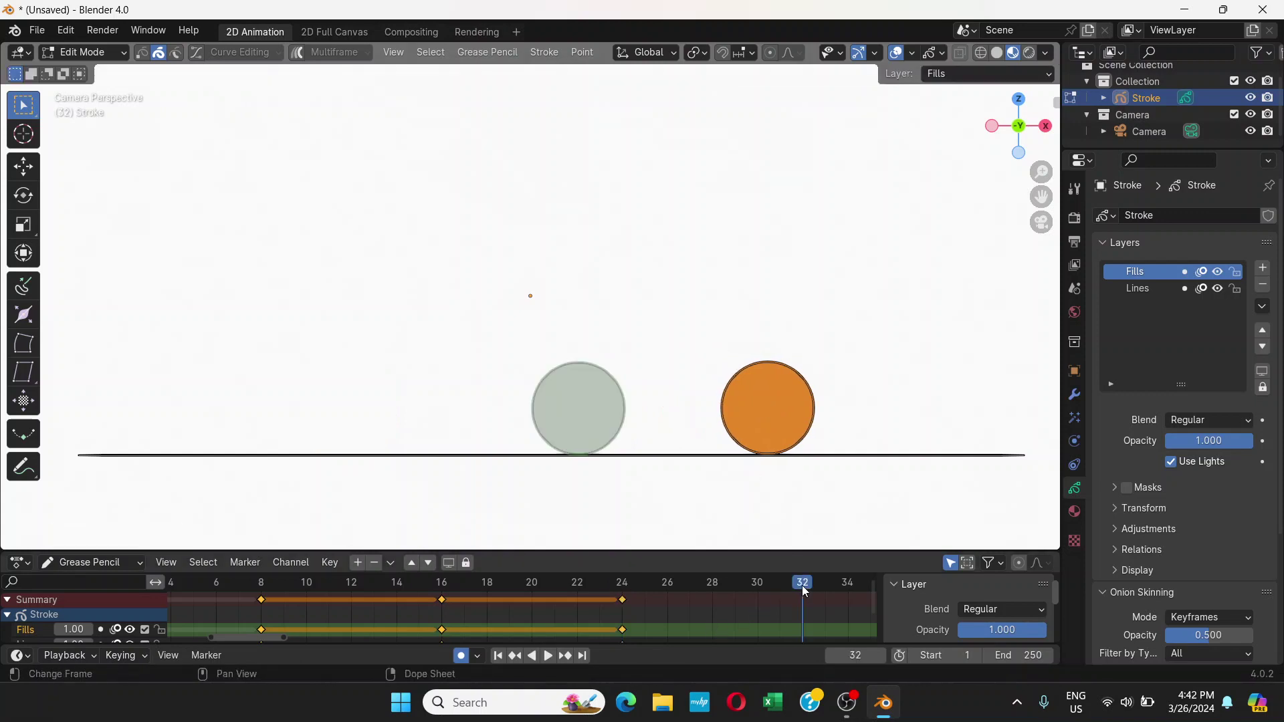
pyautogui.press('g')
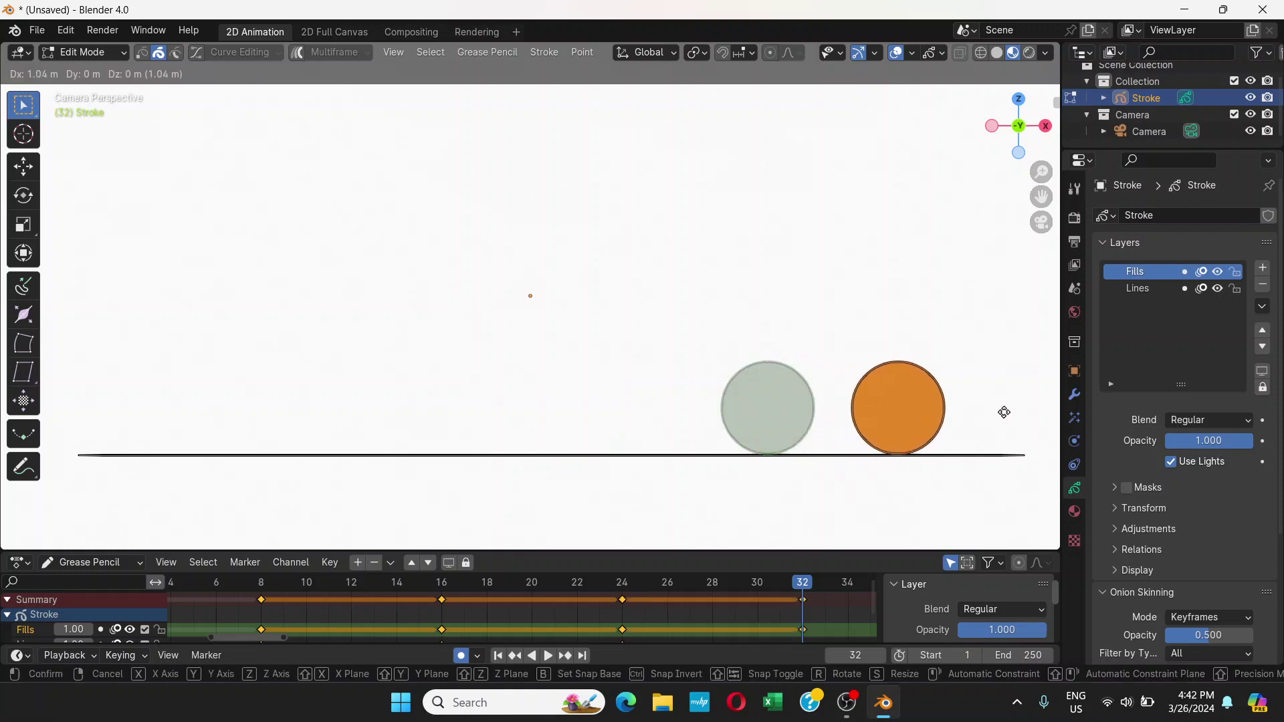
pyautogui.click(1007, 414)
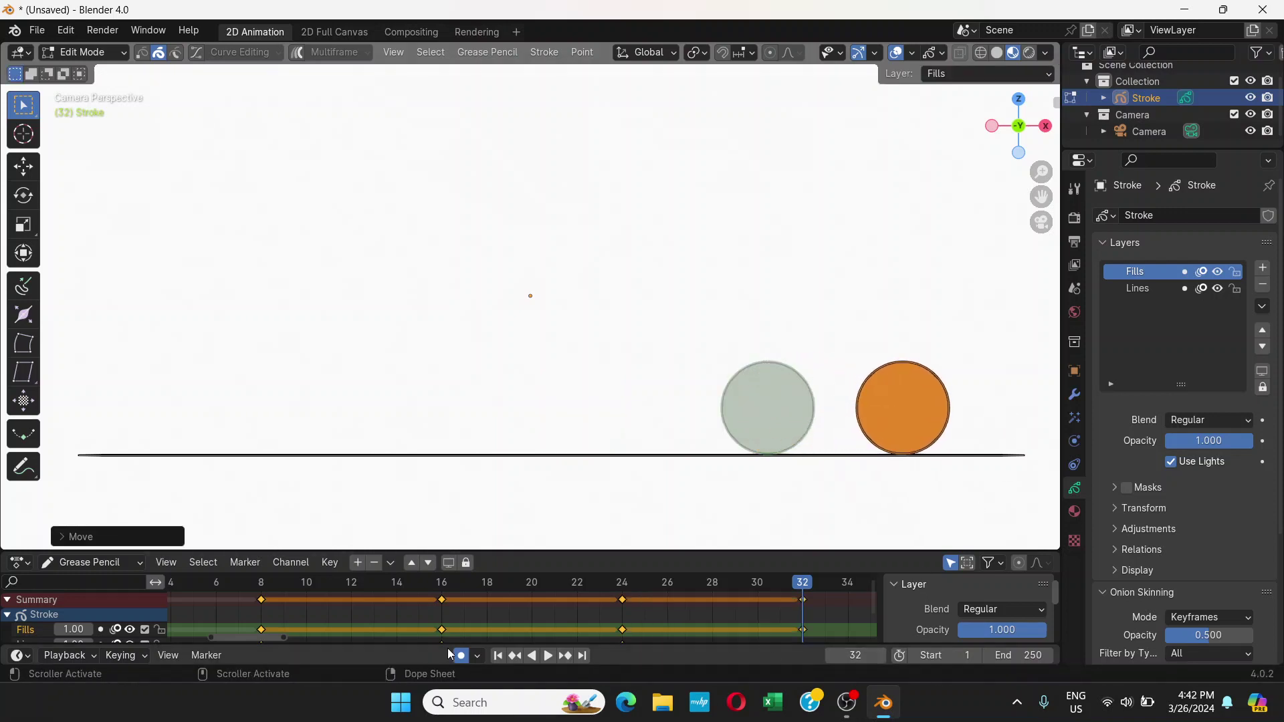
pyautogui.moveTo(274, 634); pyautogui.dragTo(329, 636)
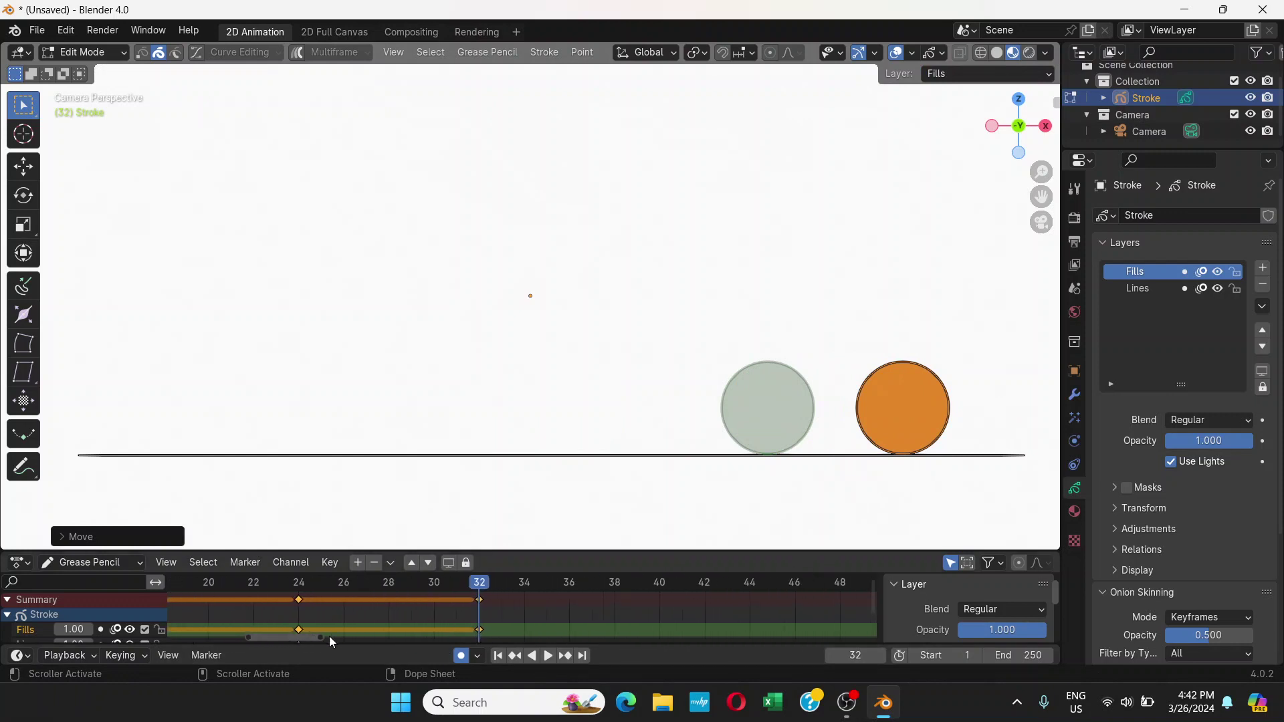
pyautogui.click(660, 592)
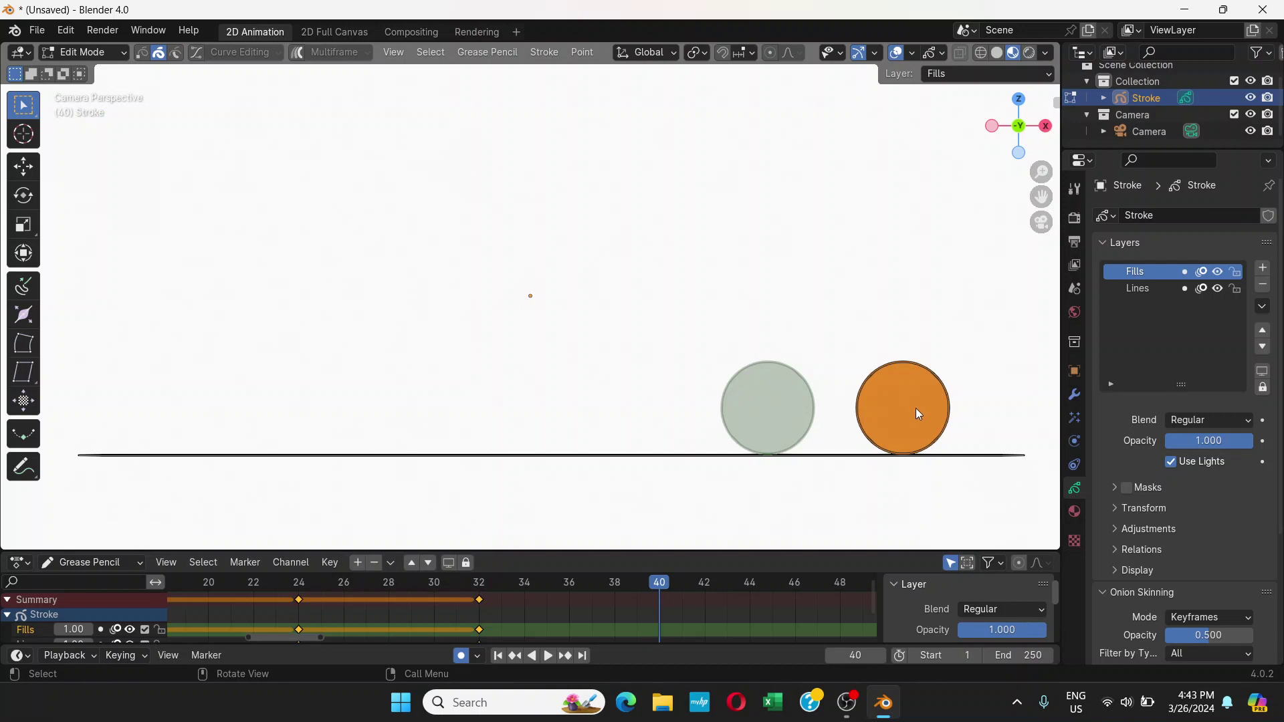
pyautogui.press('g')
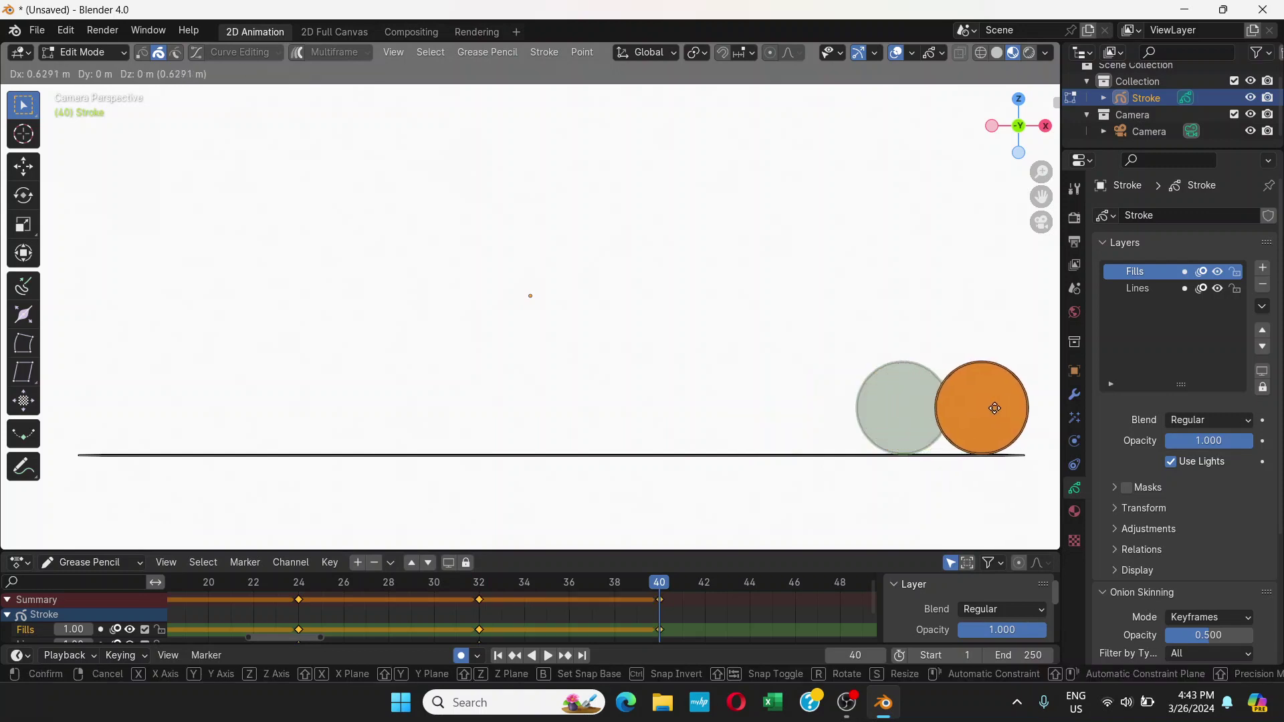
pyautogui.click(998, 408)
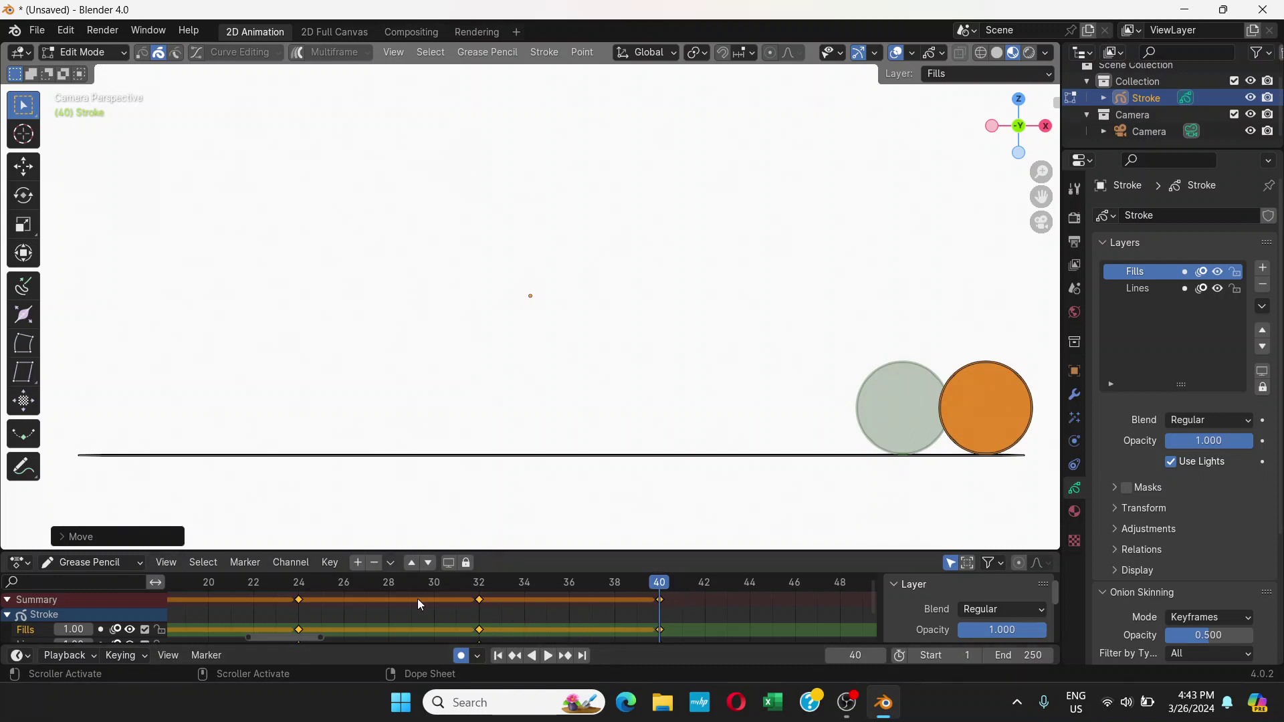
# Preview the animation, then set the scene's End frame to 40
pyautogui.click(546, 656)
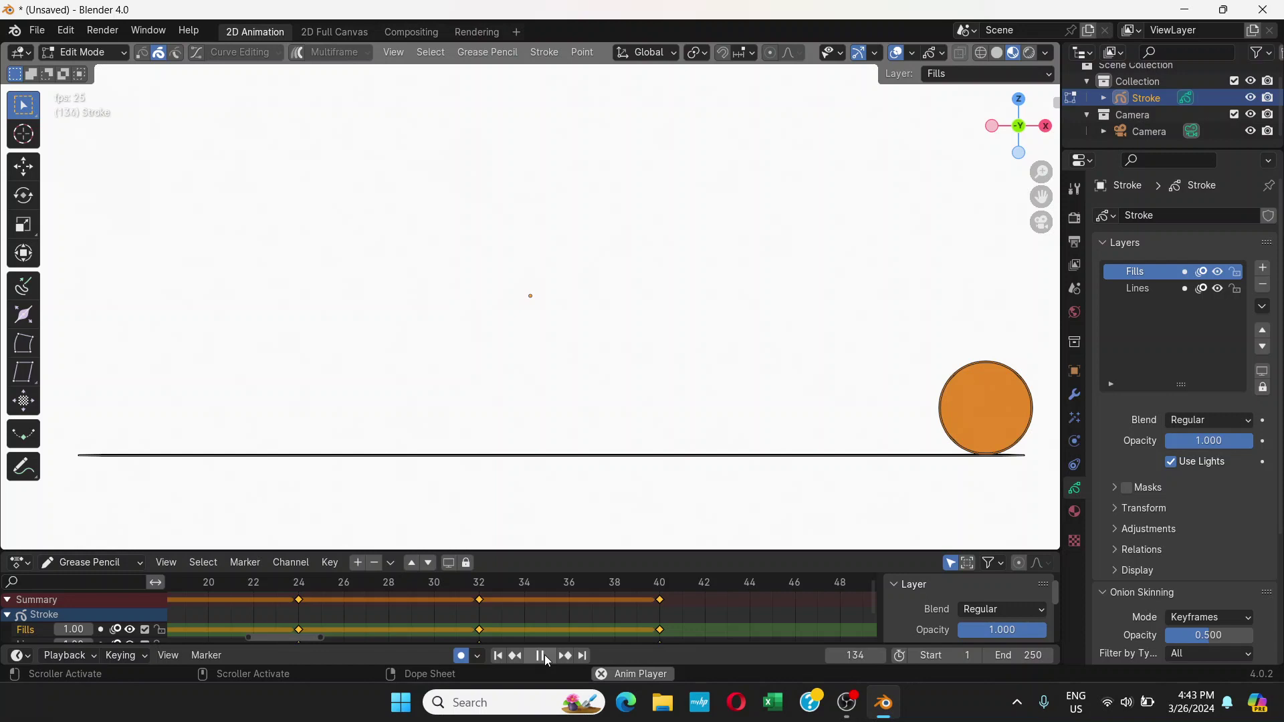
pyautogui.click(544, 656)
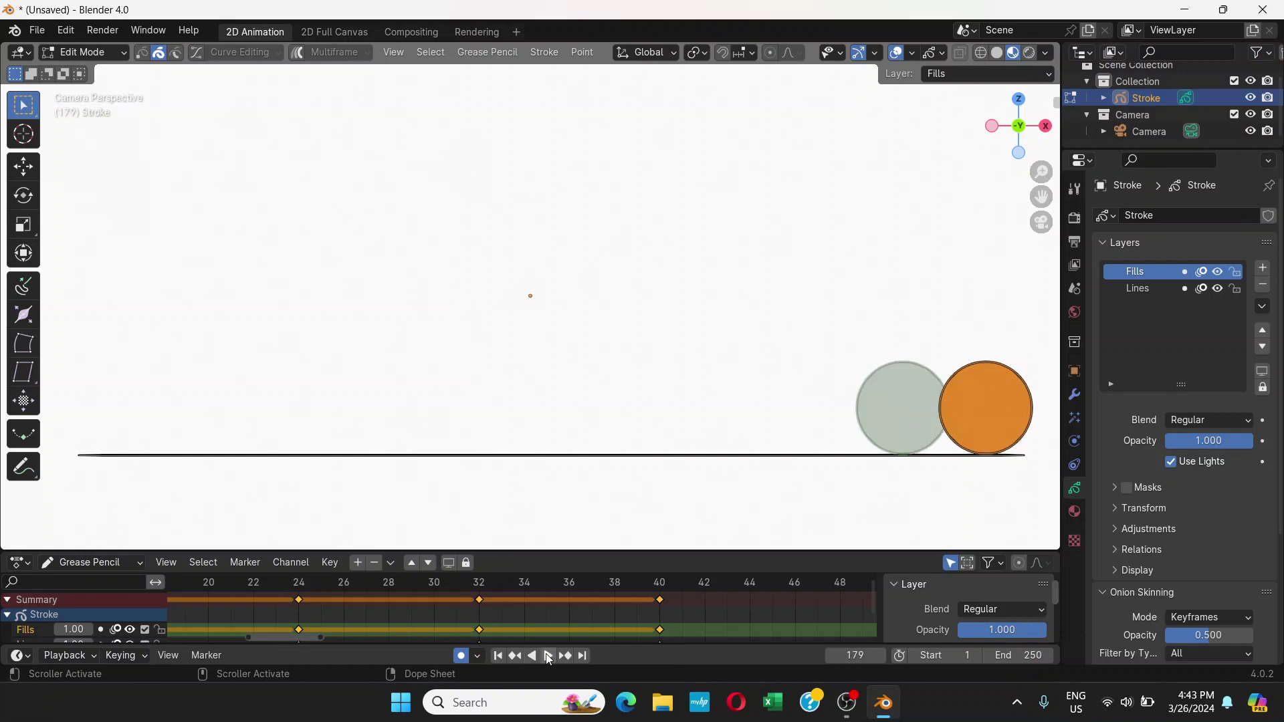
pyautogui.click(1029, 656)
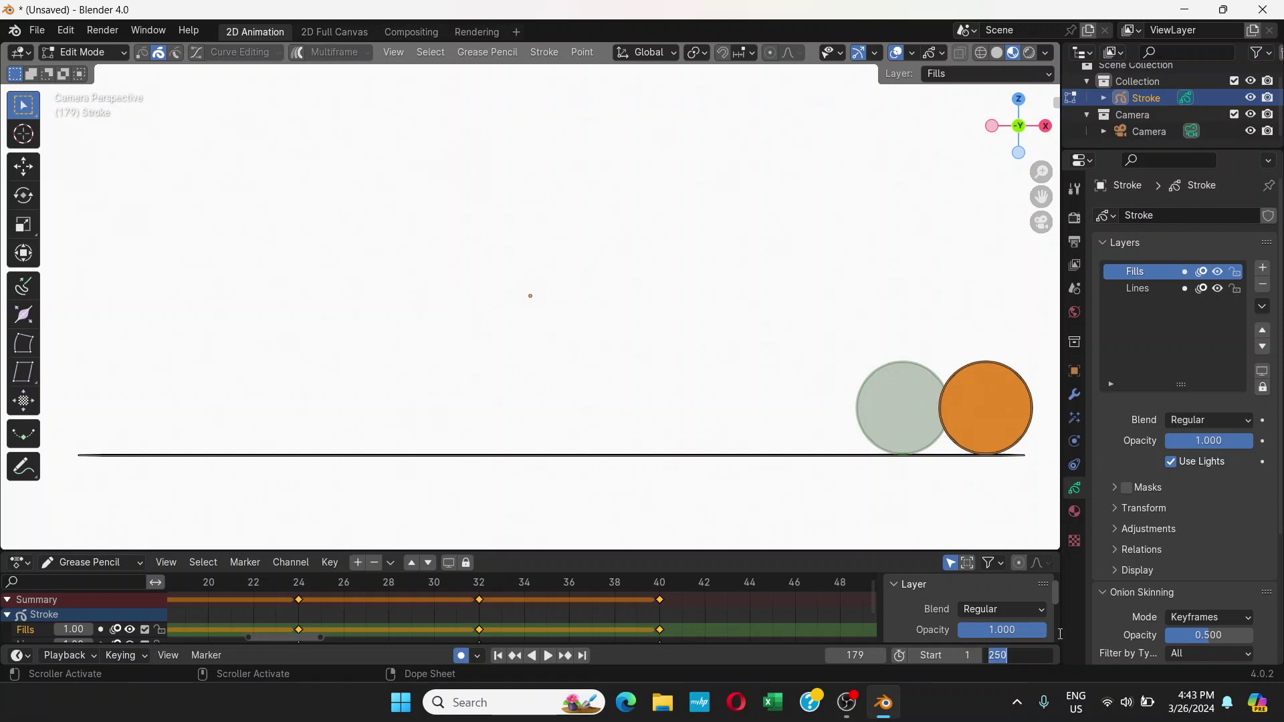
pyautogui.write('40')
pyautogui.press('Return')
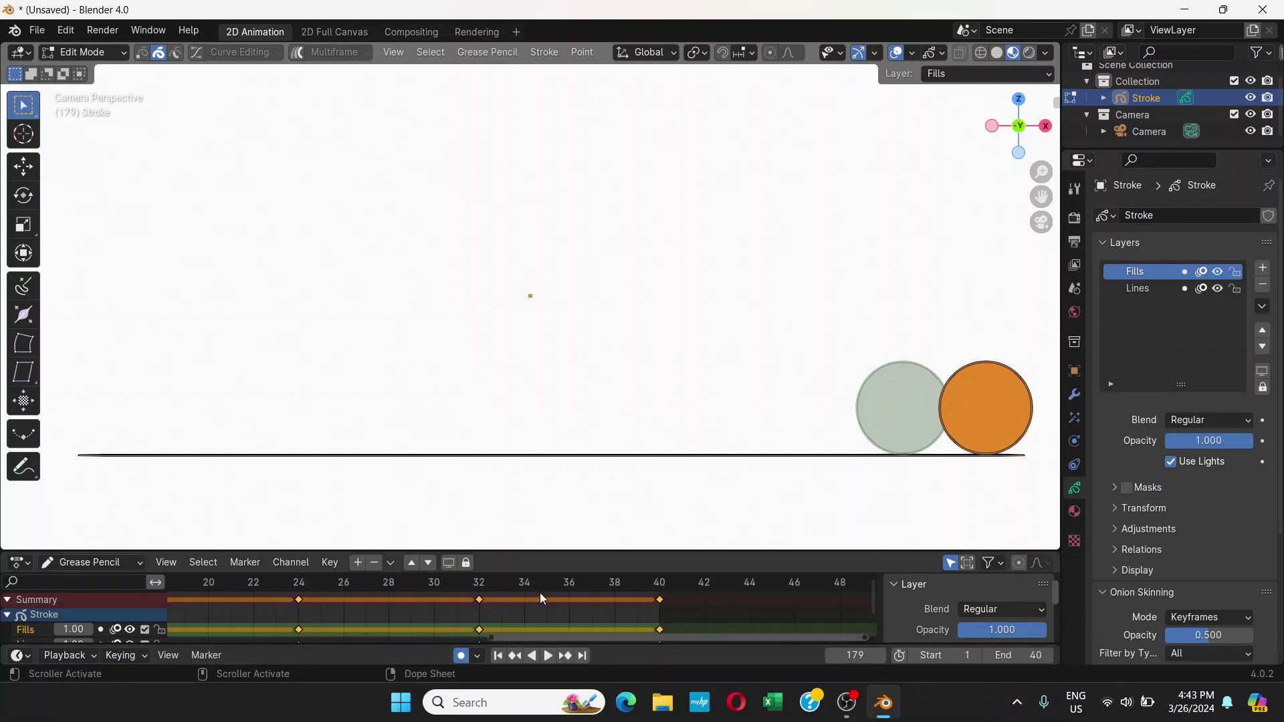
# Play back the shortened 1–40 animation and stop it to inspect the ball's poses
pyautogui.press('space')
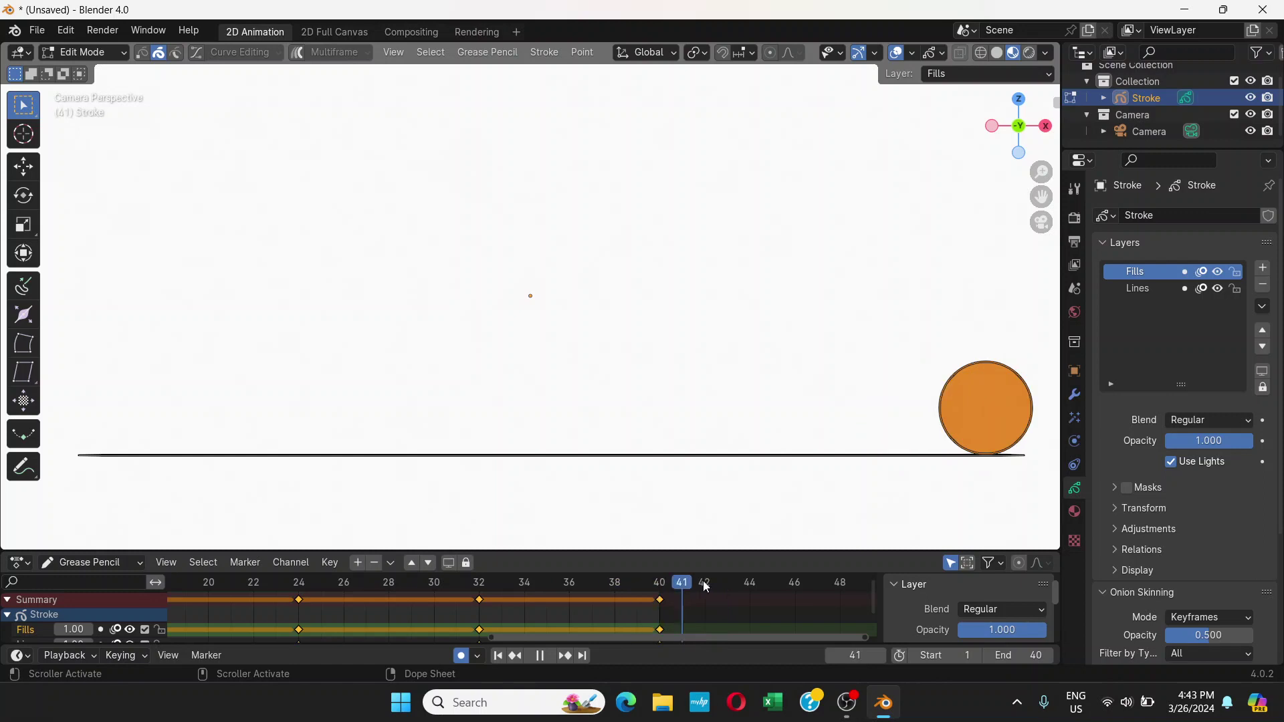
pyautogui.moveTo(706, 587); pyautogui.dragTo(659, 584)
pyautogui.press('space')
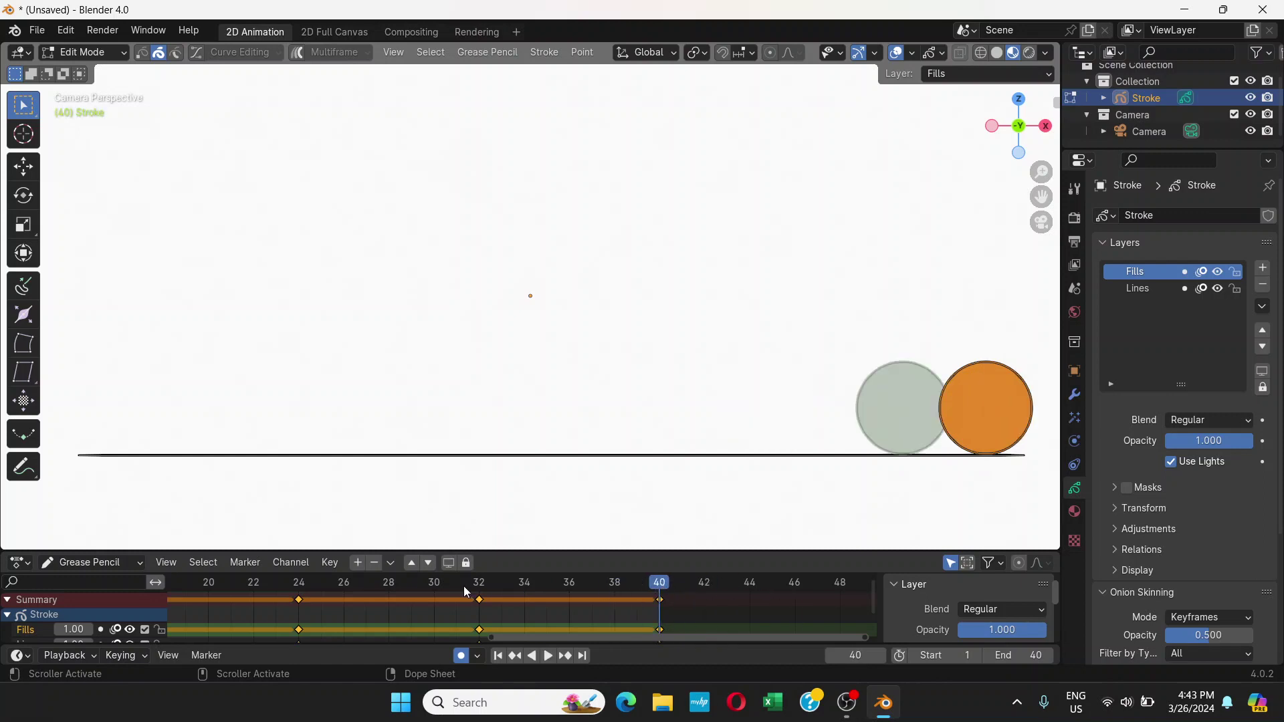
pyautogui.click(549, 657)
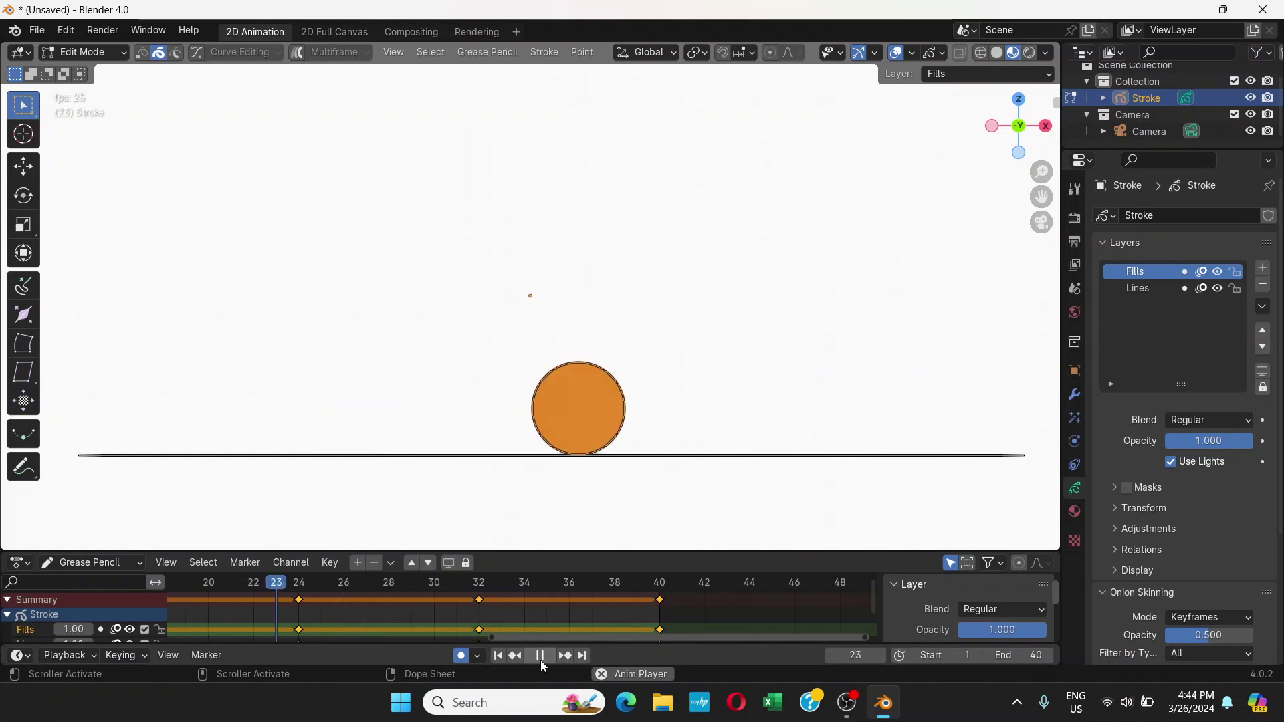
pyautogui.click(540, 656)
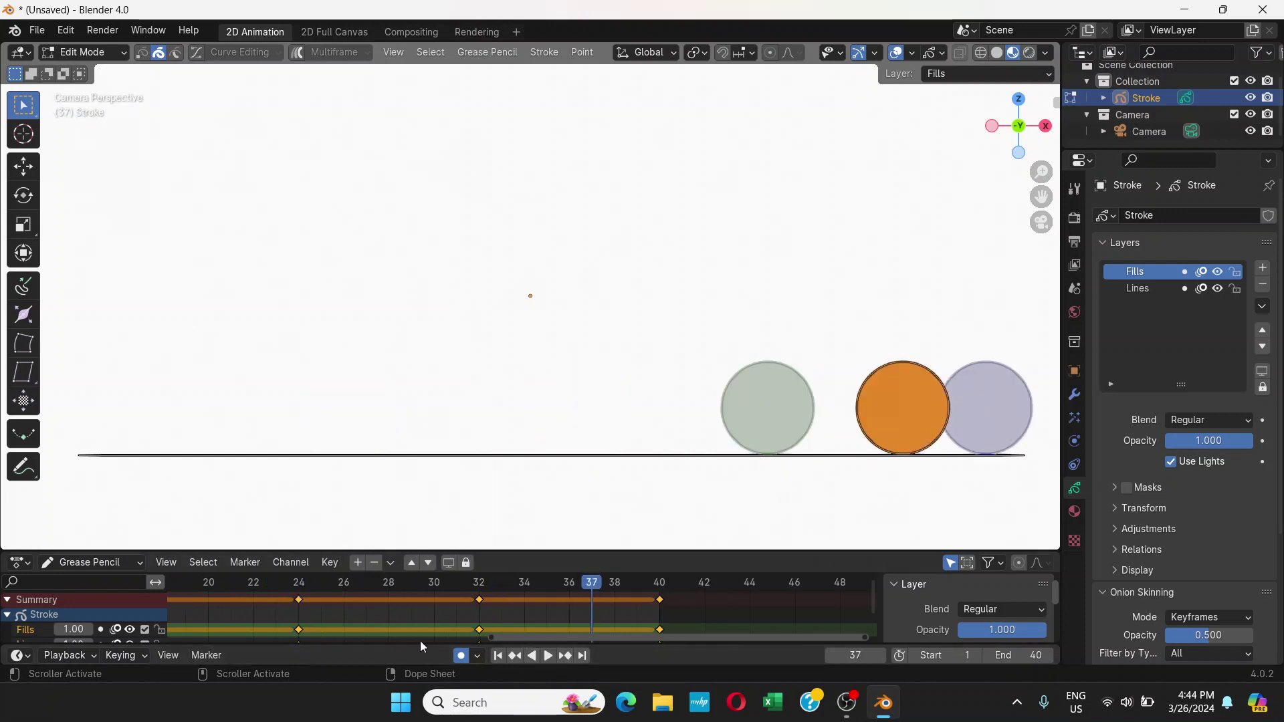
pyautogui.moveTo(507, 639); pyautogui.dragTo(165, 631)
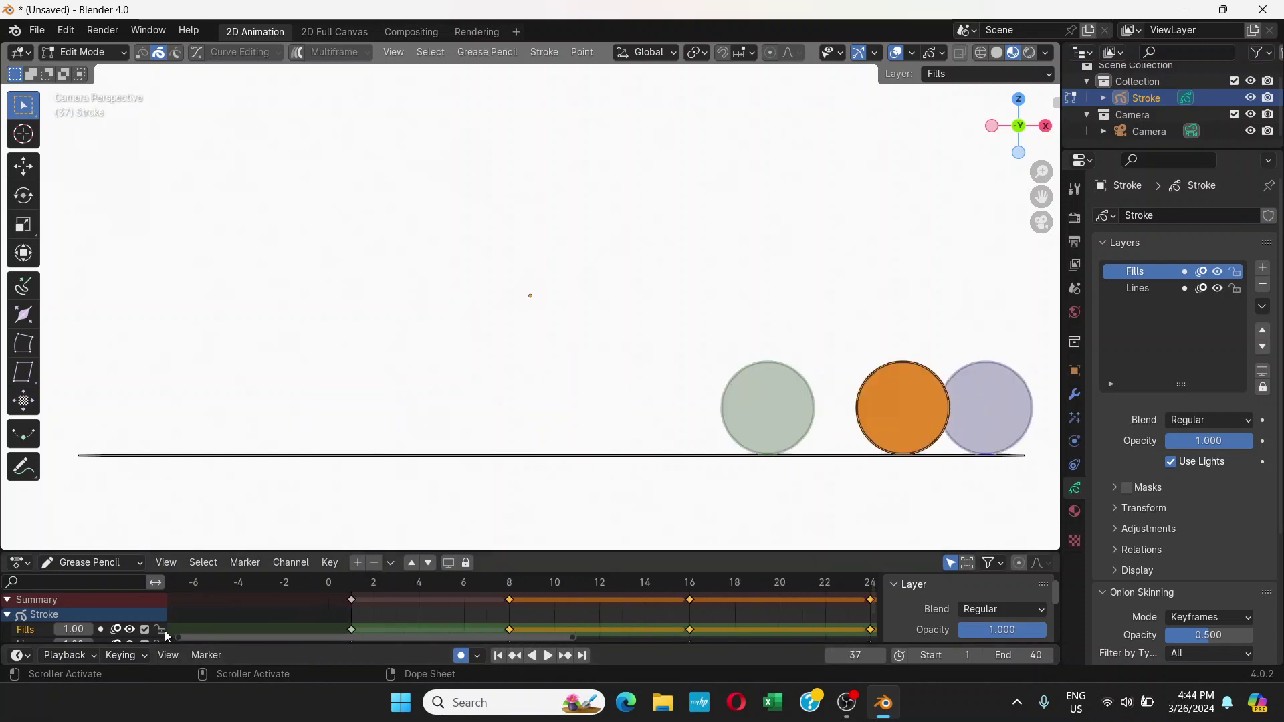
# Move the orange ball lower in its frame-4 in-between pose
pyautogui.click(351, 583)
pyautogui.press('space')
pyautogui.moveTo(356, 586)
pyautogui.mouseDown()
pyautogui.moveTo(510, 587)
pyautogui.moveTo(417, 576)
pyautogui.mouseUp()
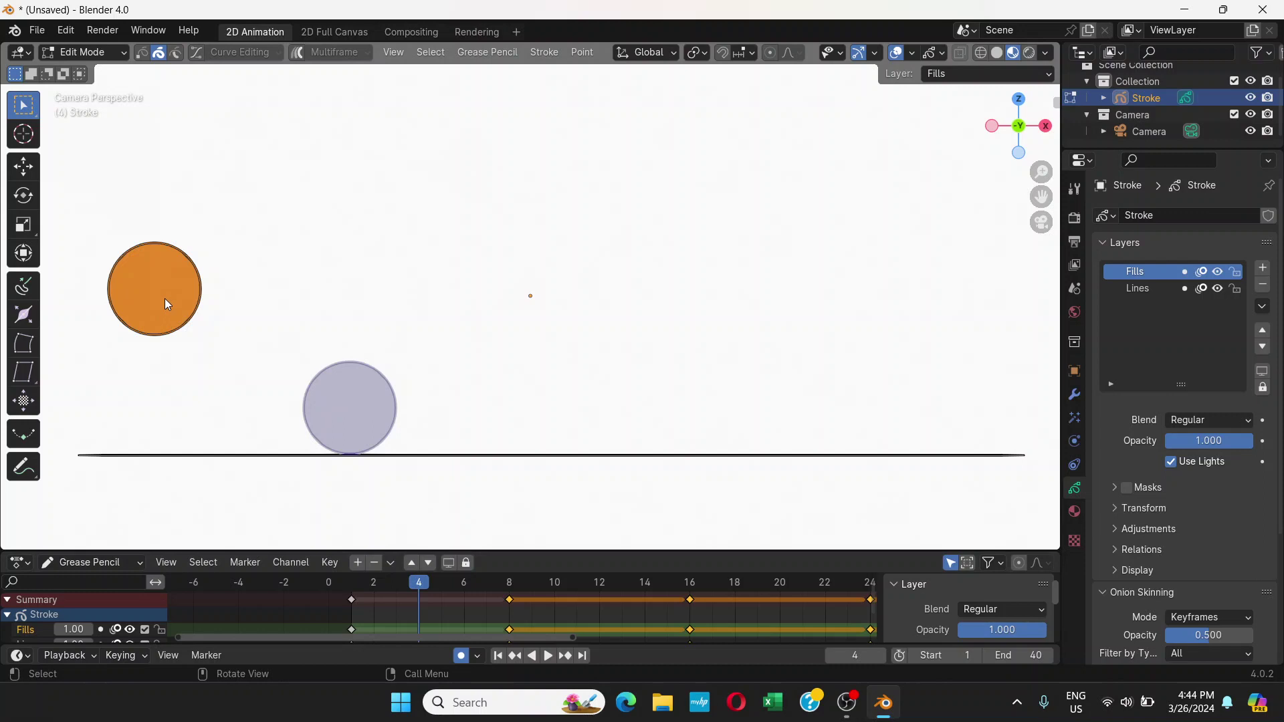
pyautogui.press('g')
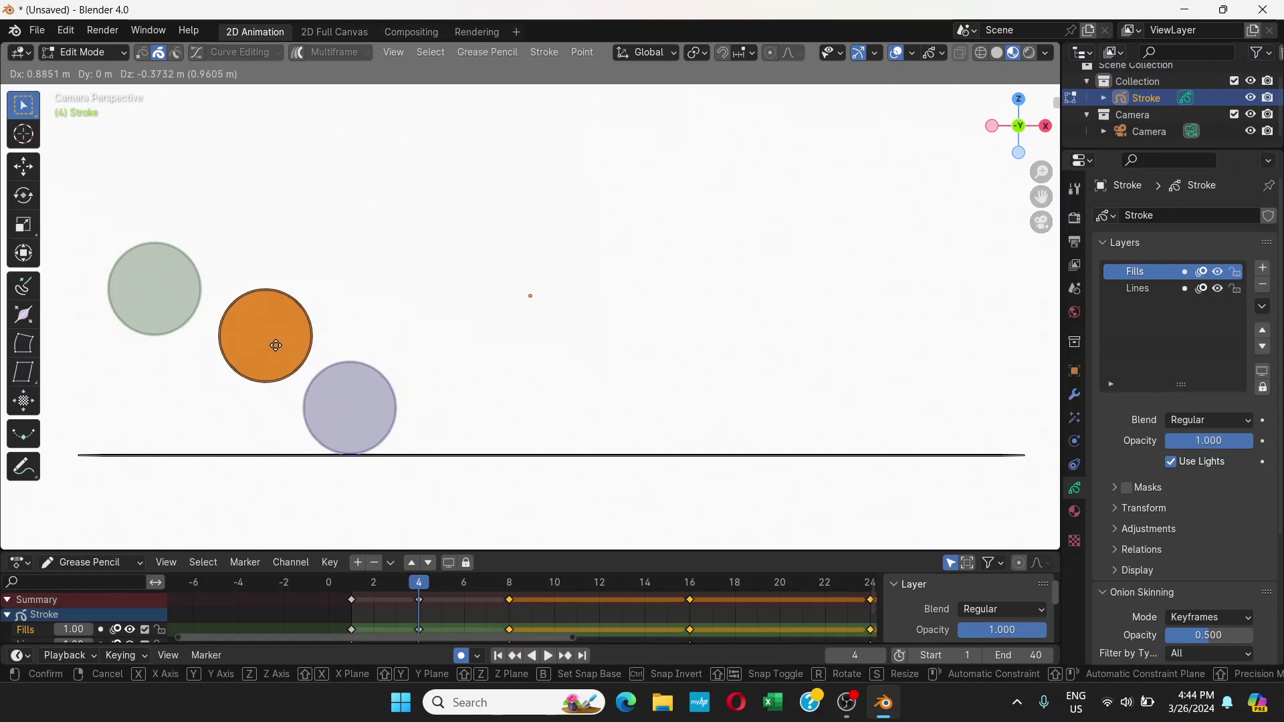
pyautogui.click(275, 345)
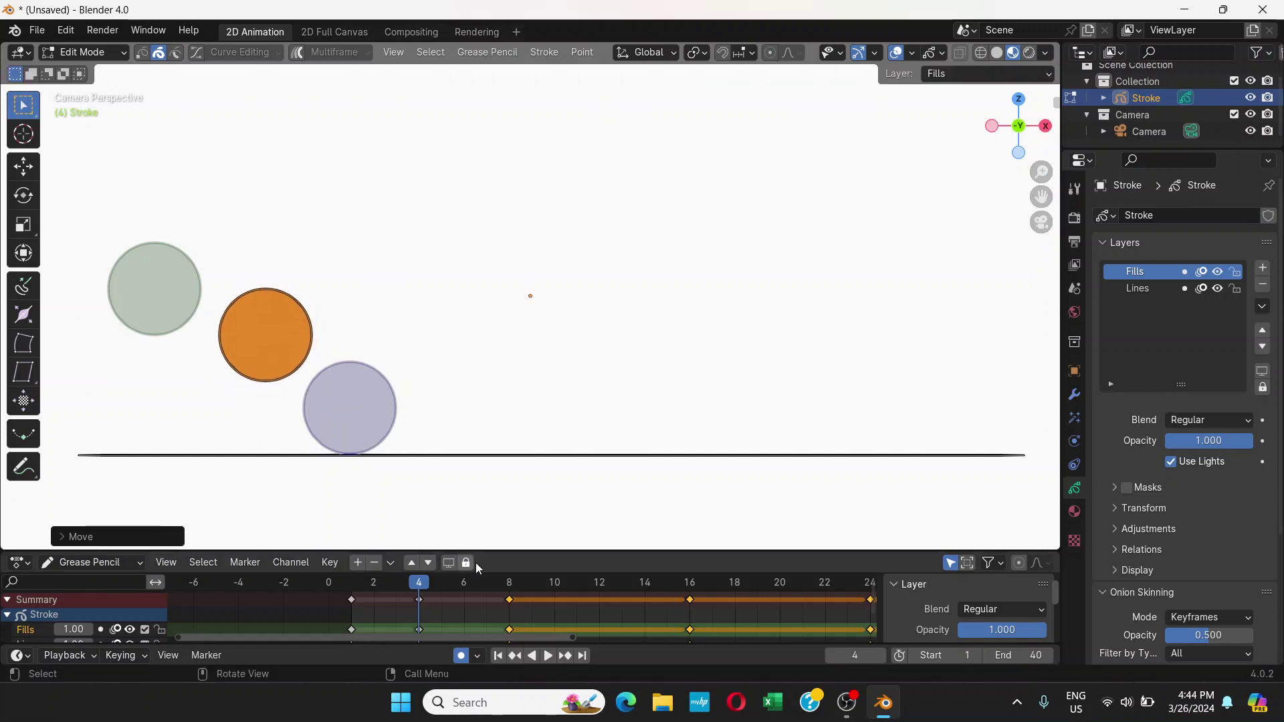
# Raise the ball above the ground line at frame 12
pyautogui.click(600, 590)
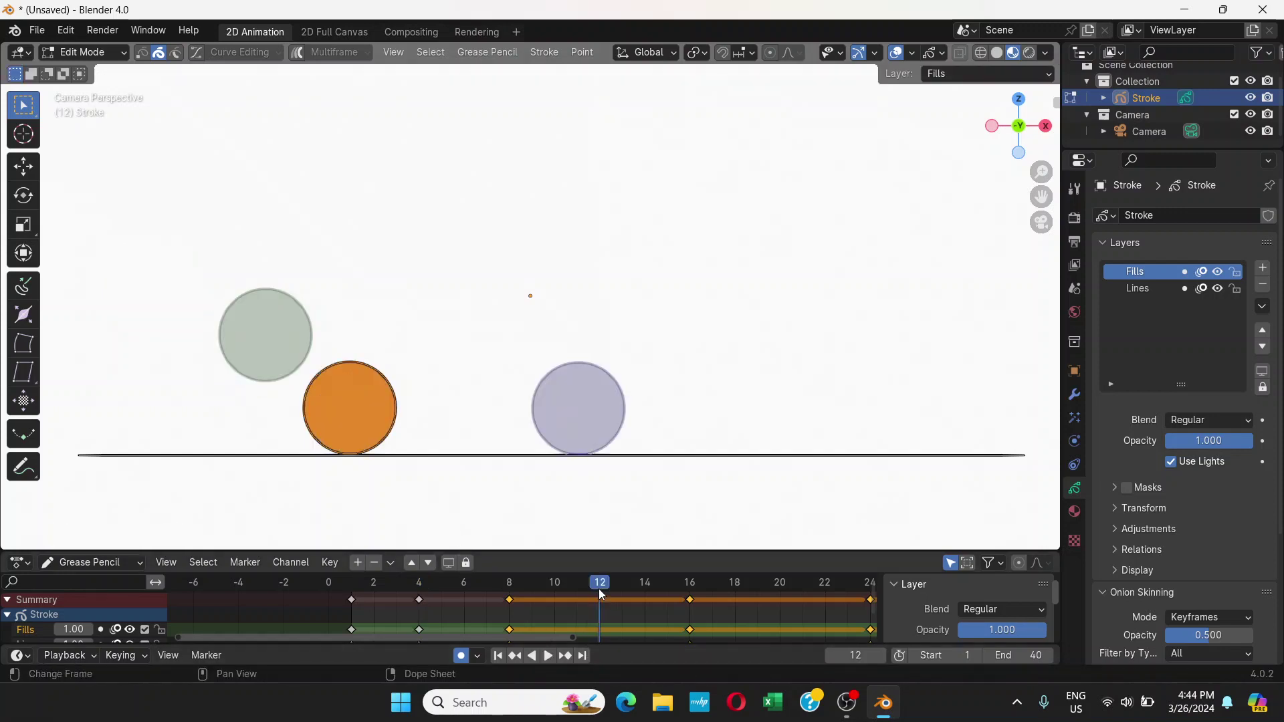
pyautogui.press('g')
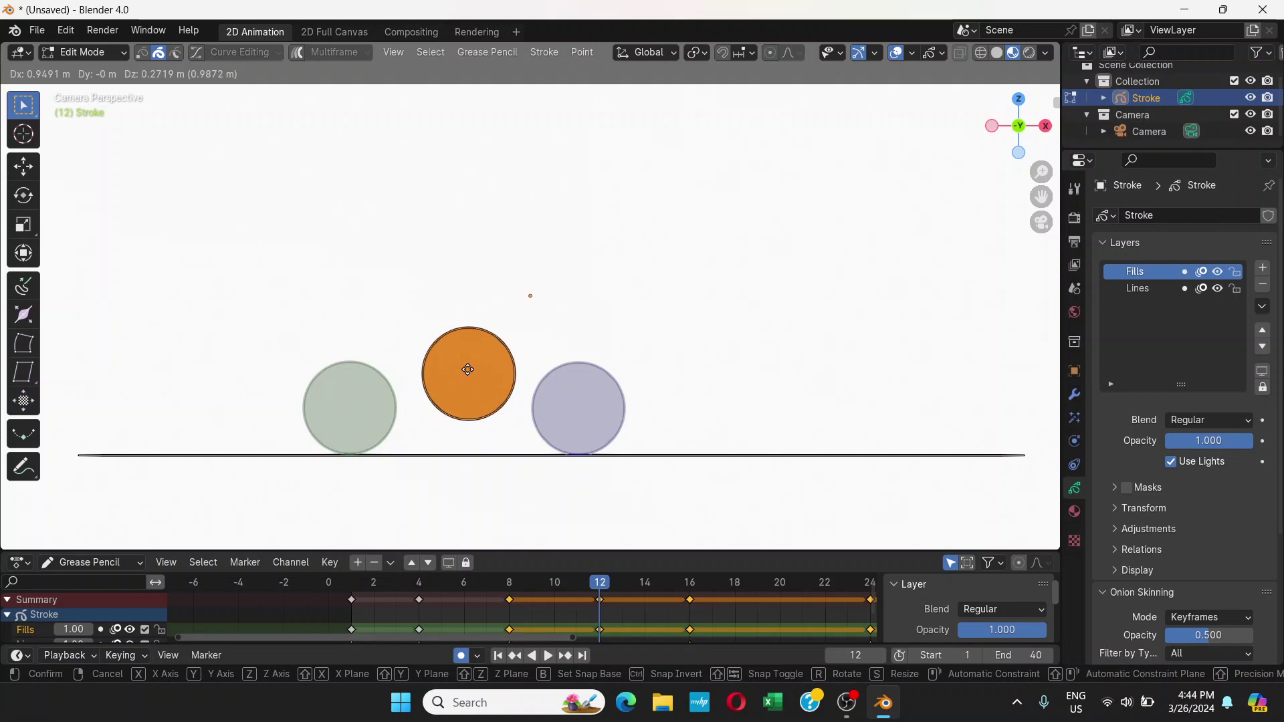
pyautogui.click(467, 369)
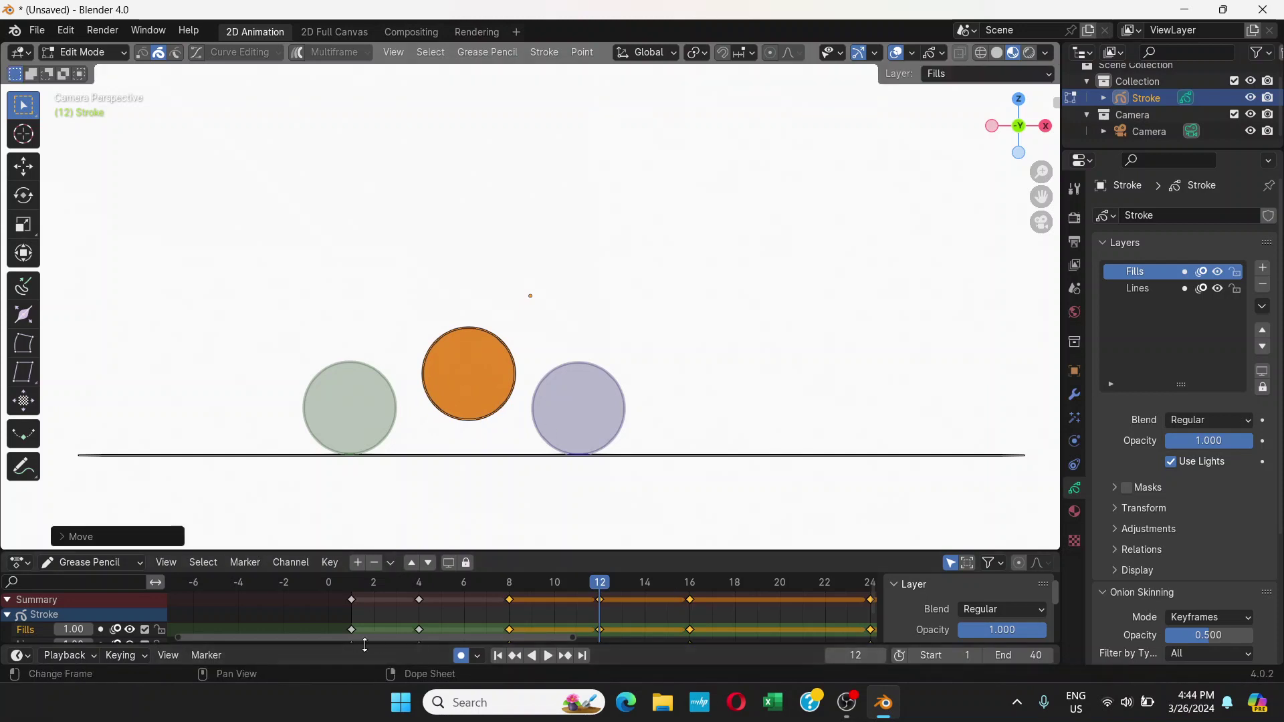
pyautogui.moveTo(354, 637); pyautogui.dragTo(497, 636)
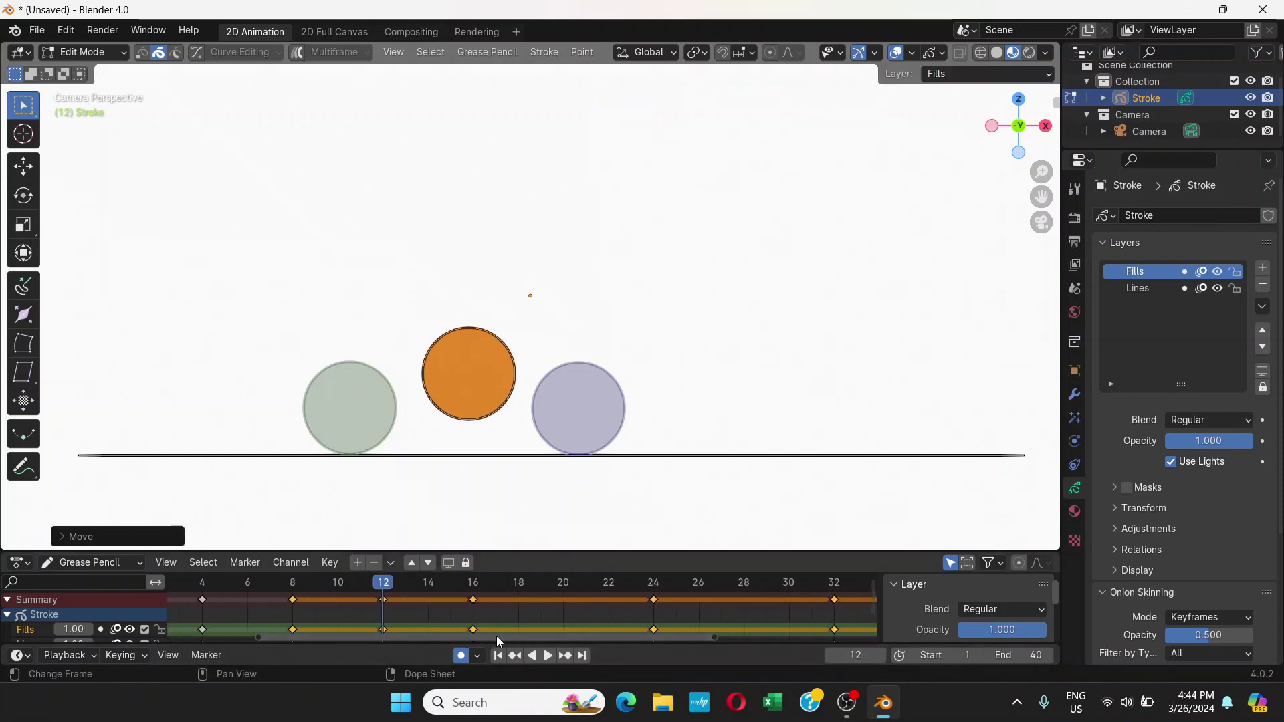
pyautogui.click(564, 583)
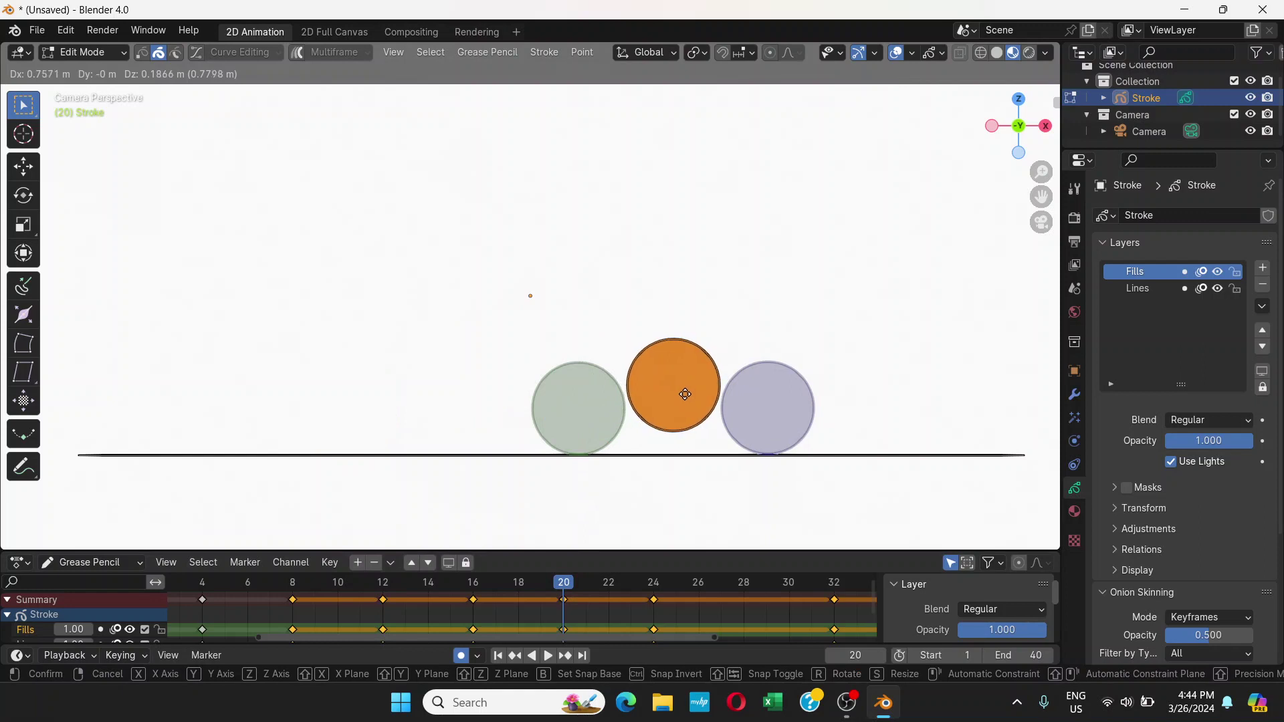
# Confirm the ball's frame-20 position and reposition it at frame 28
pyautogui.click(685, 393)
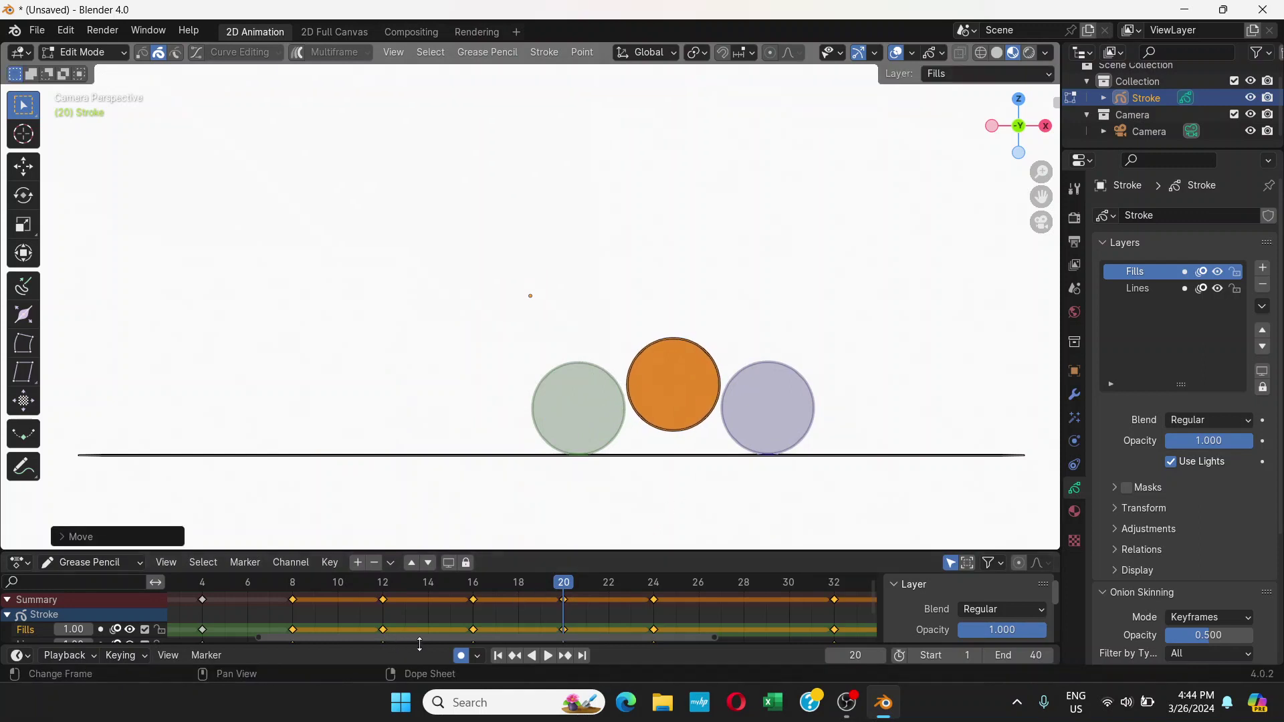
pyautogui.moveTo(575, 638); pyautogui.dragTo(722, 638)
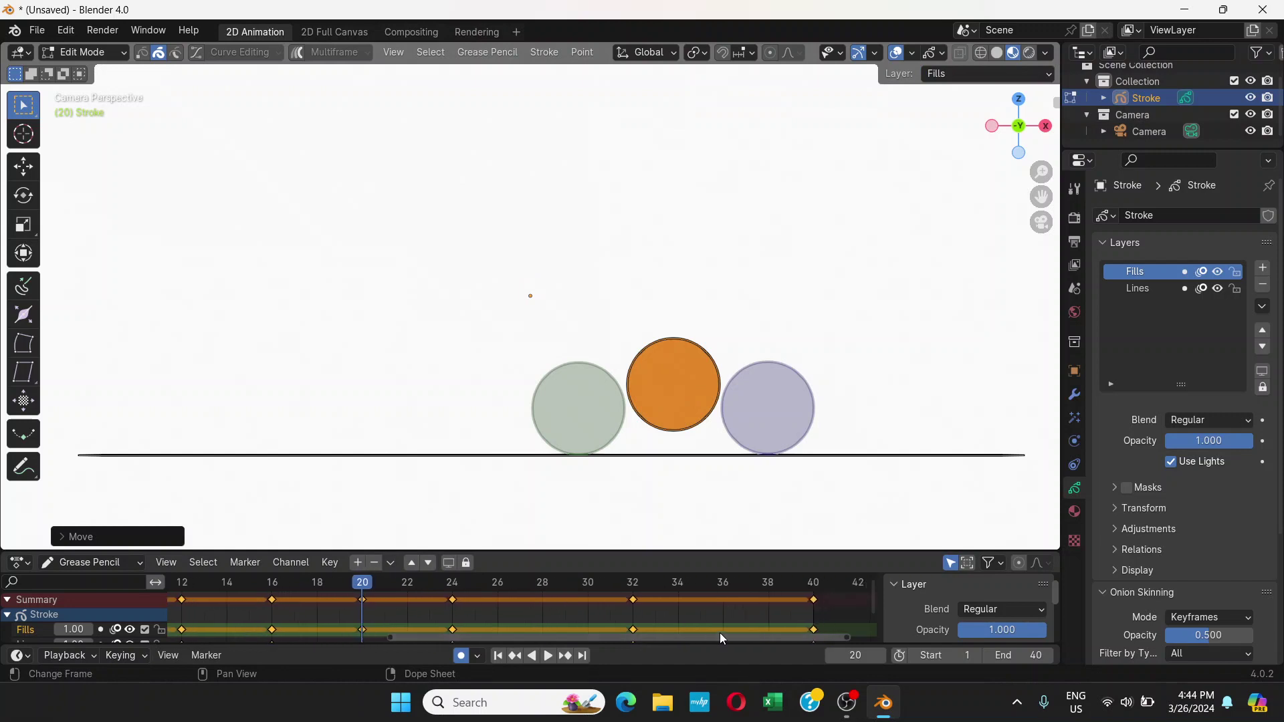
pyautogui.click(543, 589)
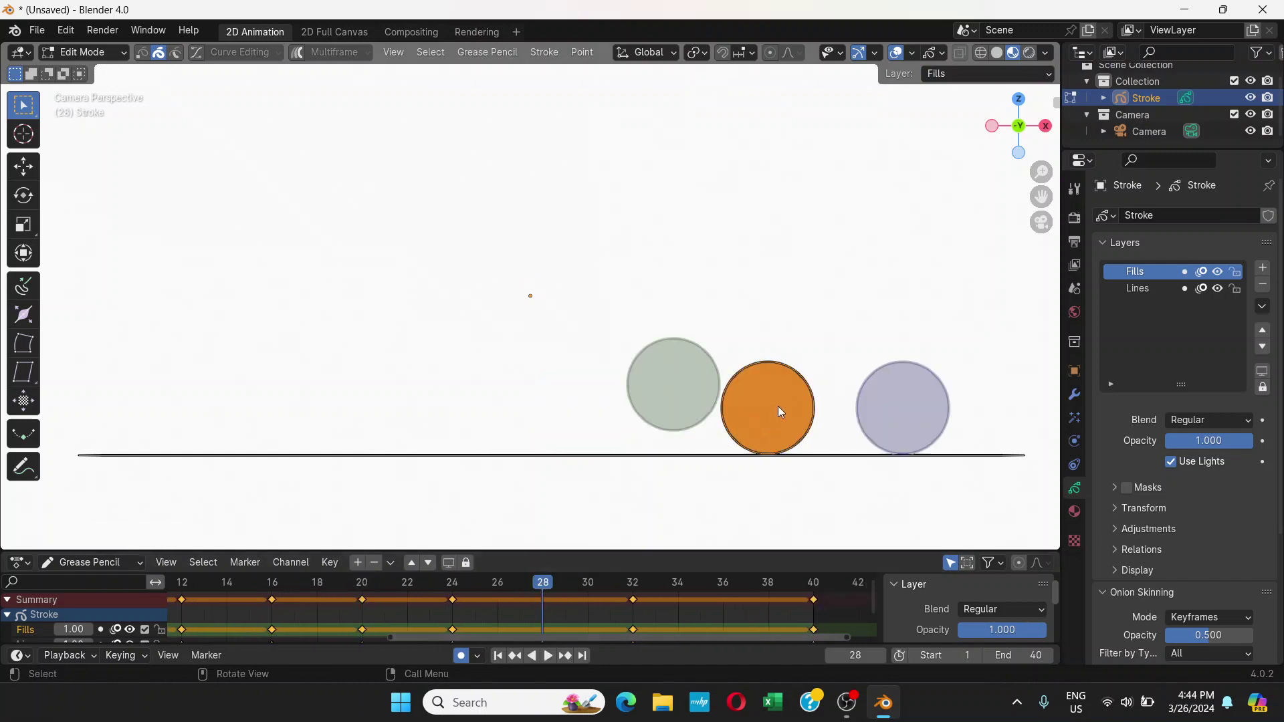
pyautogui.press('g')
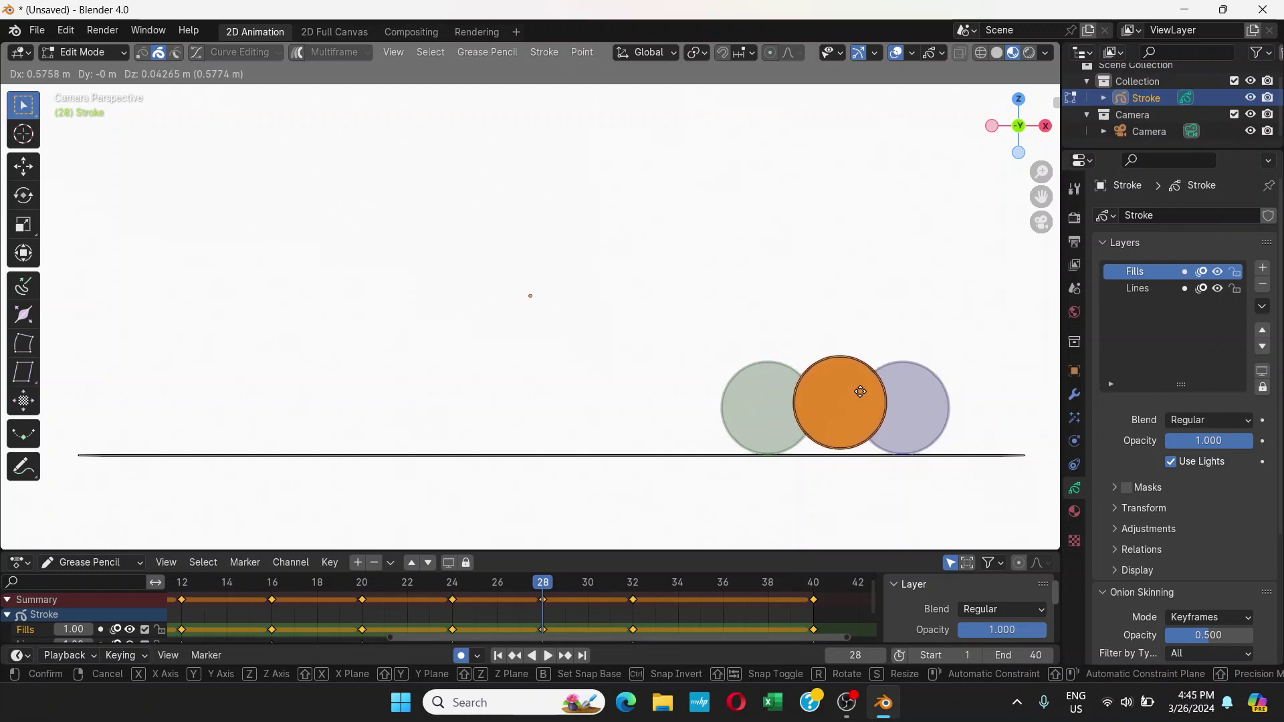
pyautogui.click(855, 398)
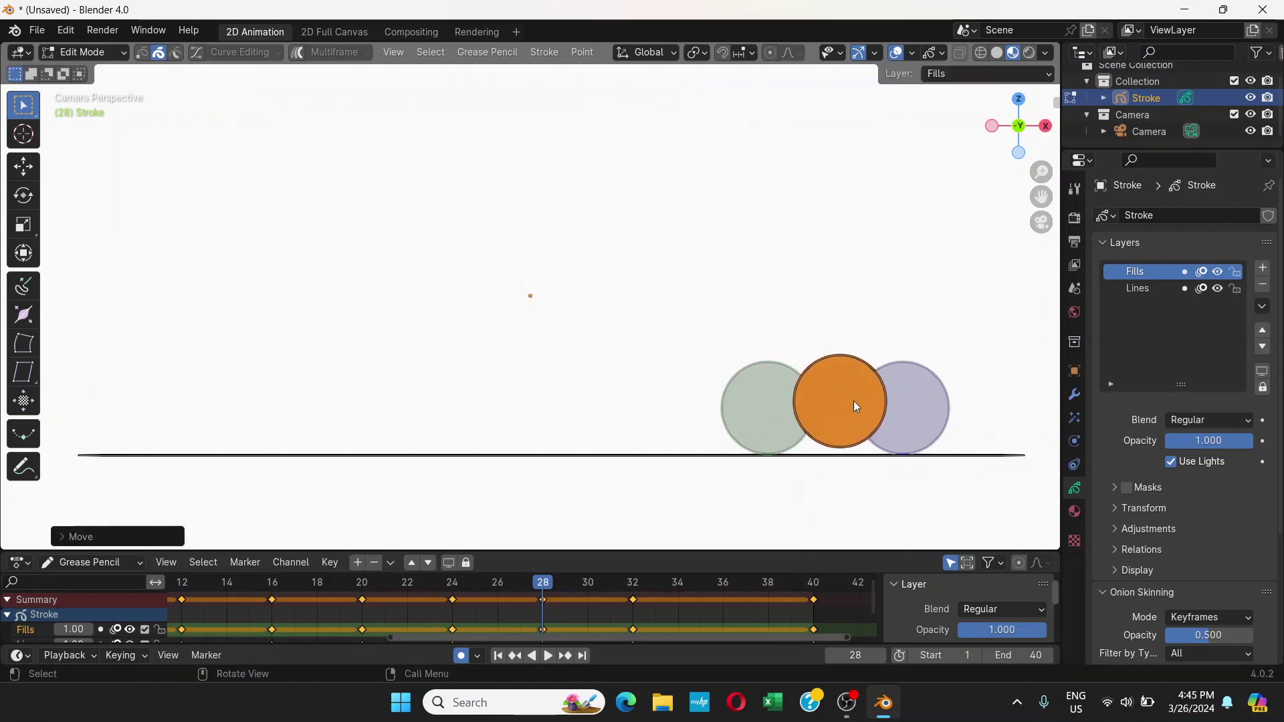
# Shift the ball right at frame 36 and check the final pose at frame 40
pyautogui.click(723, 583)
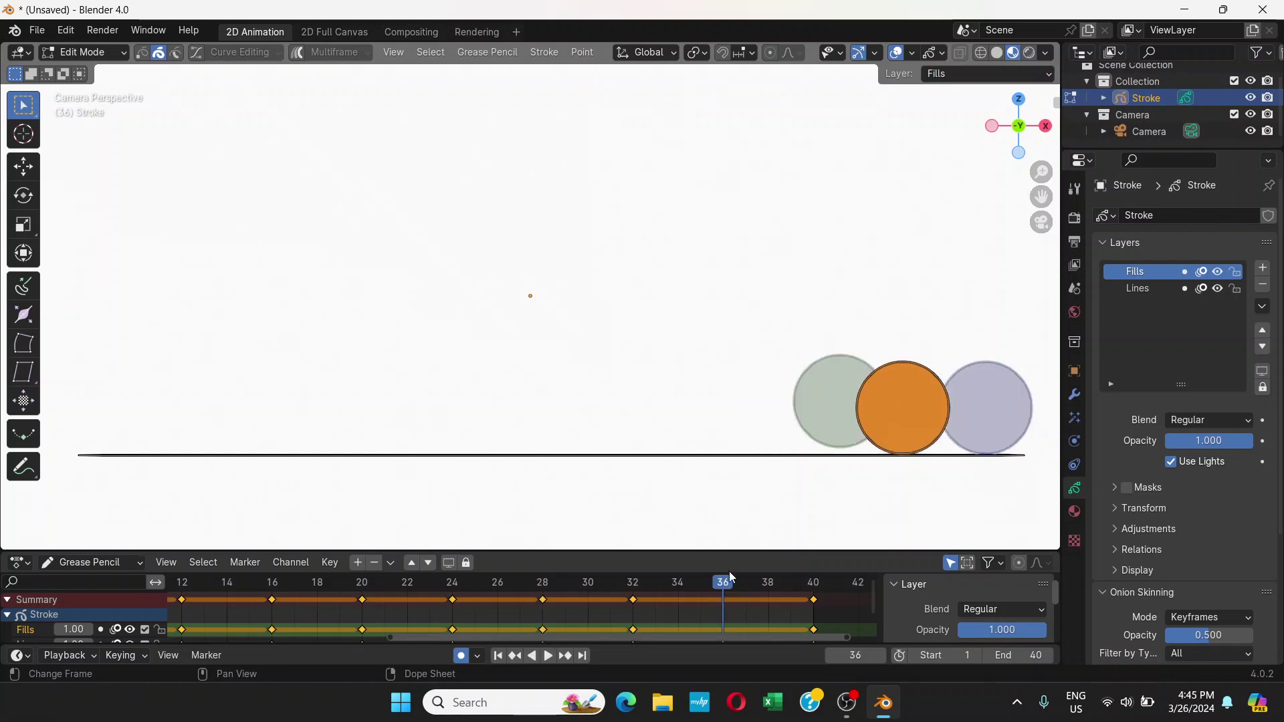
pyautogui.press('g')
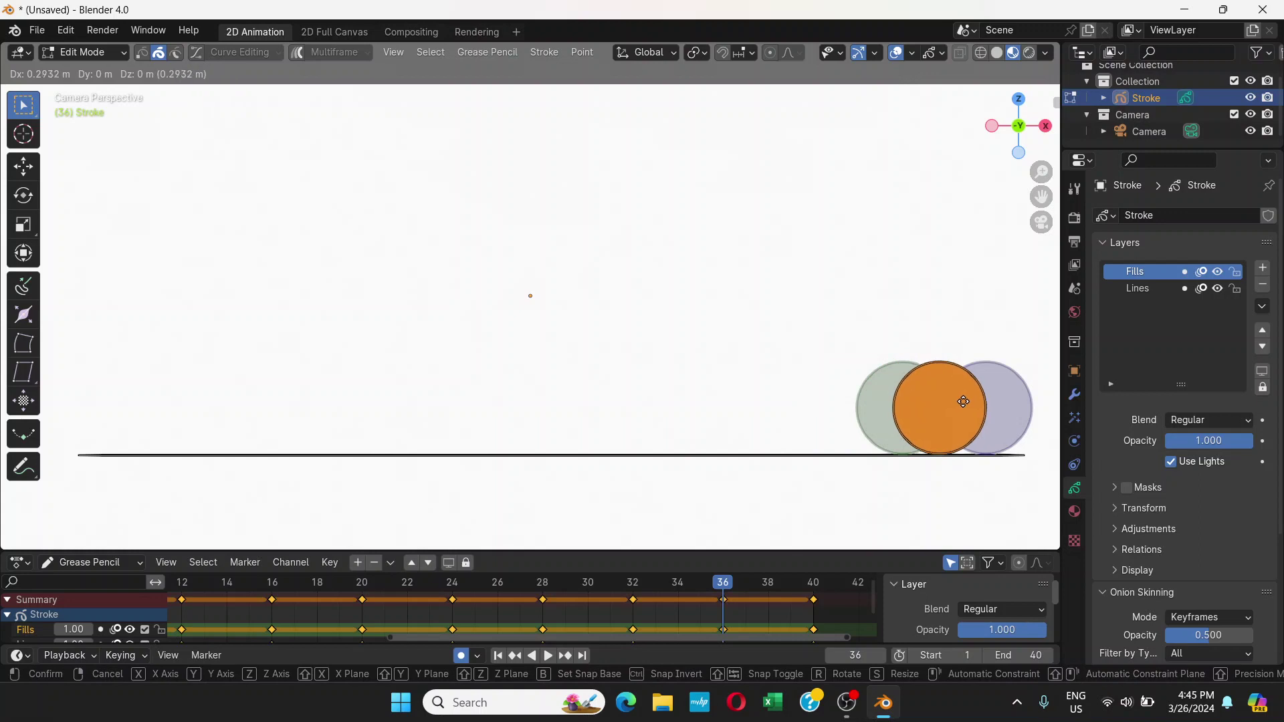
pyautogui.click(970, 401)
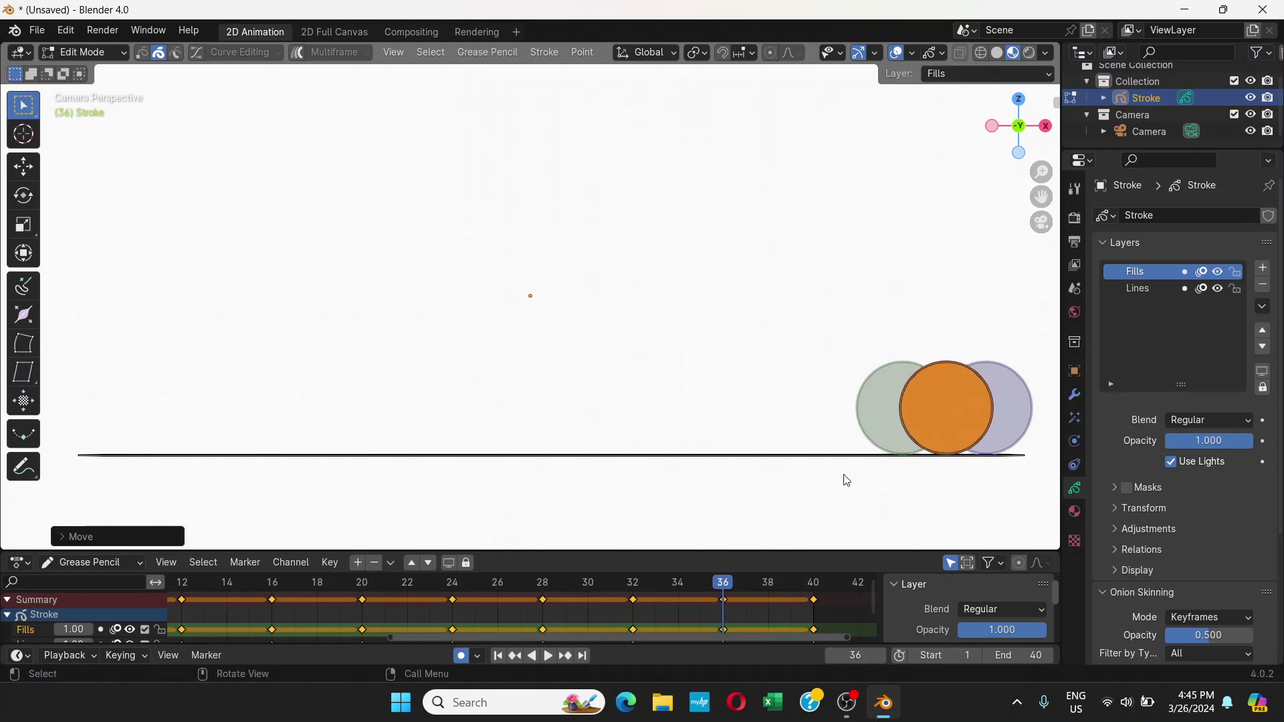
pyautogui.moveTo(769, 579); pyautogui.dragTo(813, 579)
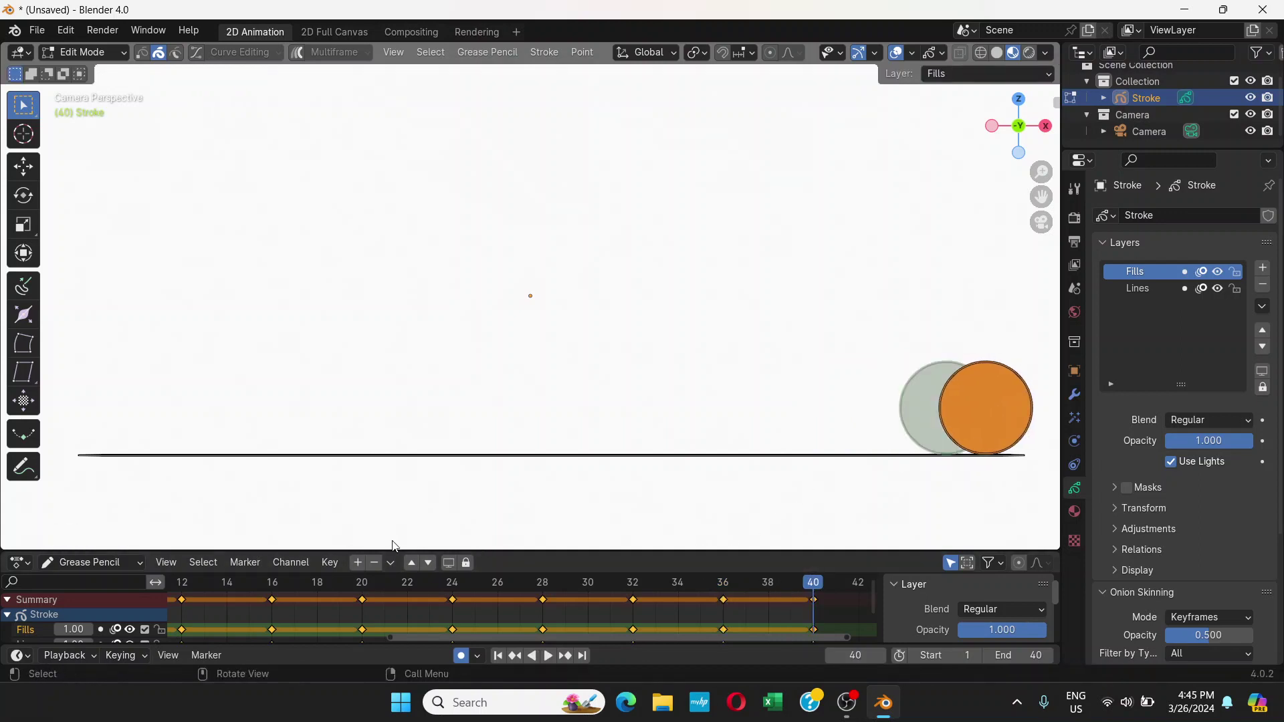
pyautogui.click(540, 656)
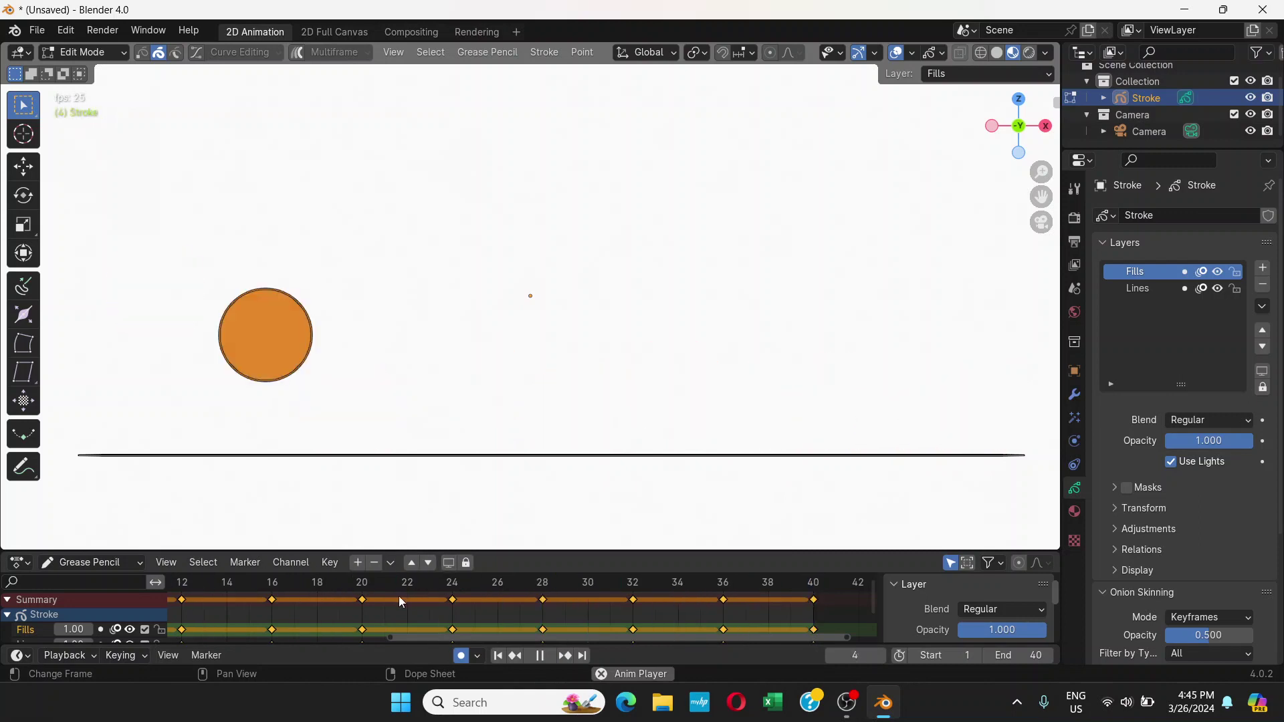
pyautogui.click(540, 655)
pyautogui.press('Down')
pyautogui.press('Down')
pyautogui.press('Down')
pyautogui.press('Down')
pyautogui.press('Down')
pyautogui.press('Down')
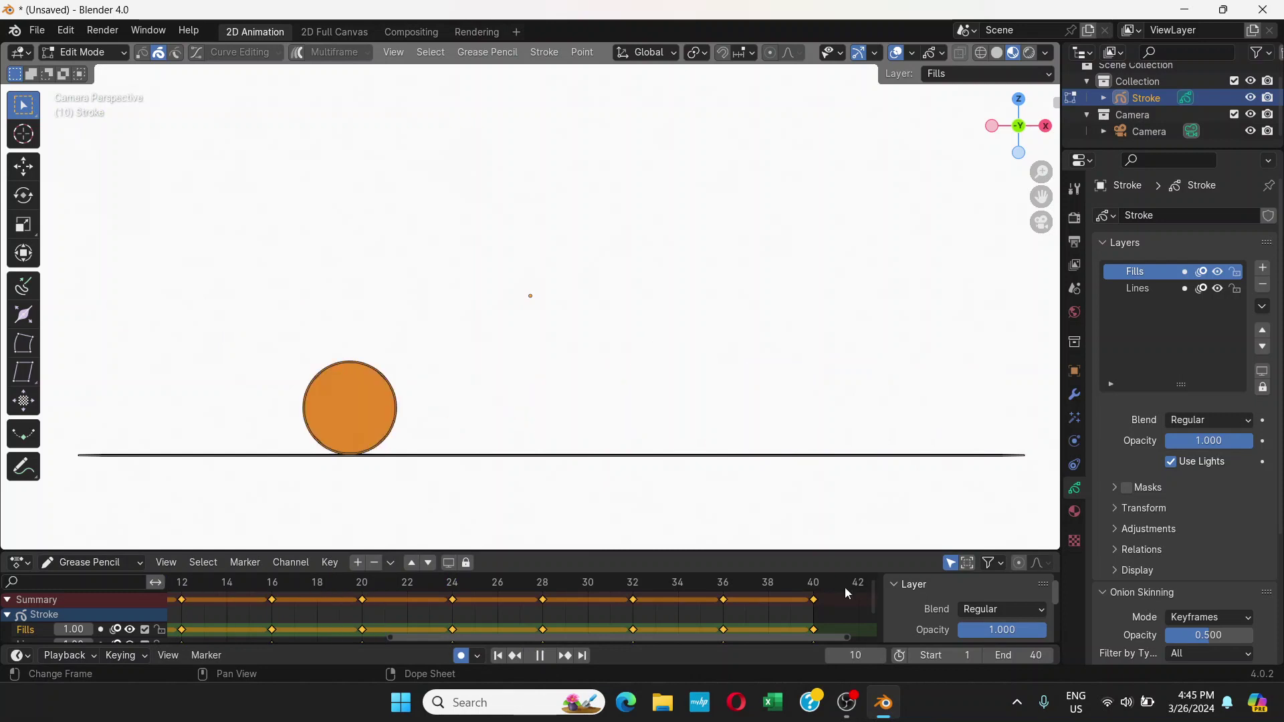
pyautogui.click(498, 656)
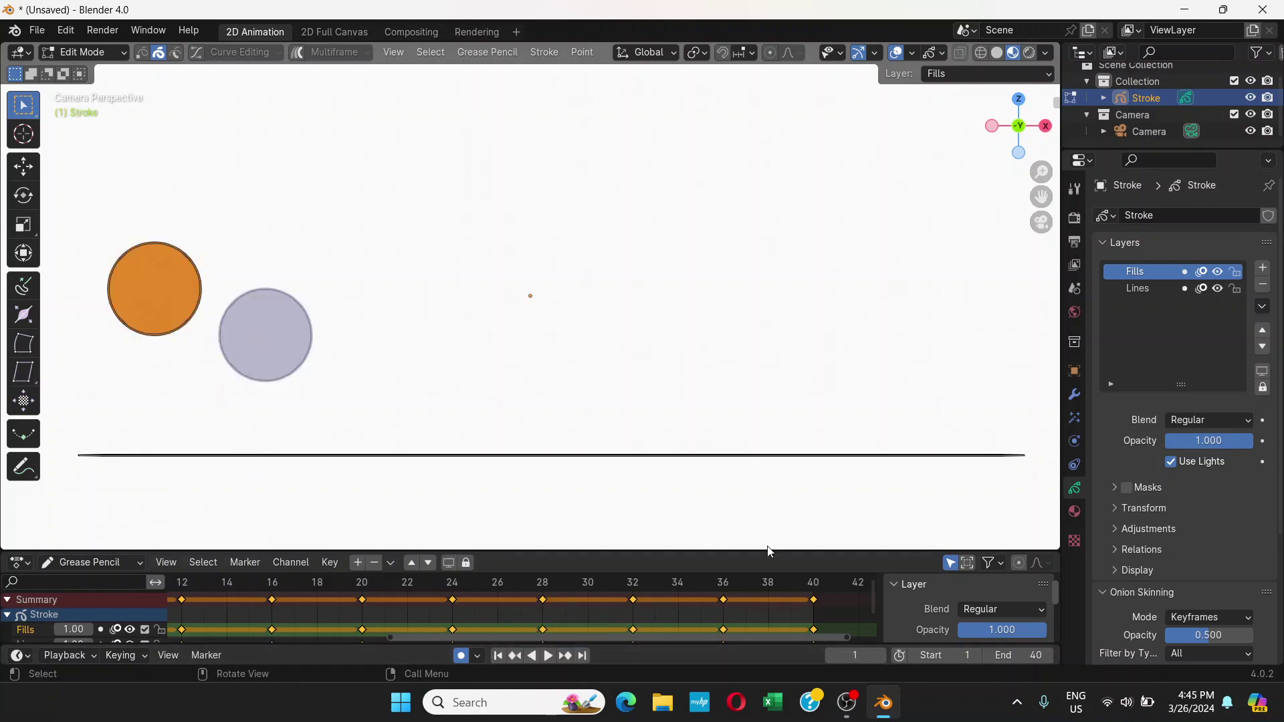
pyautogui.press('space')
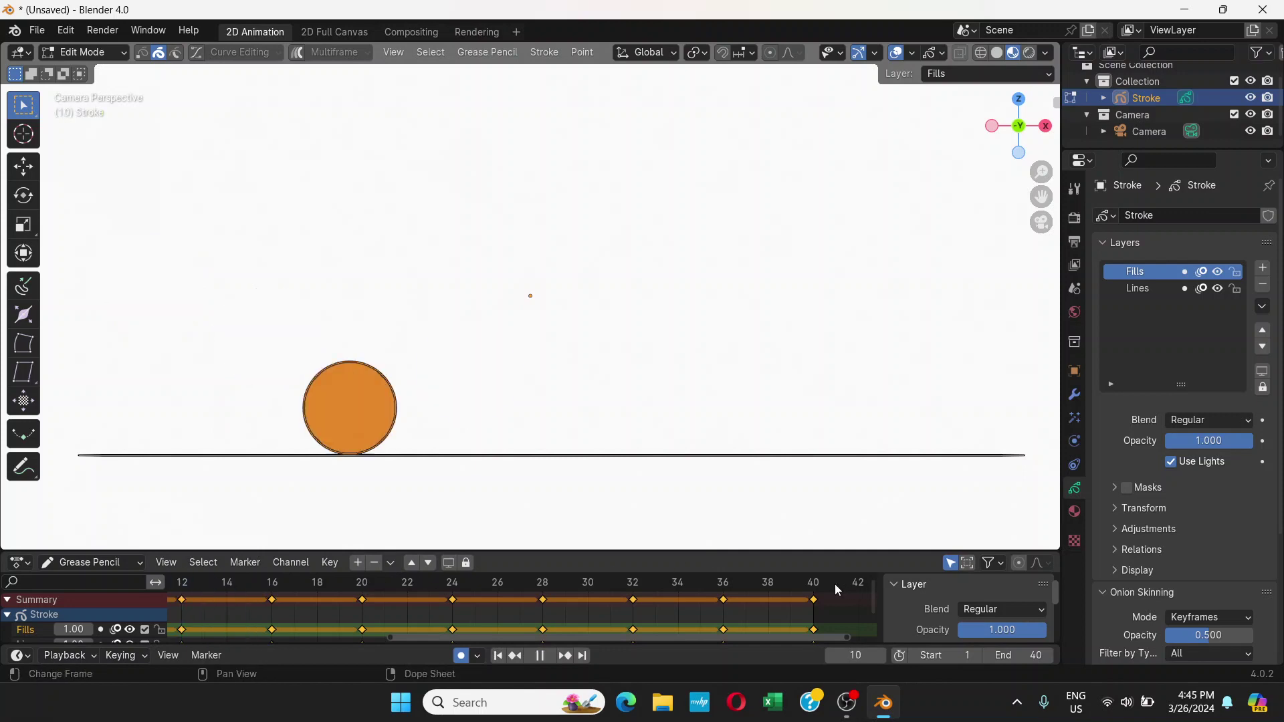
pyautogui.press('space')
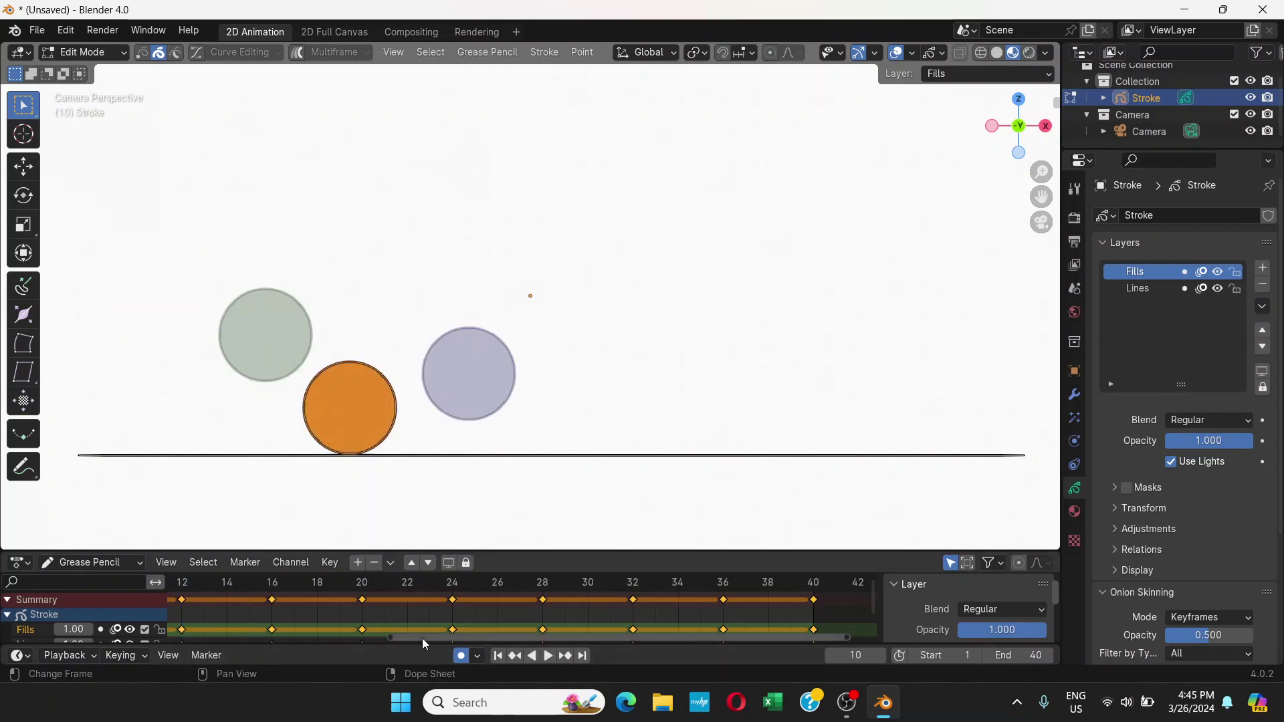
pyautogui.moveTo(423, 638); pyautogui.dragTo(214, 639)
pyautogui.click(250, 581)
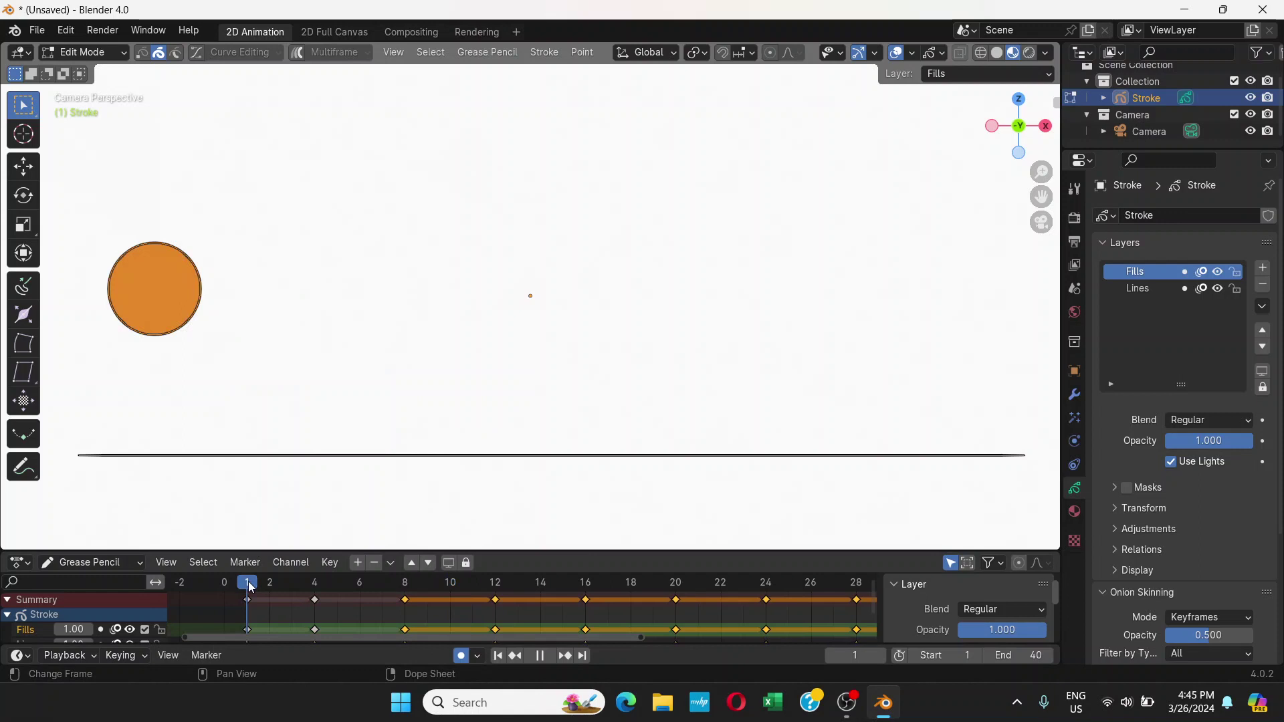
pyautogui.click(547, 656)
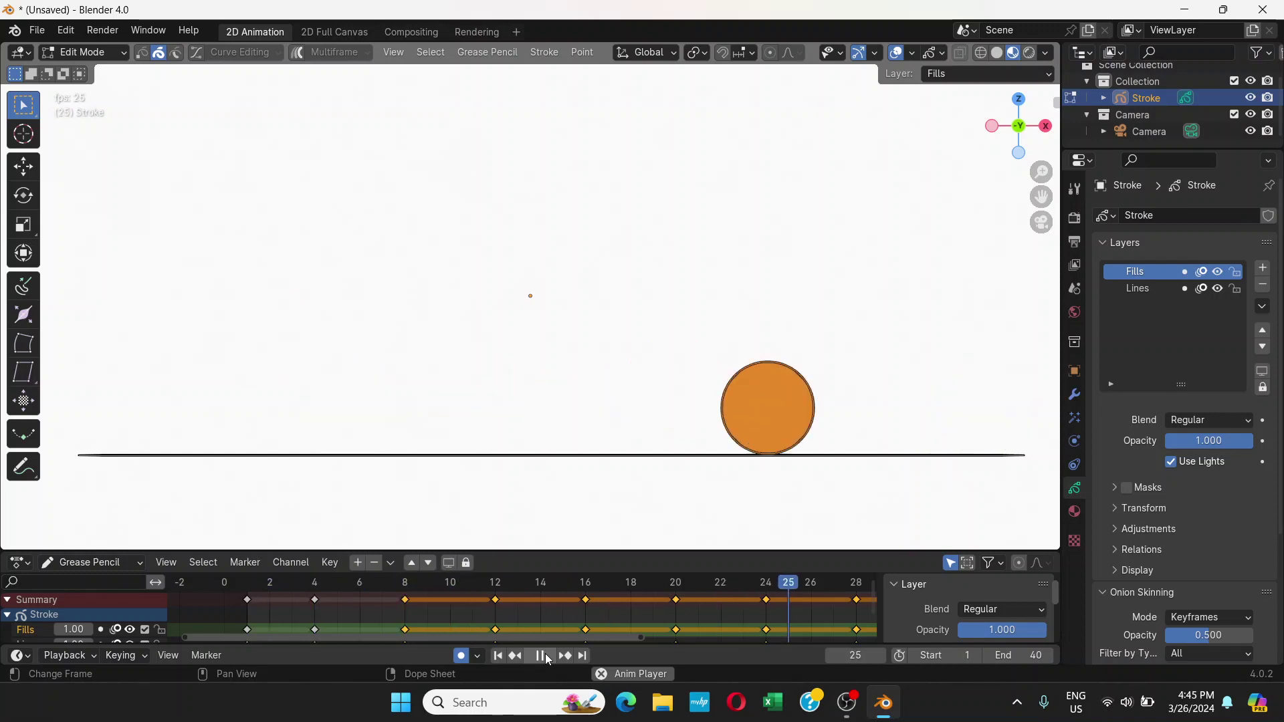
pyautogui.click(544, 653)
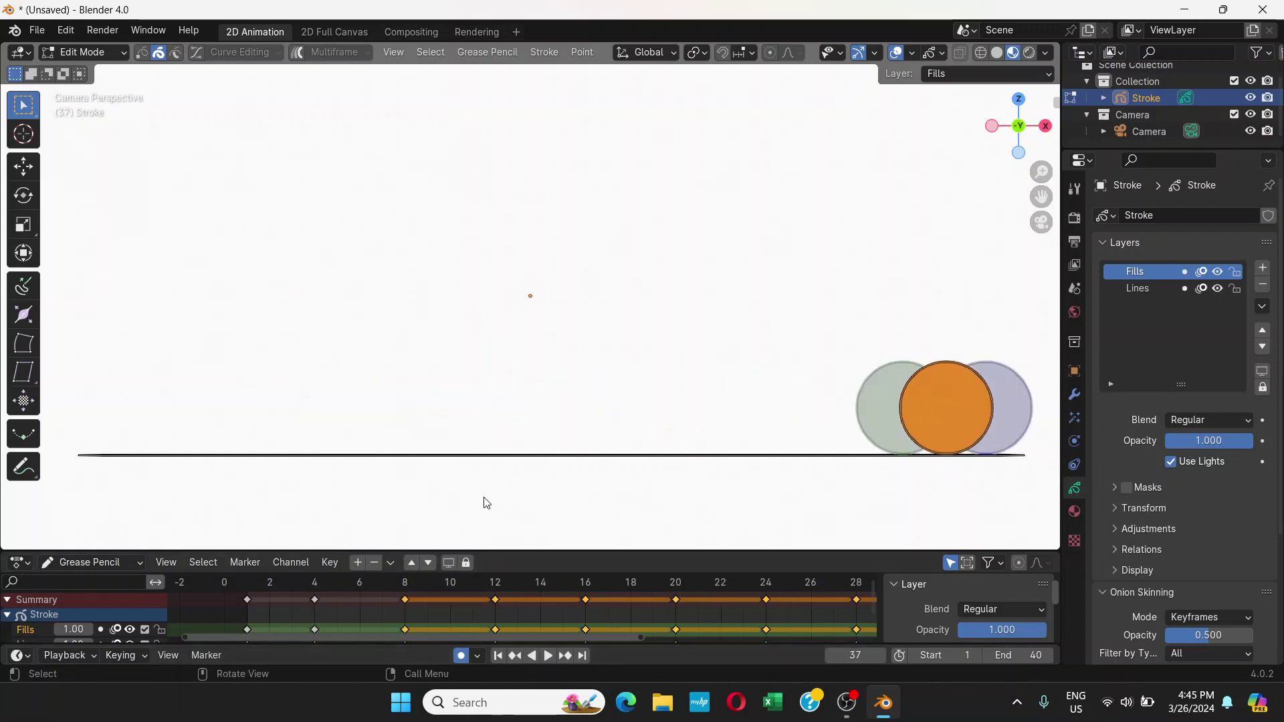
pyautogui.click(279, 584)
pyautogui.press('space')
pyautogui.moveTo(286, 585); pyautogui.dragTo(406, 589)
pyautogui.click(315, 586)
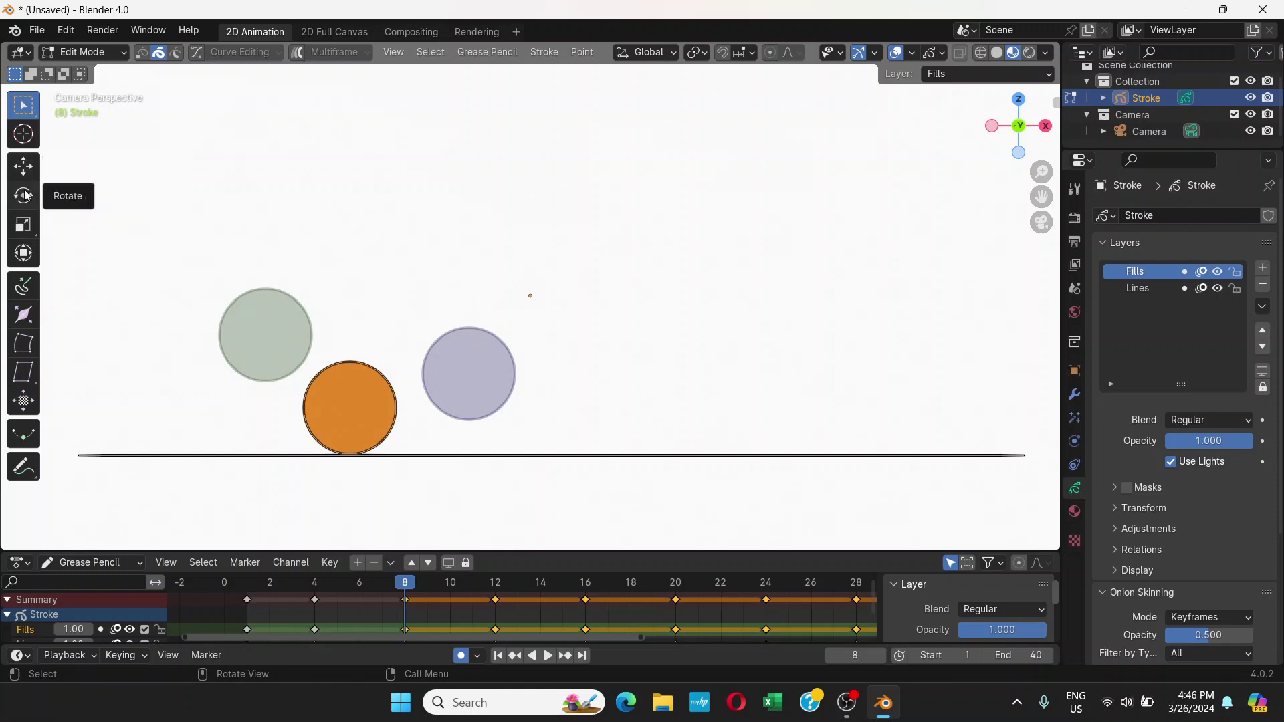
# At frame 8, scale the ball down on Z with the Transform gizmo and lower it onto the line
pyautogui.click(22, 252)
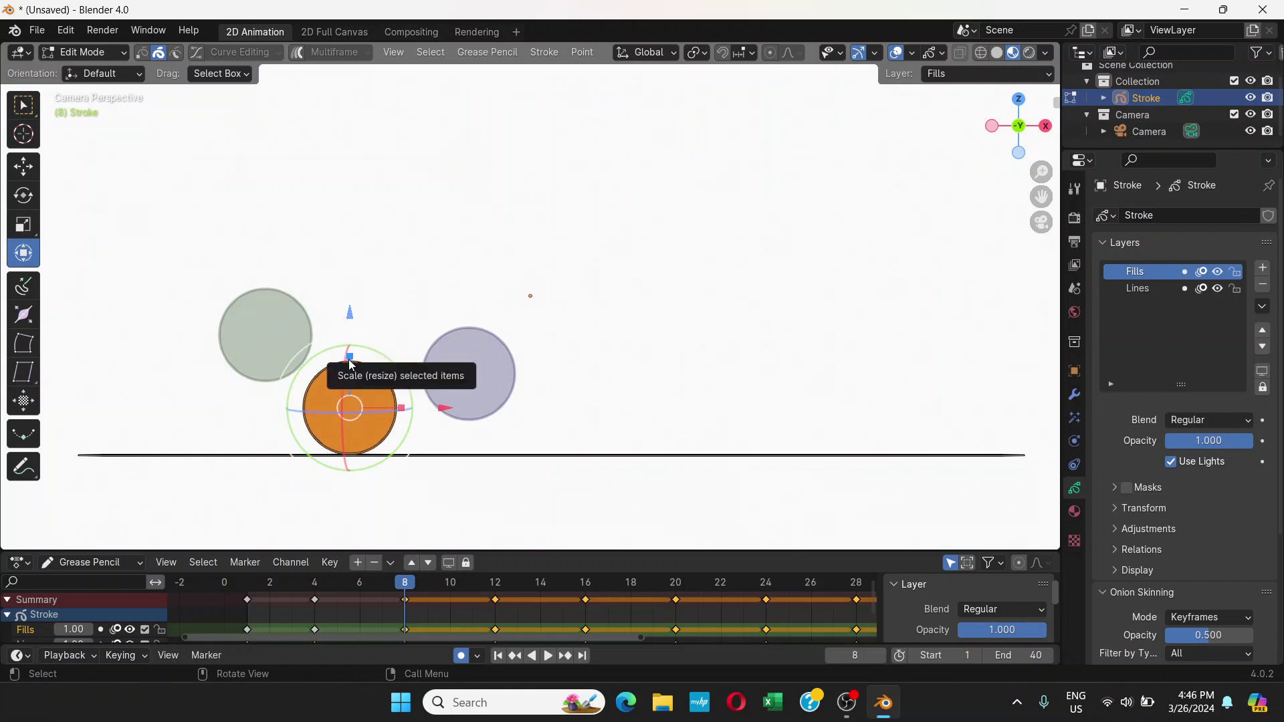
pyautogui.moveTo(350, 363); pyautogui.dragTo(349, 366)
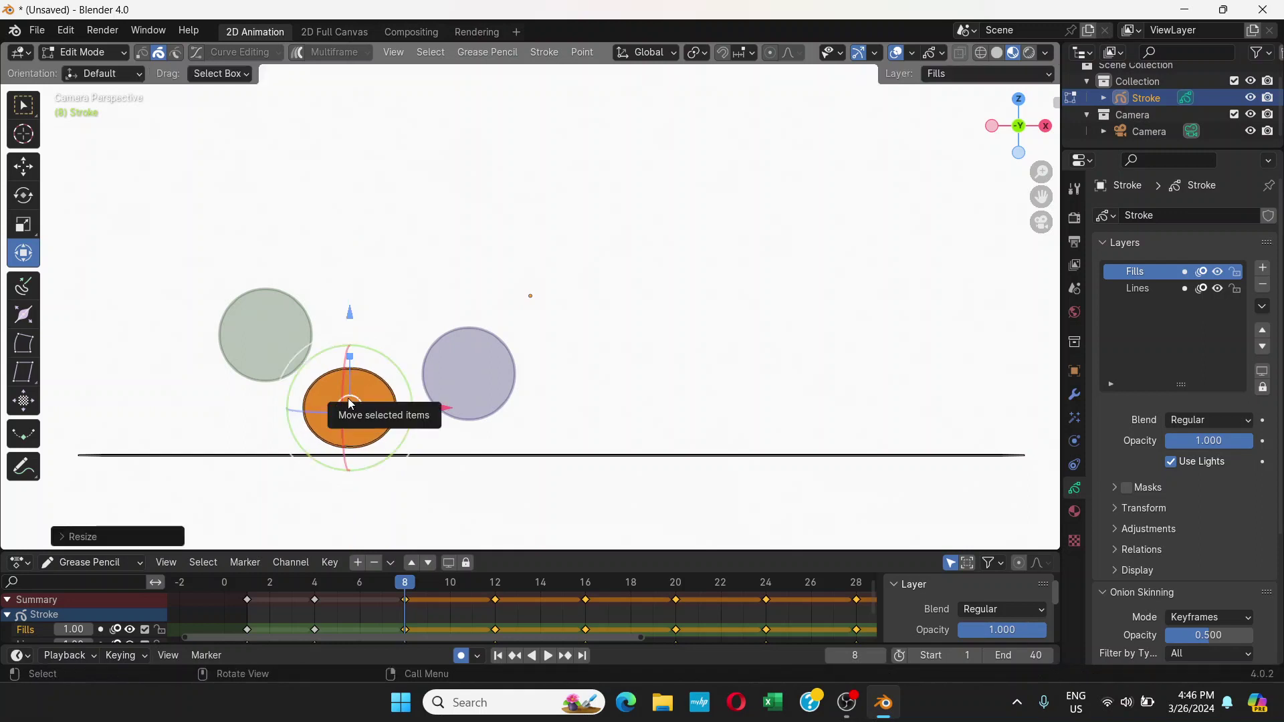
pyautogui.moveTo(350, 409); pyautogui.dragTo(350, 416)
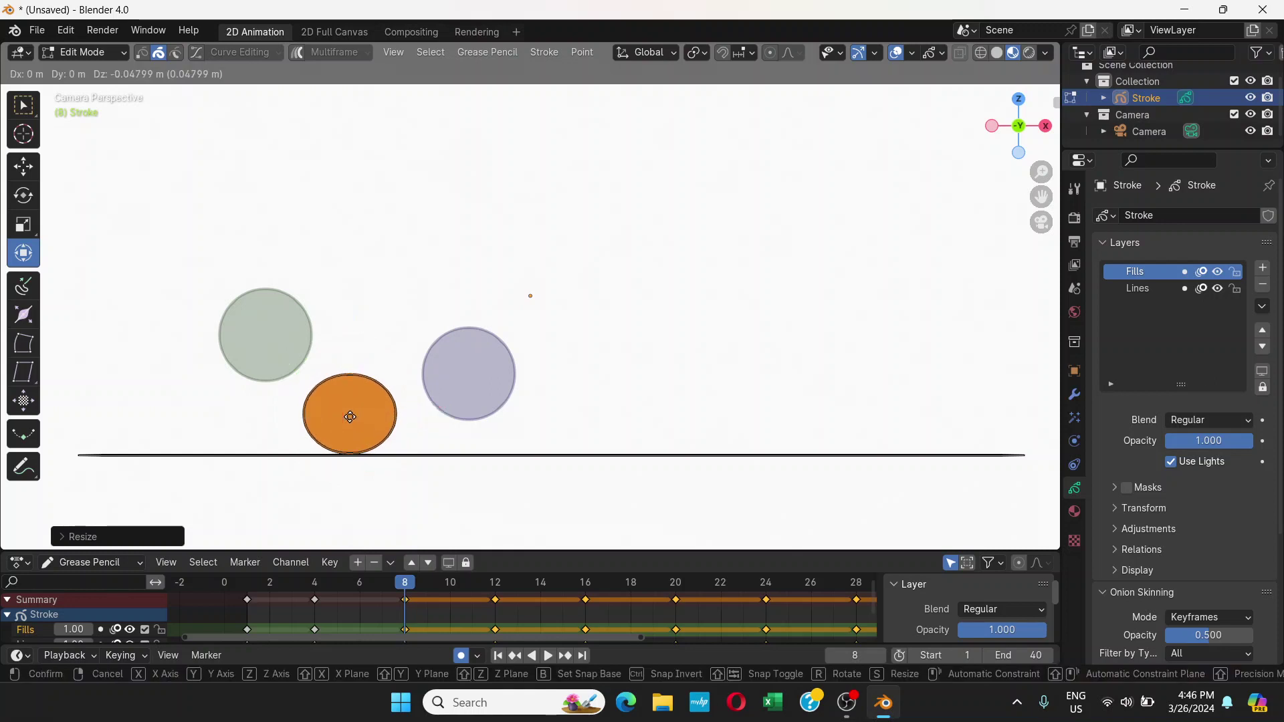
pyautogui.moveTo(350, 416); pyautogui.dragTo(350, 417)
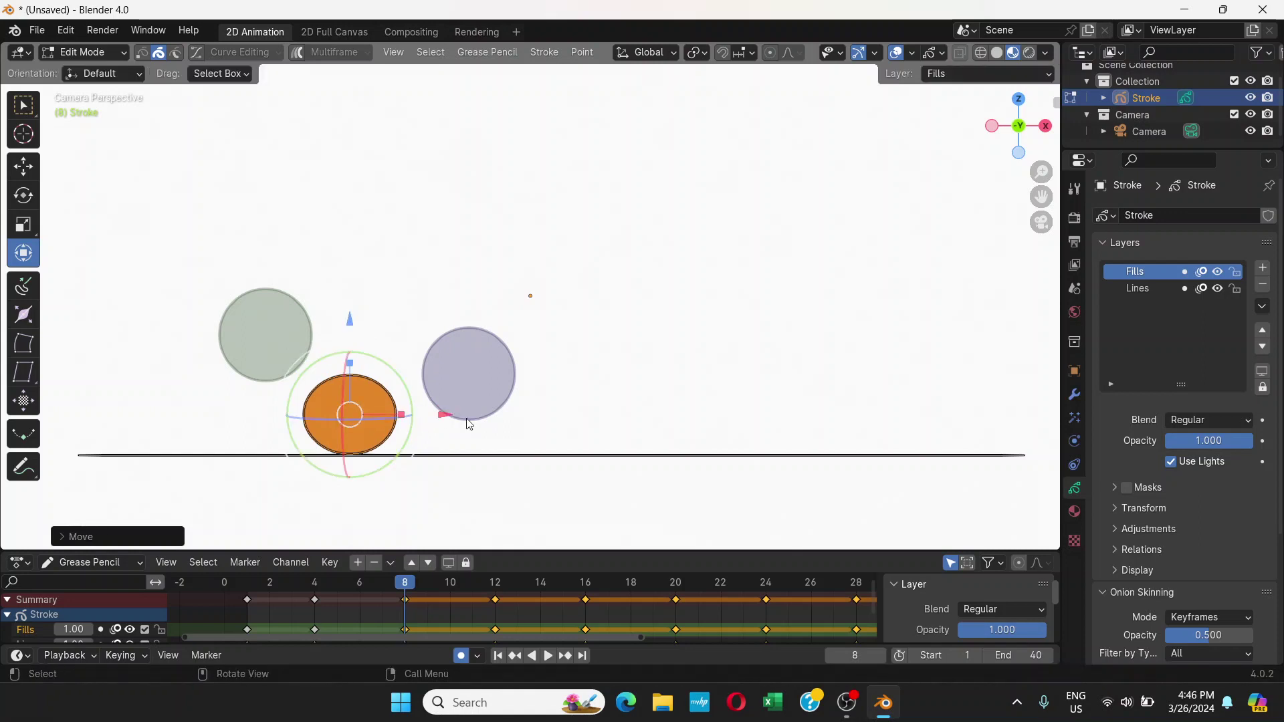
pyautogui.click(586, 583)
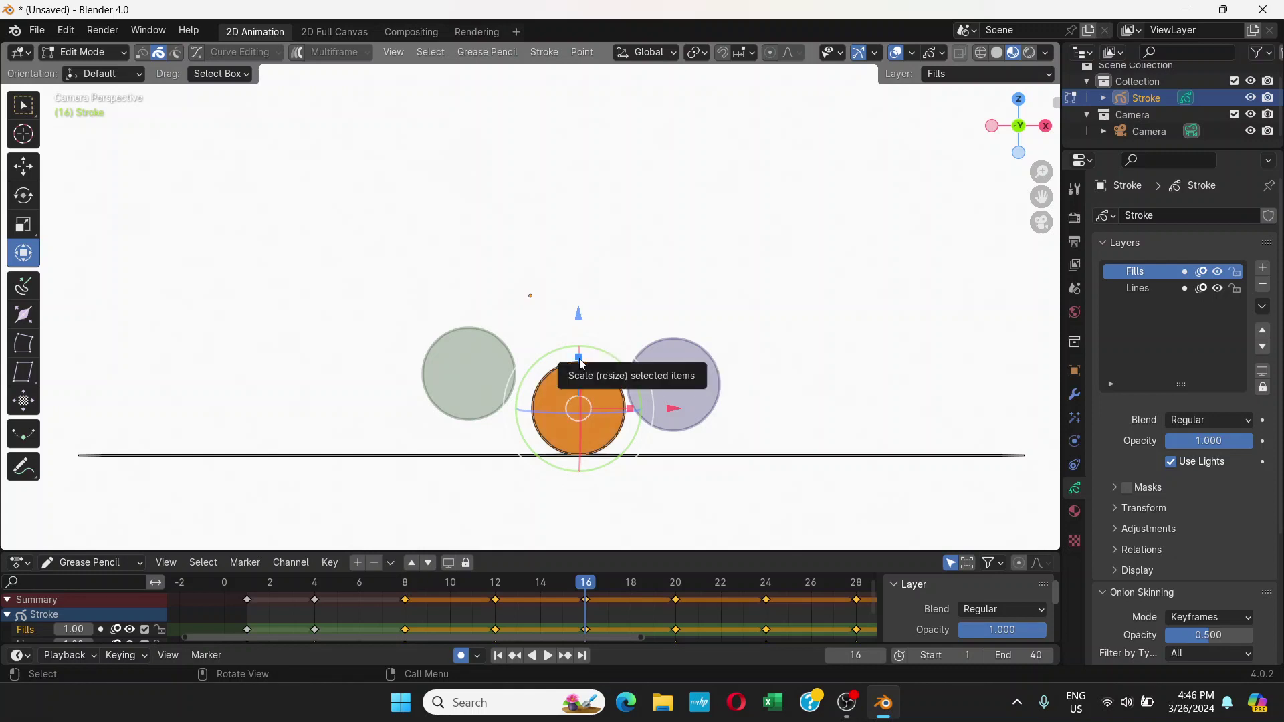
# Squash the ball on Z at frame 16, comparing with frame 8, and lower it onto the line
pyautogui.moveTo(581, 360); pyautogui.dragTo(580, 406)
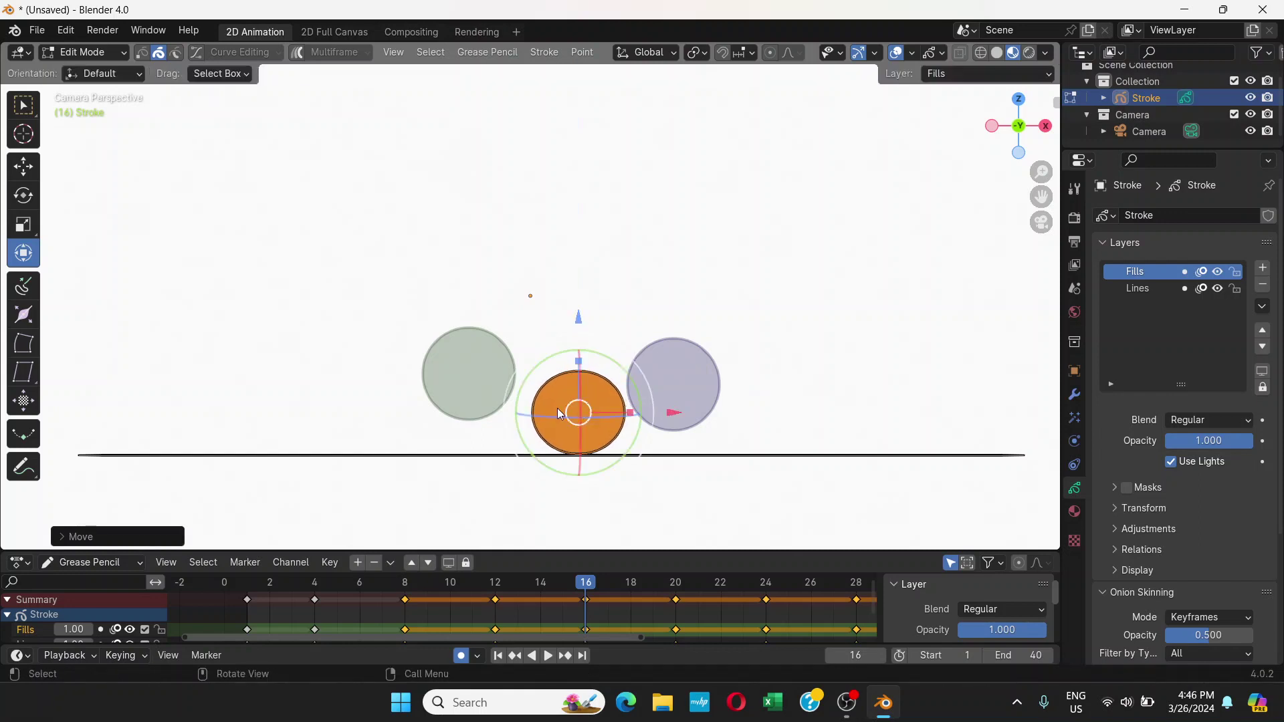
pyautogui.click(404, 585)
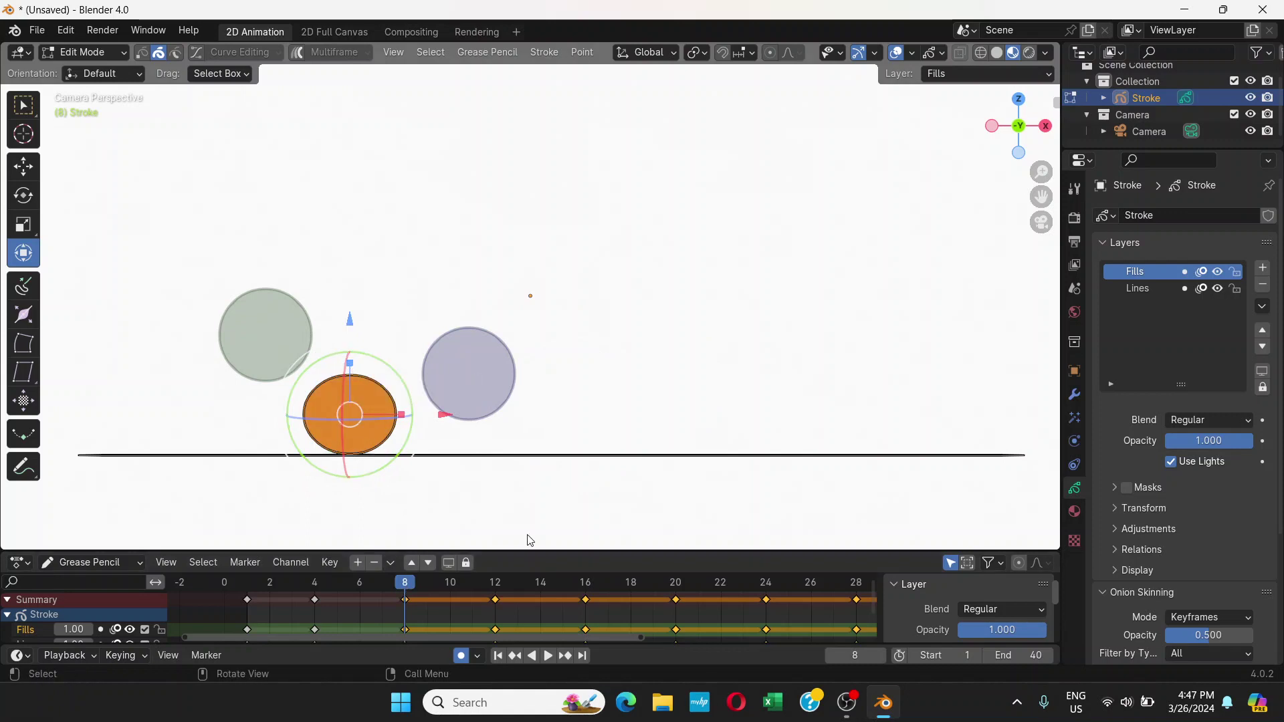
pyautogui.click(586, 585)
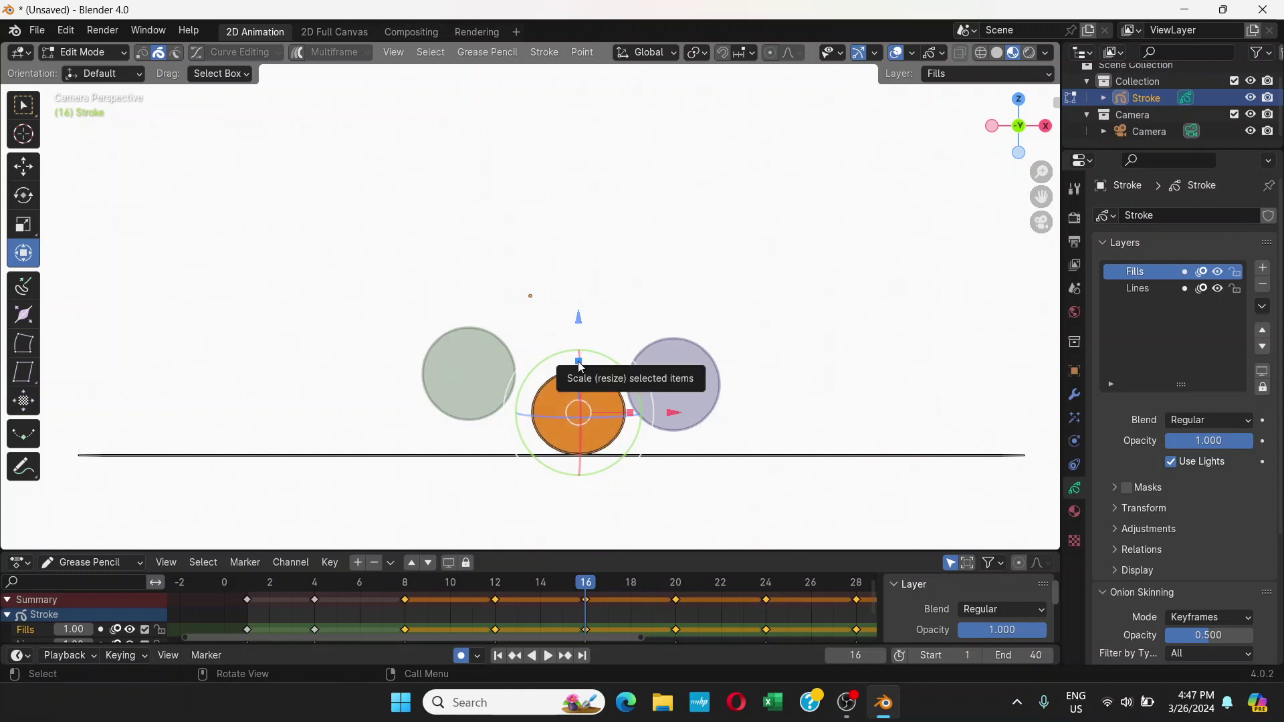
pyautogui.moveTo(580, 366); pyautogui.dragTo(582, 357)
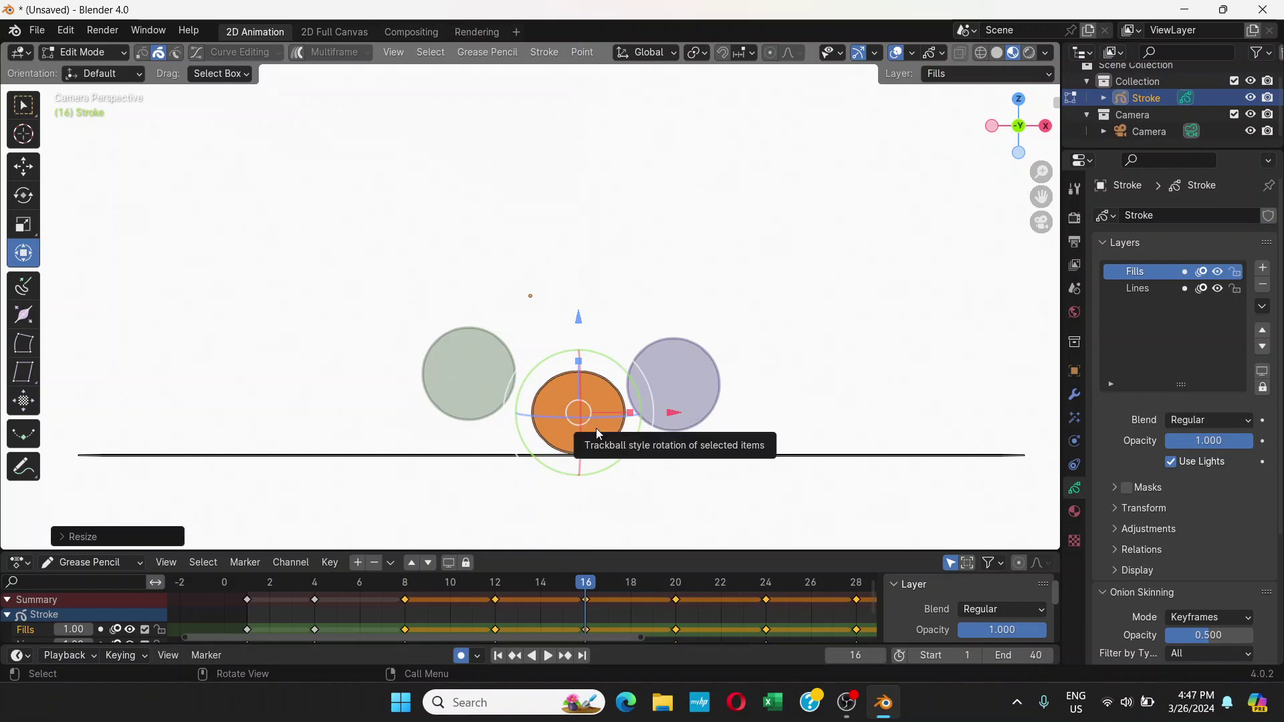
pyautogui.moveTo(599, 435); pyautogui.dragTo(600, 435)
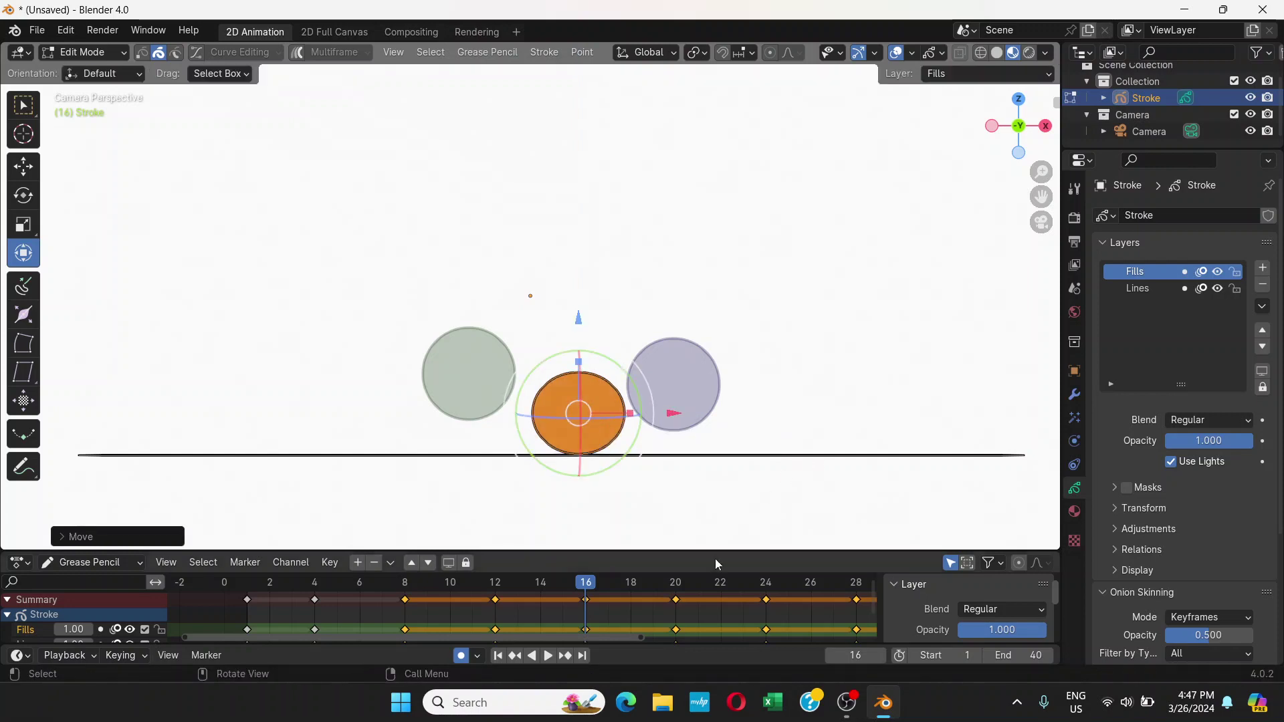
pyautogui.moveTo(761, 588); pyautogui.dragTo(766, 588)
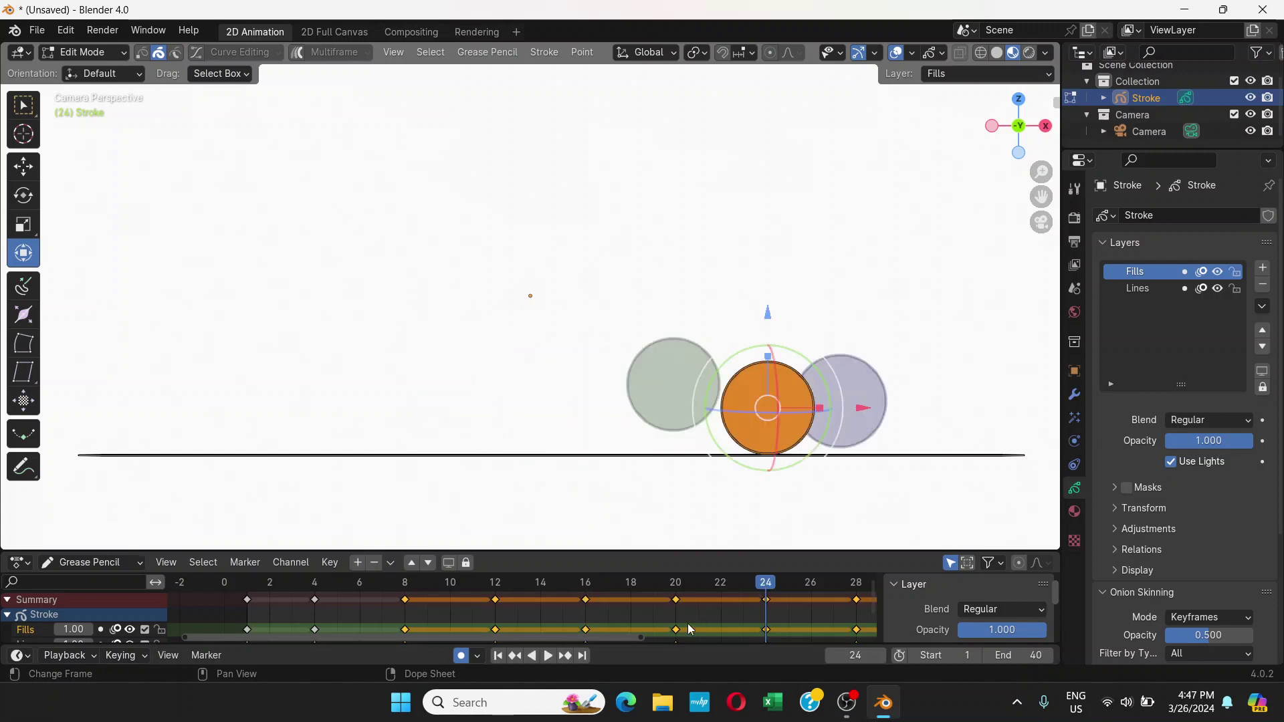
# Flatten the ball with the Z scale handle at frame 24, then check frames 32 and 16
pyautogui.moveTo(495, 637); pyautogui.dragTo(600, 633)
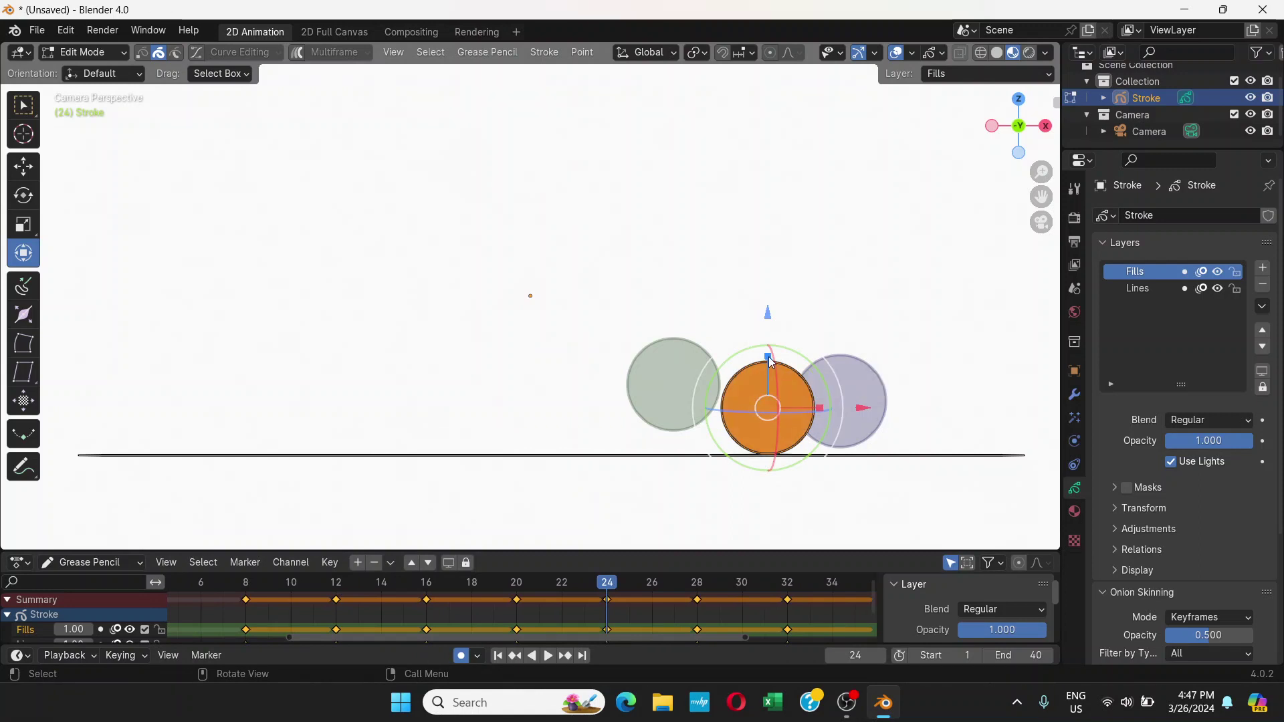
pyautogui.moveTo(769, 360); pyautogui.dragTo(781, 408)
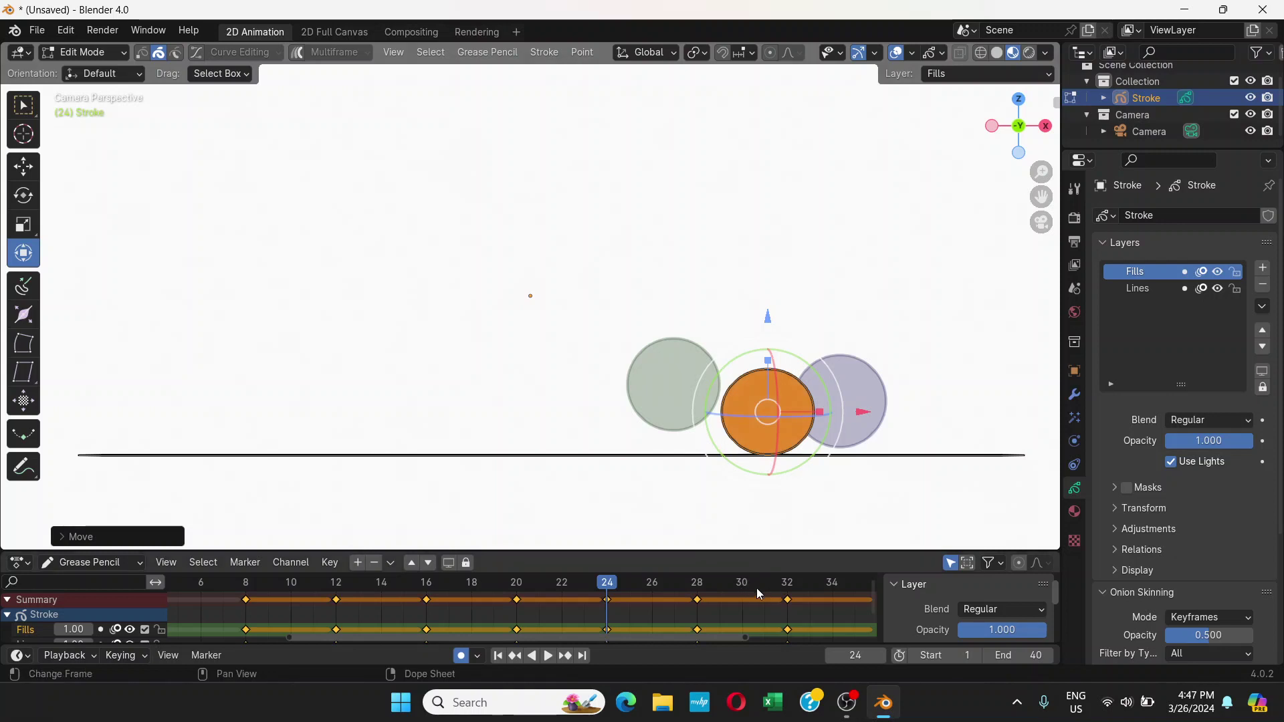
pyautogui.click(786, 584)
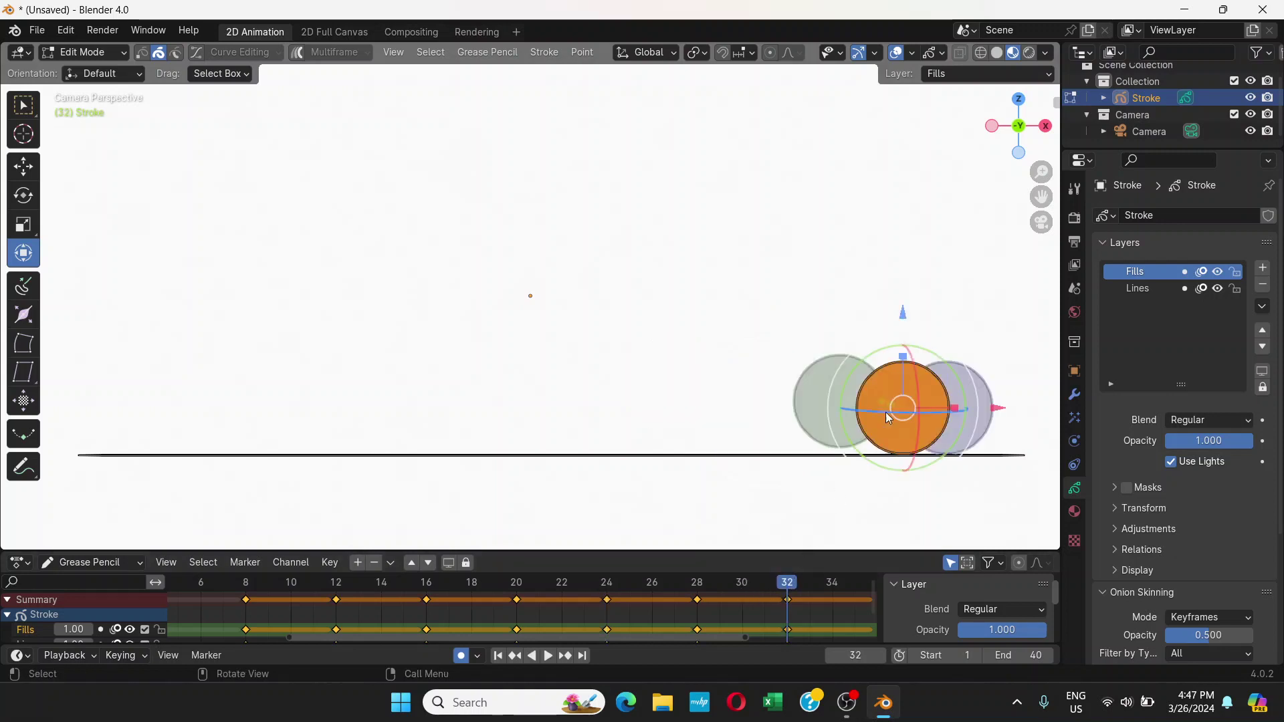
pyautogui.click(424, 583)
pyautogui.press('space')
pyautogui.press('space')
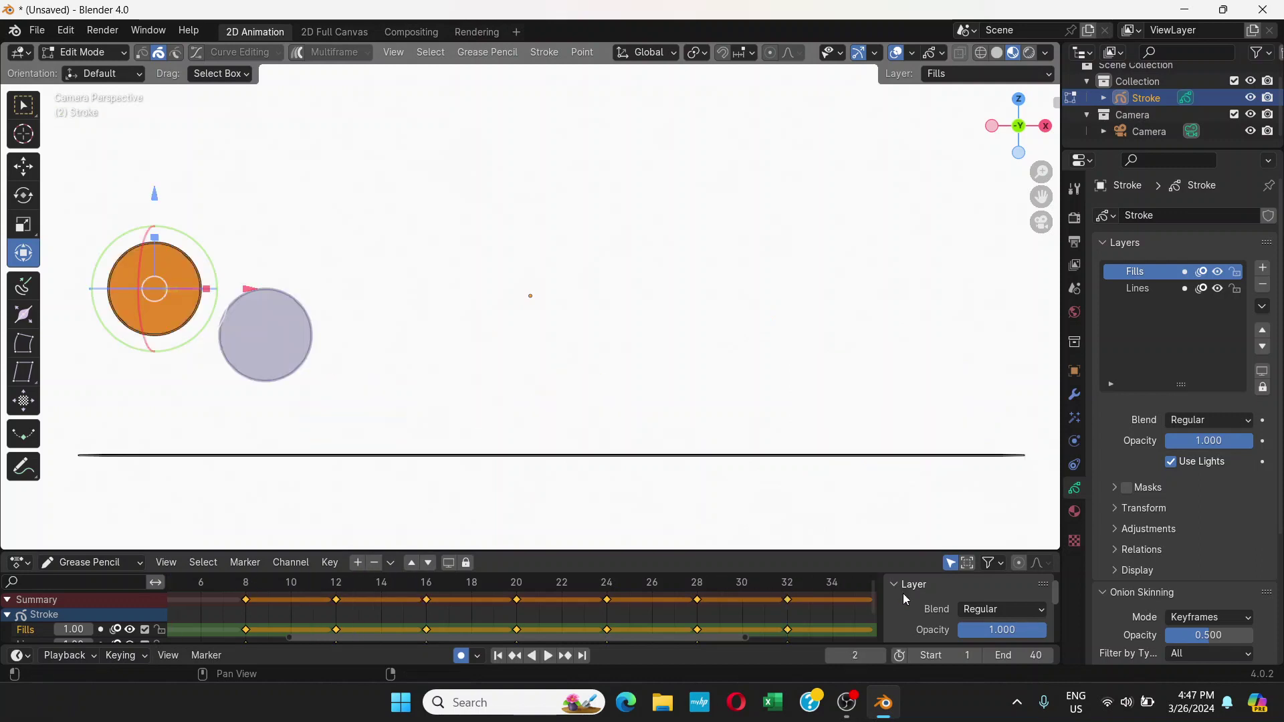
pyautogui.click(565, 656)
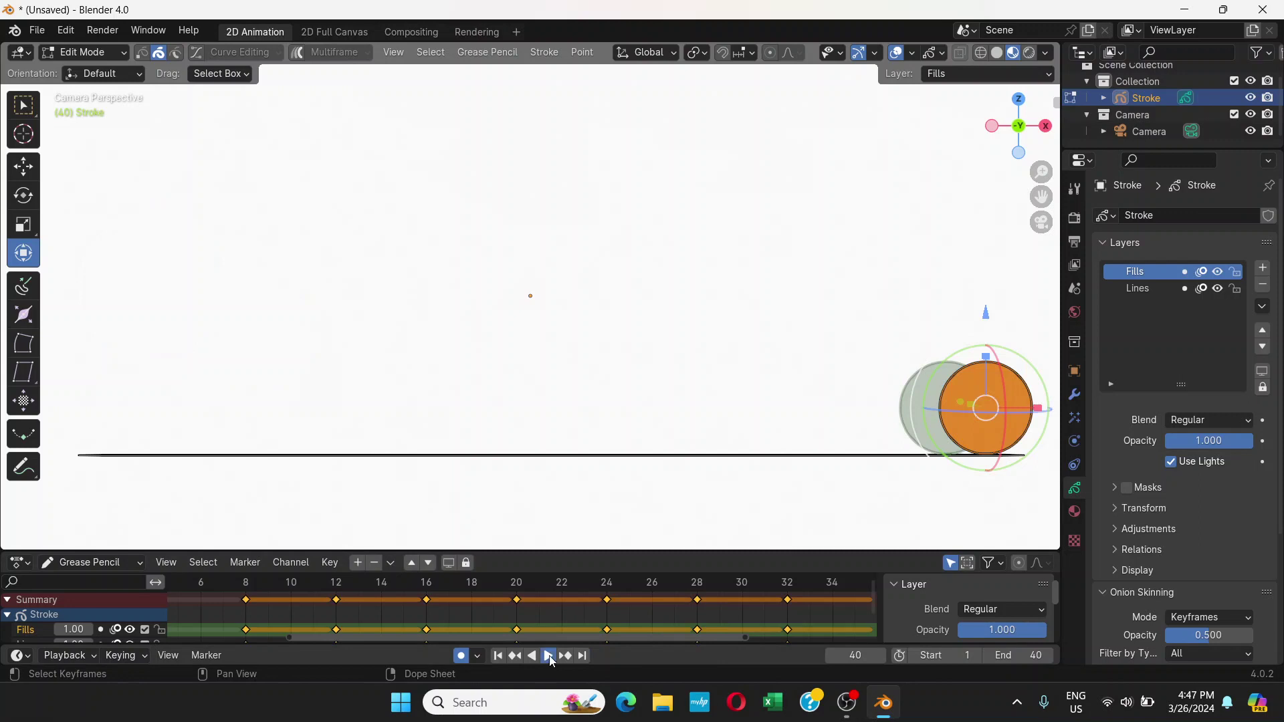
pyautogui.click(548, 656)
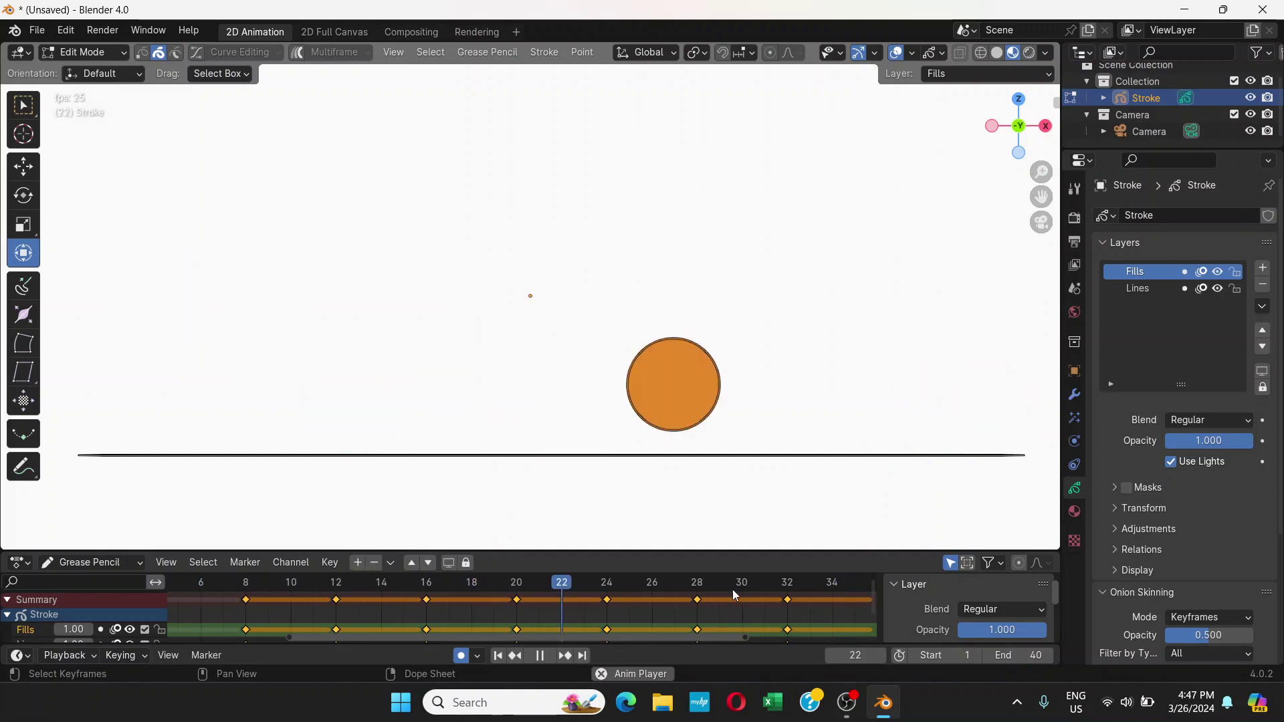
pyautogui.click(541, 656)
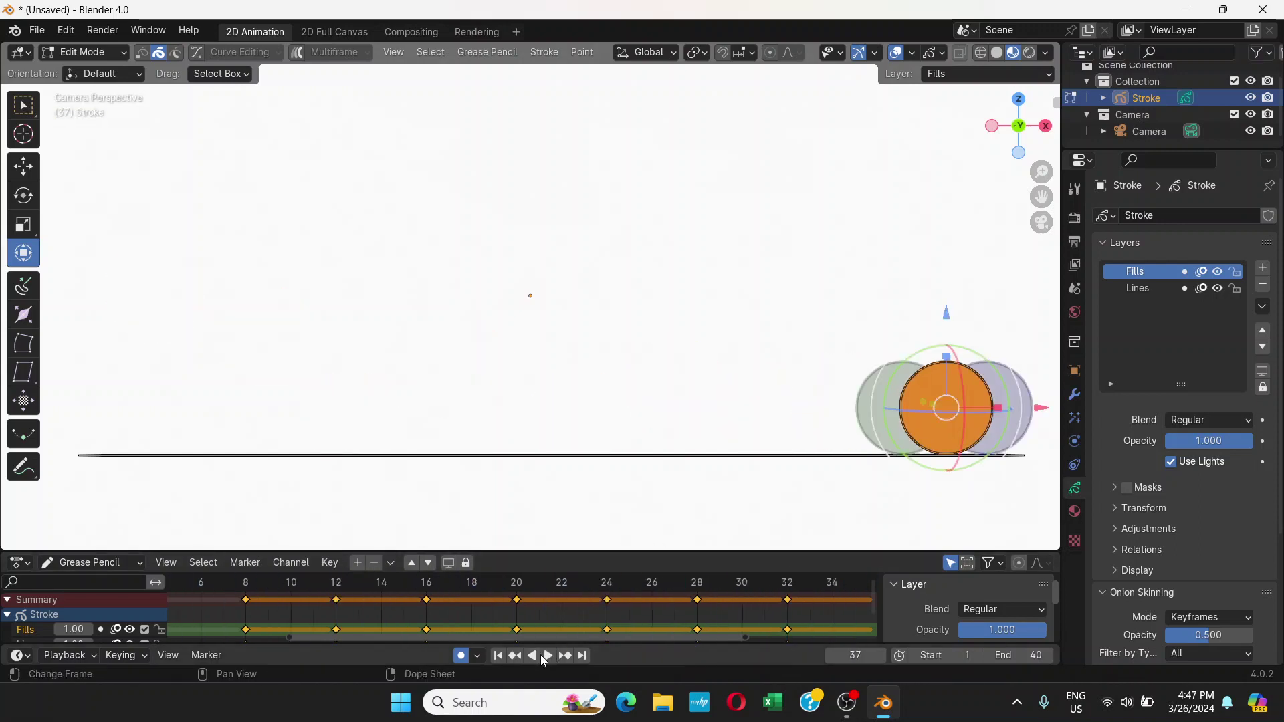
pyautogui.click(498, 656)
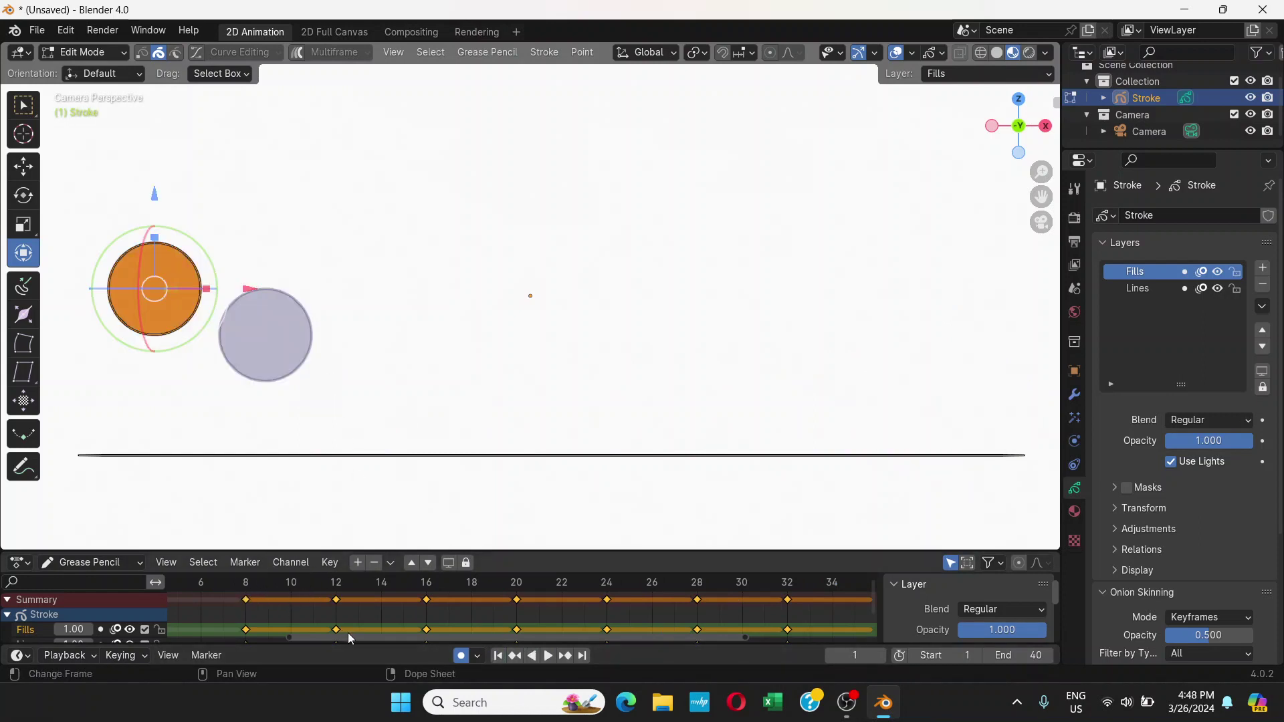
pyautogui.keyDown('ctrl'); pyautogui.hscroll(-6, 344, 640); pyautogui.keyUp('ctrl')
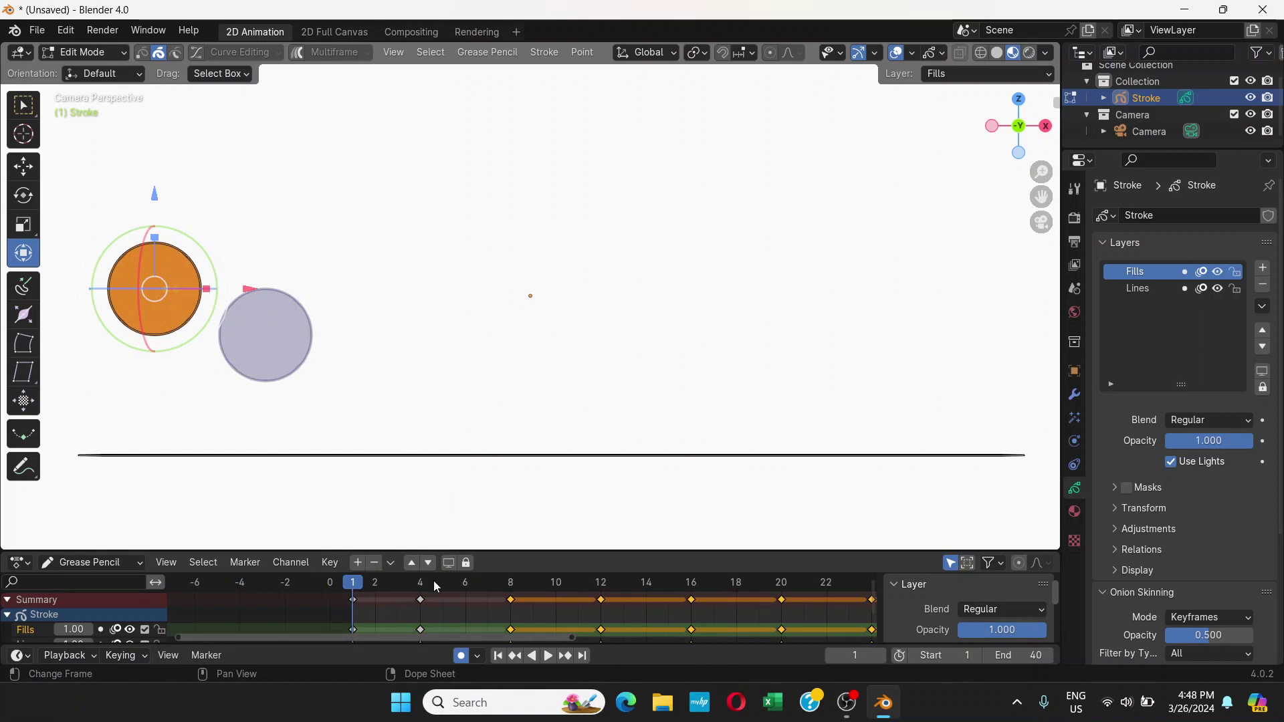
# Scrub frames 1–6 to watch the ball's motion, stop playback, and rest on frame 2
pyautogui.click(452, 586)
pyautogui.click(392, 583)
pyautogui.moveTo(399, 586)
pyautogui.mouseDown()
pyautogui.moveTo(384, 589)
pyautogui.moveTo(420, 587)
pyautogui.moveTo(359, 588)
pyautogui.moveTo(421, 588)
pyautogui.moveTo(388, 589)
pyautogui.mouseUp()
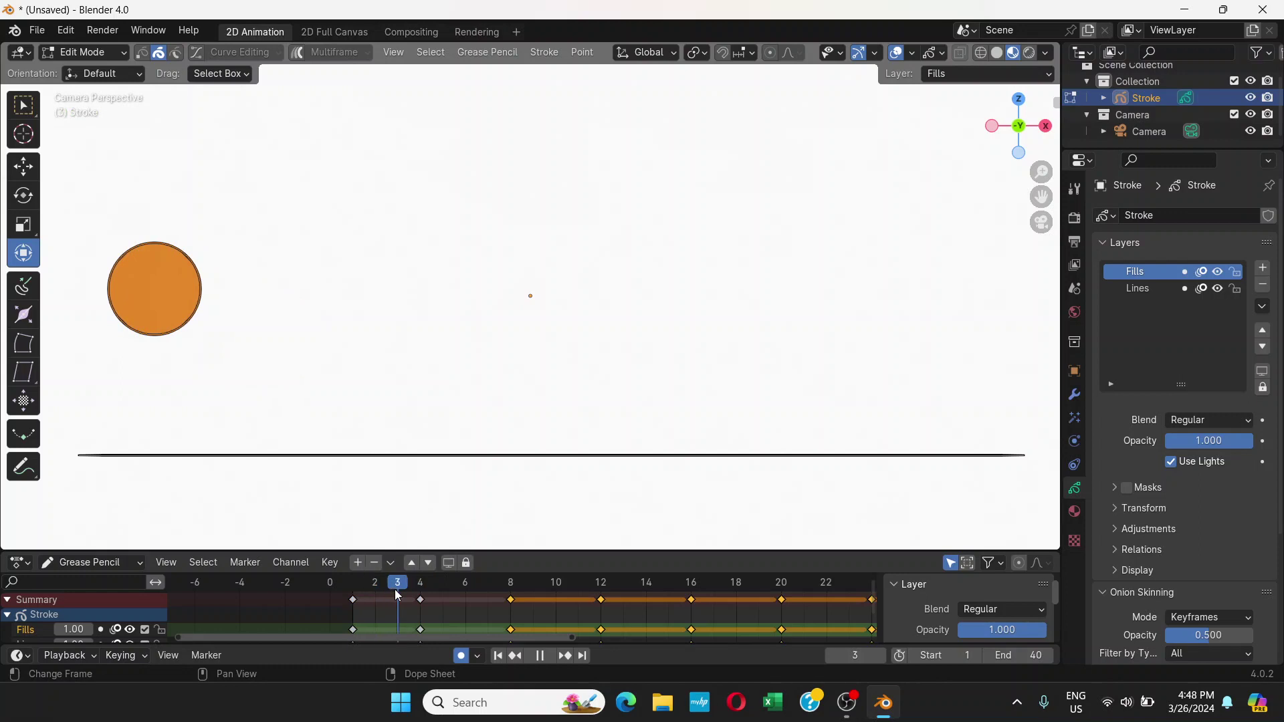
pyautogui.moveTo(385, 595)
pyautogui.mouseDown()
pyautogui.moveTo(418, 595)
pyautogui.moveTo(383, 599)
pyautogui.mouseUp()
pyautogui.moveTo(383, 595)
pyautogui.mouseDown()
pyautogui.moveTo(470, 588)
pyautogui.moveTo(393, 588)
pyautogui.mouseUp()
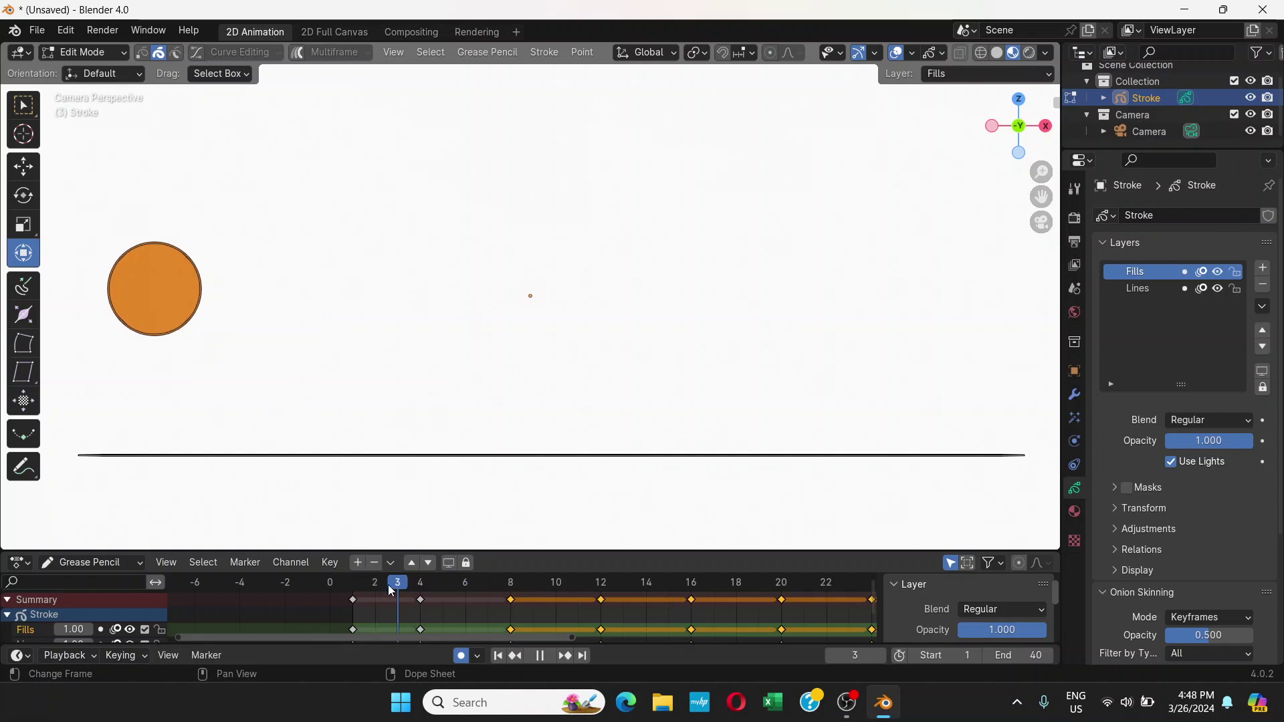
pyautogui.press('space')
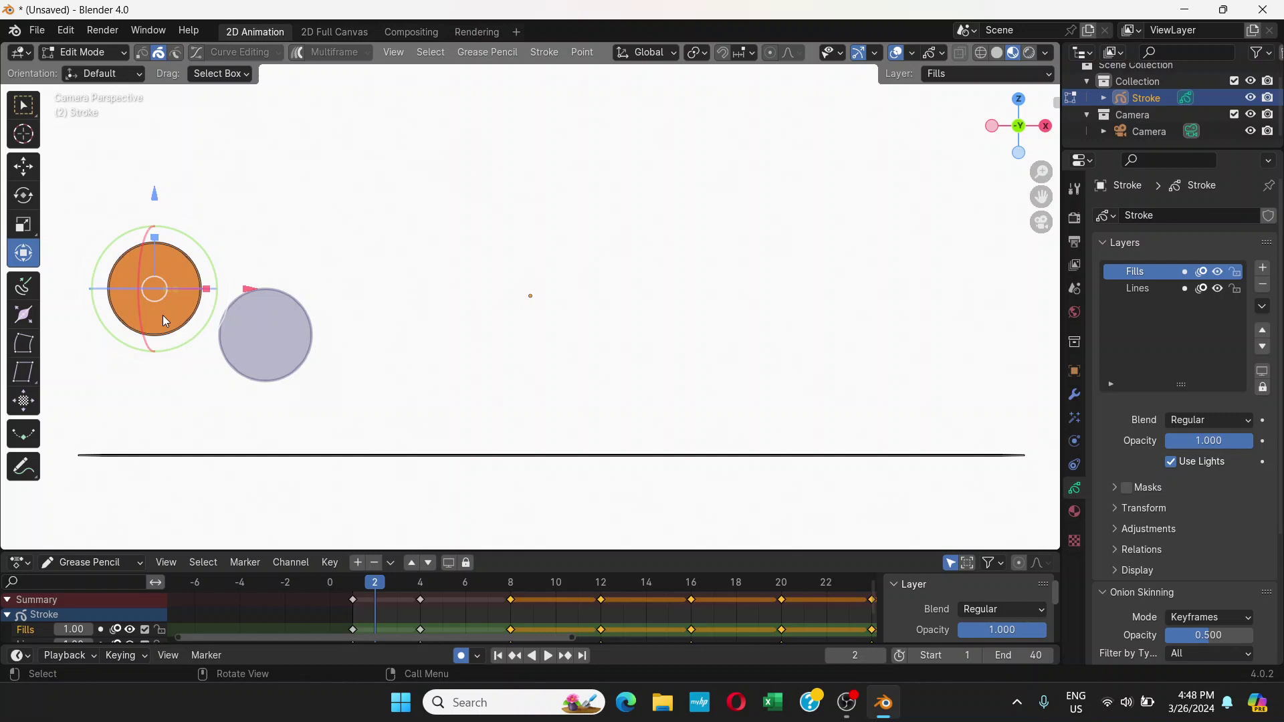
# With Select Box, move the ball lower-right on frame 2 and lower toward its frame-8 pose on frame 6
pyautogui.click(22, 105)
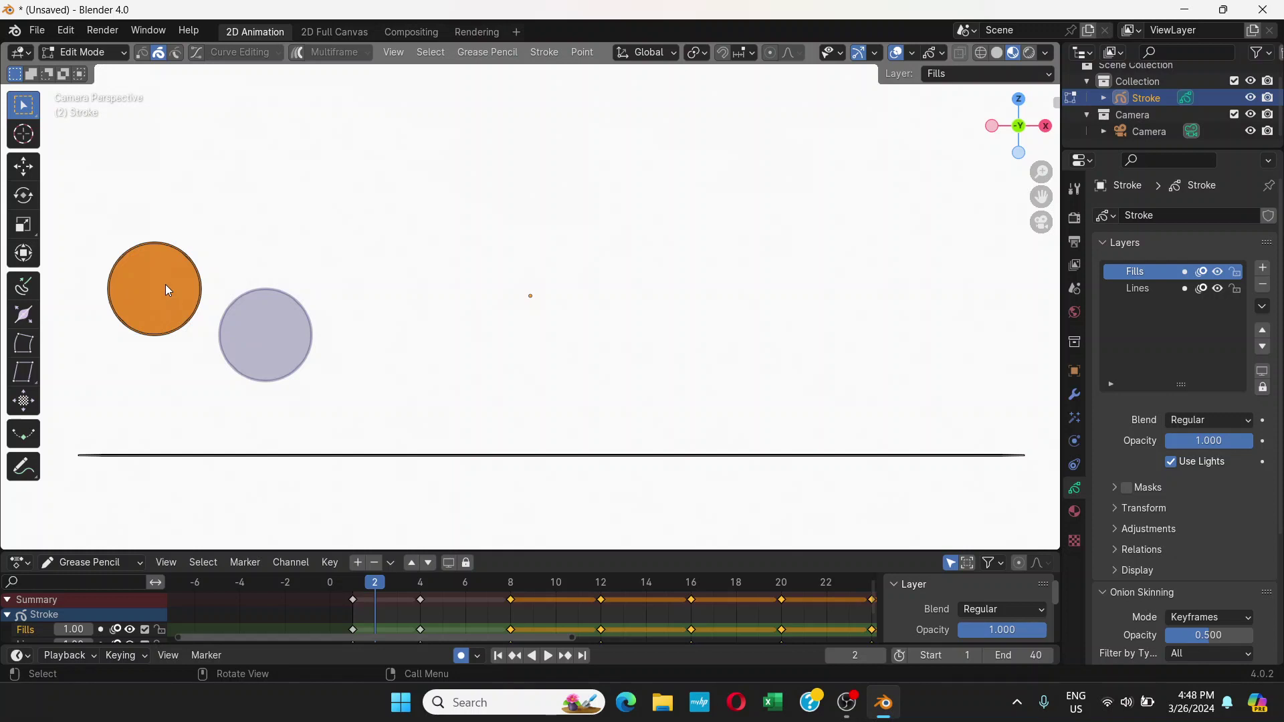
pyautogui.press('g')
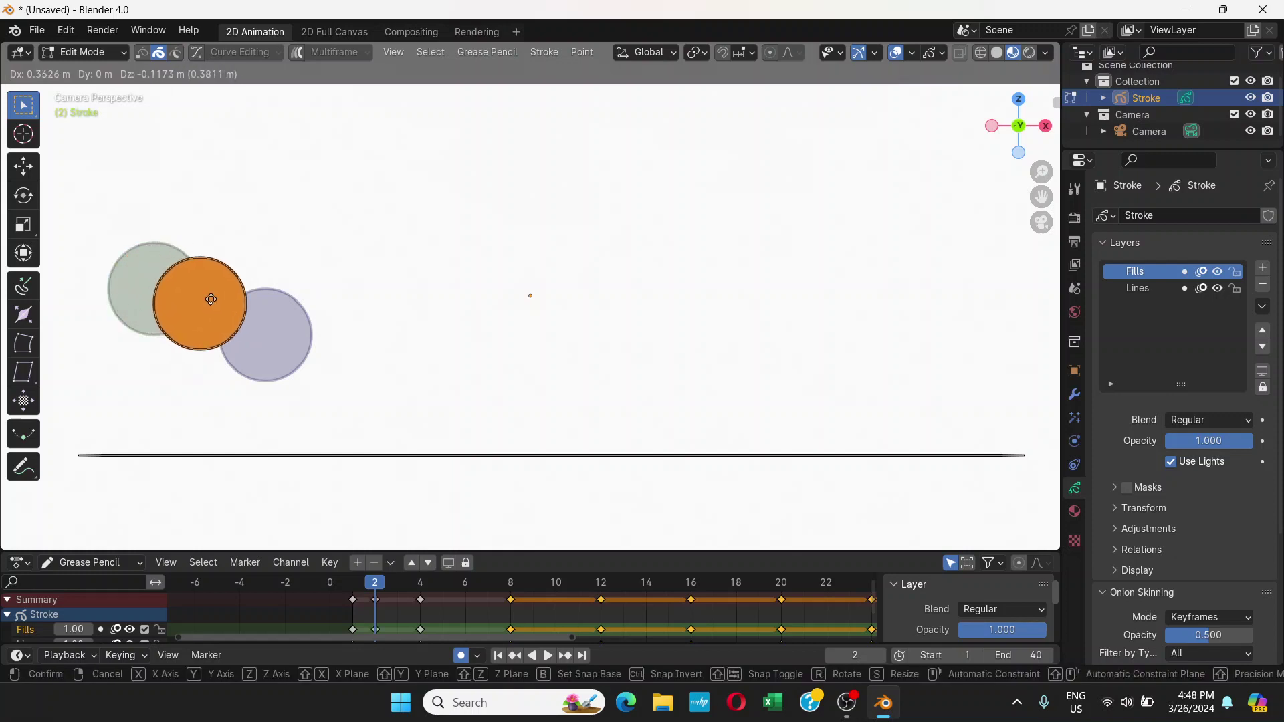
pyautogui.click(218, 300)
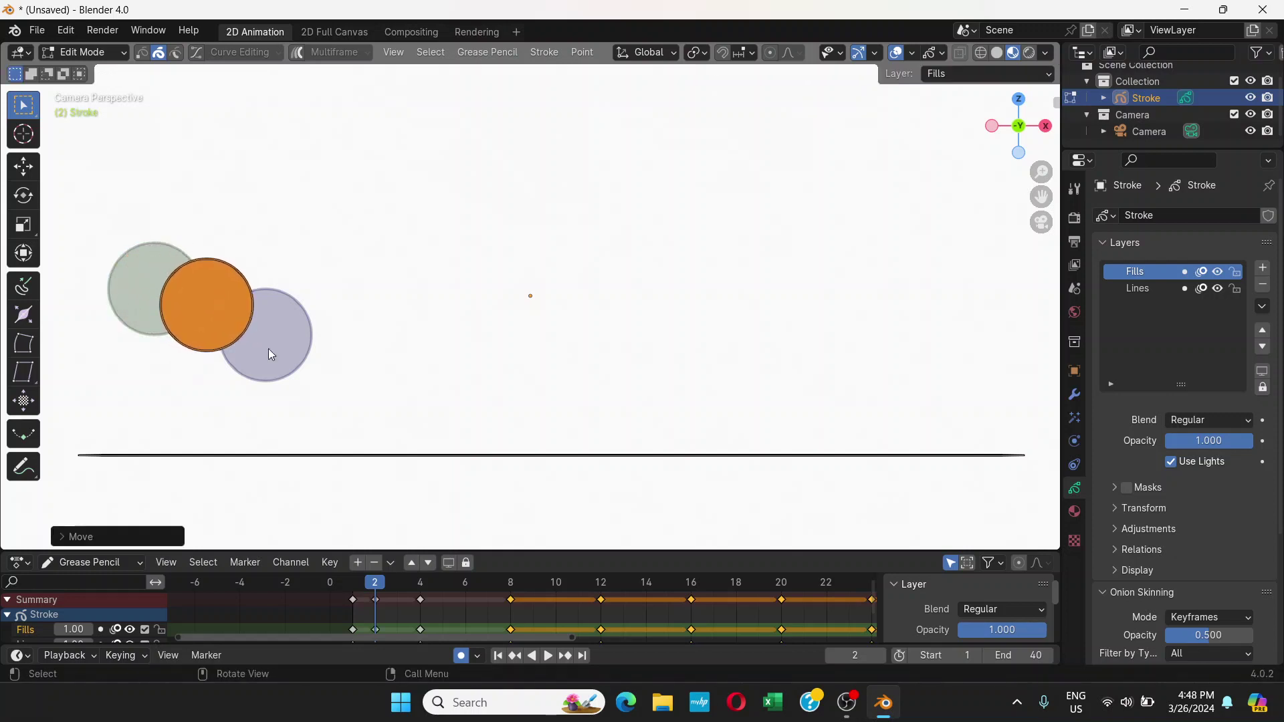
pyautogui.click(465, 584)
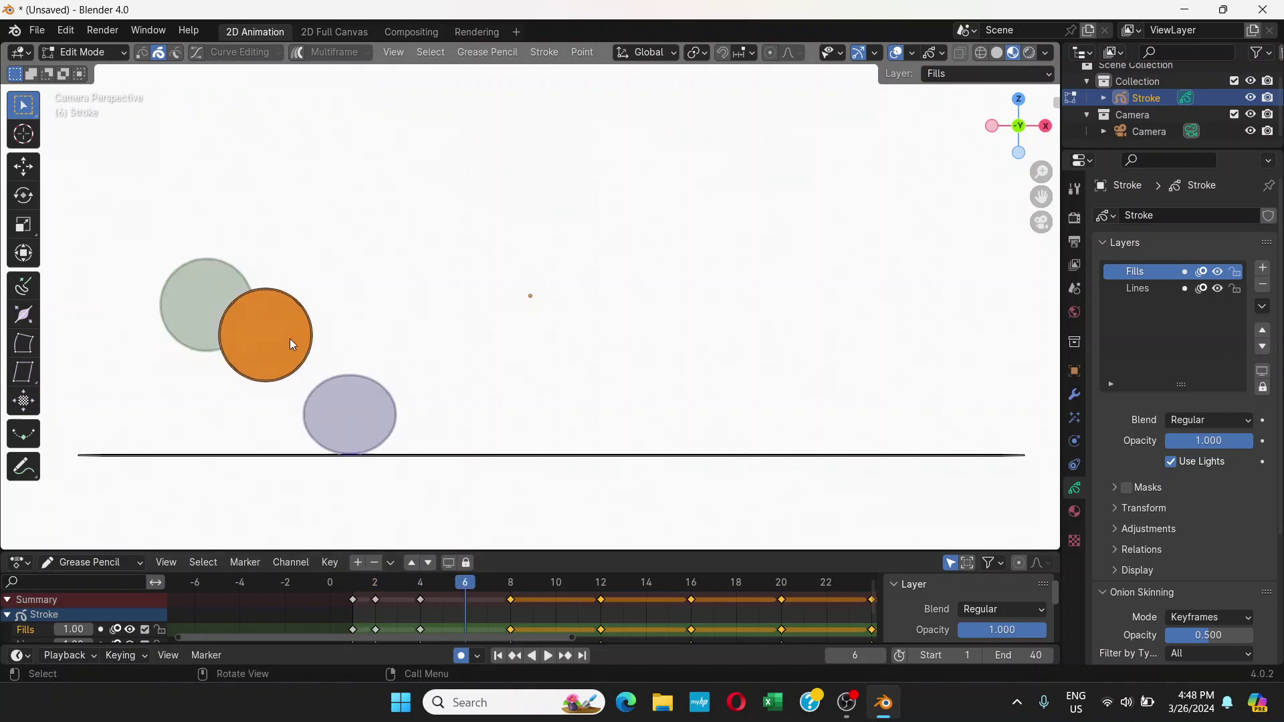
pyautogui.press('g')
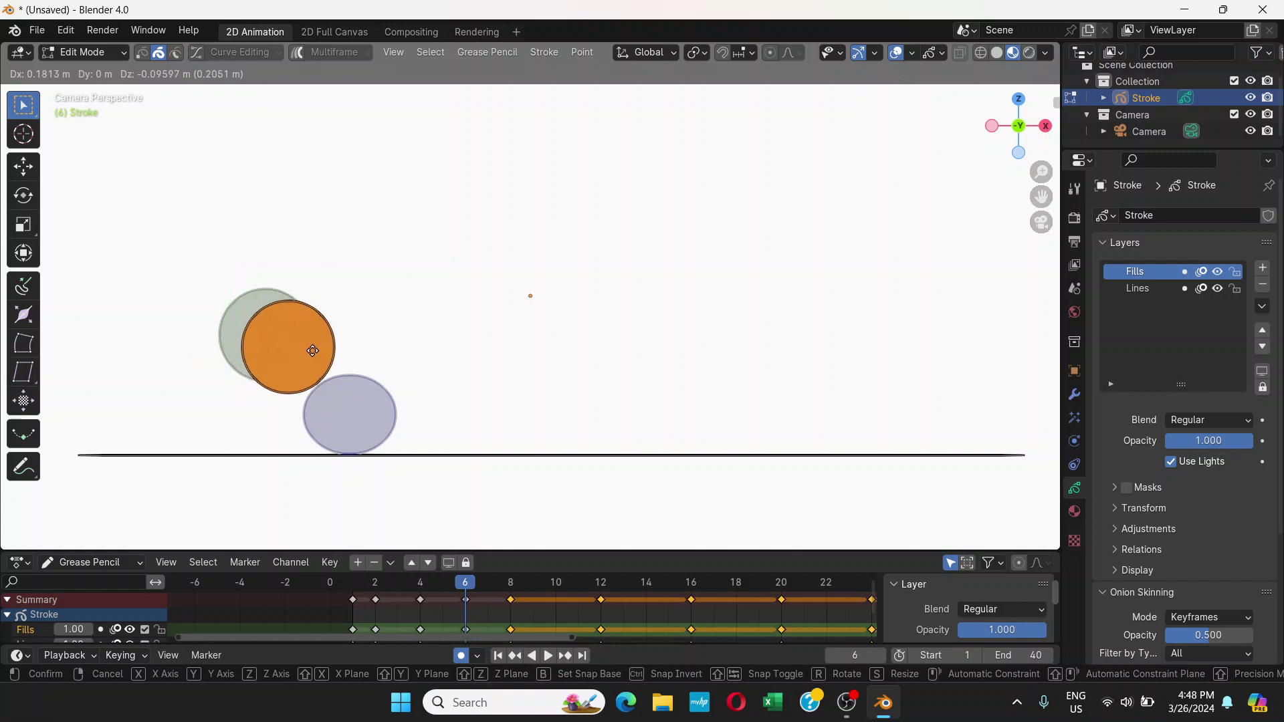
pyautogui.click(330, 367)
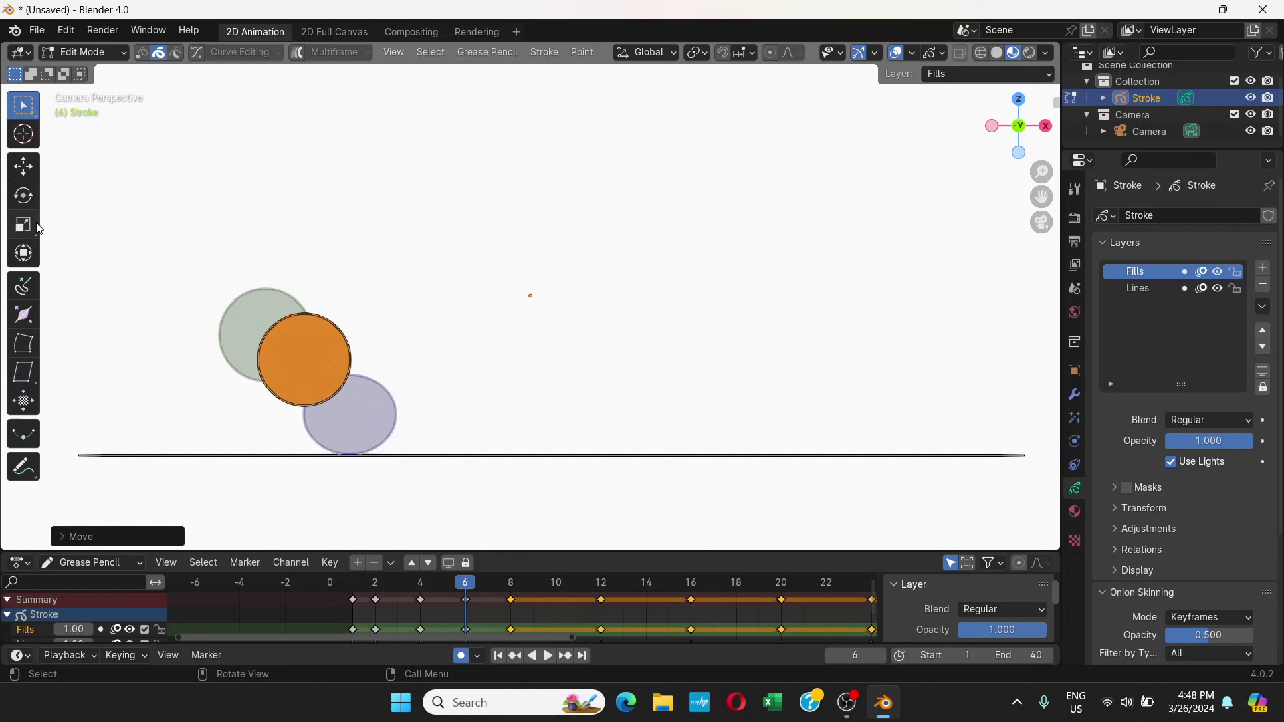
# On frame 6, scale the ball's height to about 0.90 and tilt it with the gizmo ring
pyautogui.click(28, 253)
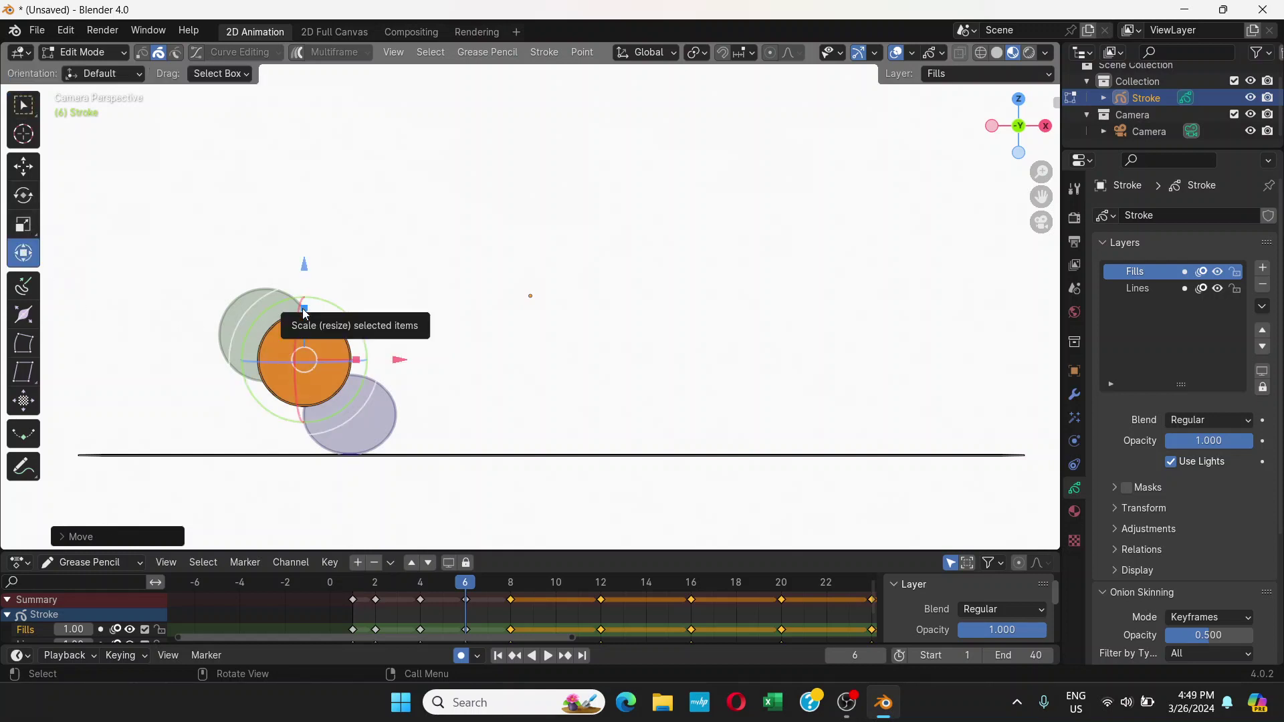
pyautogui.moveTo(305, 313); pyautogui.dragTo(302, 320)
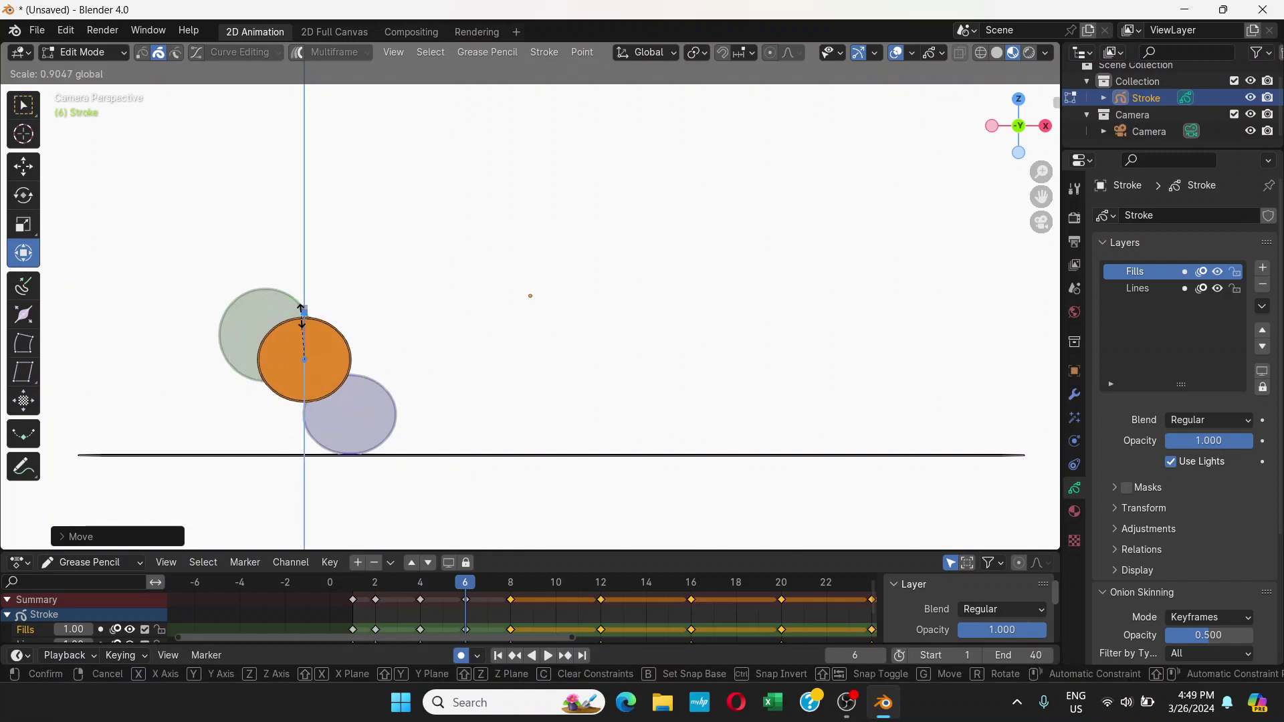
pyautogui.moveTo(302, 320); pyautogui.dragTo(307, 315)
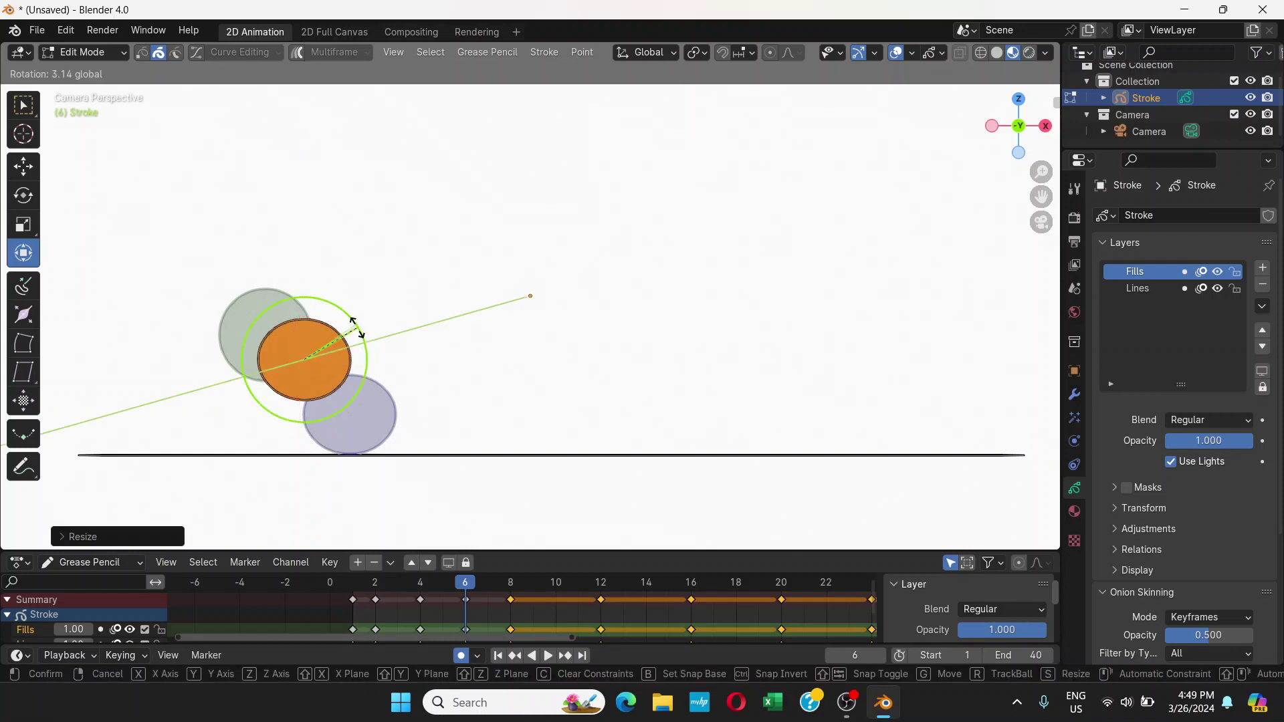
pyautogui.moveTo(354, 327); pyautogui.dragTo(364, 359)
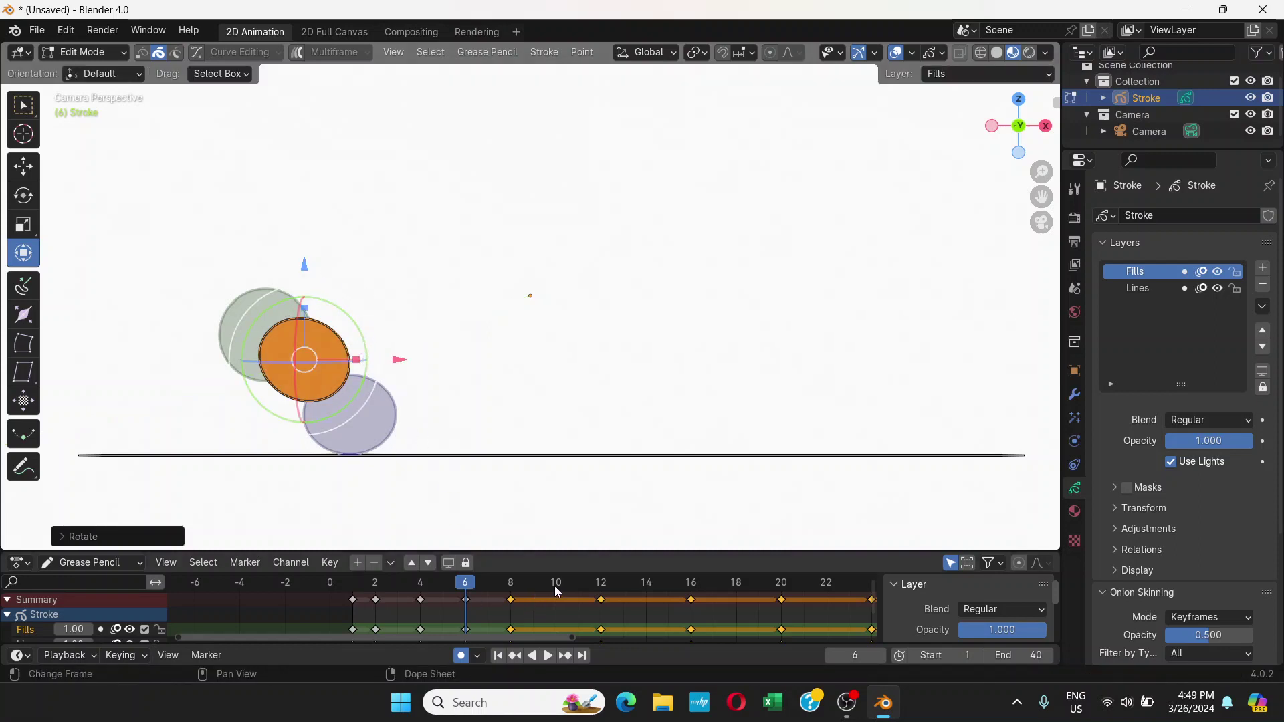
# On frame 10, move the ball up and right, tilt it, and scale it back to near-round
pyautogui.click(509, 588)
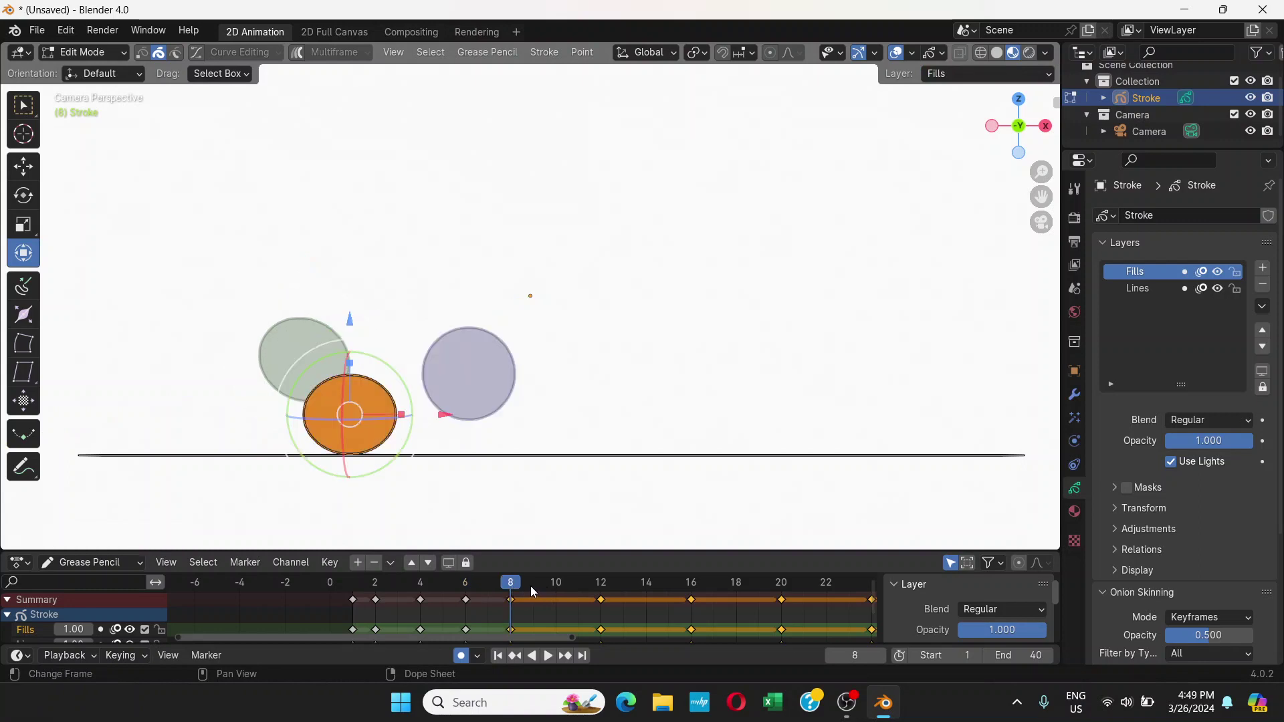
pyautogui.click(555, 584)
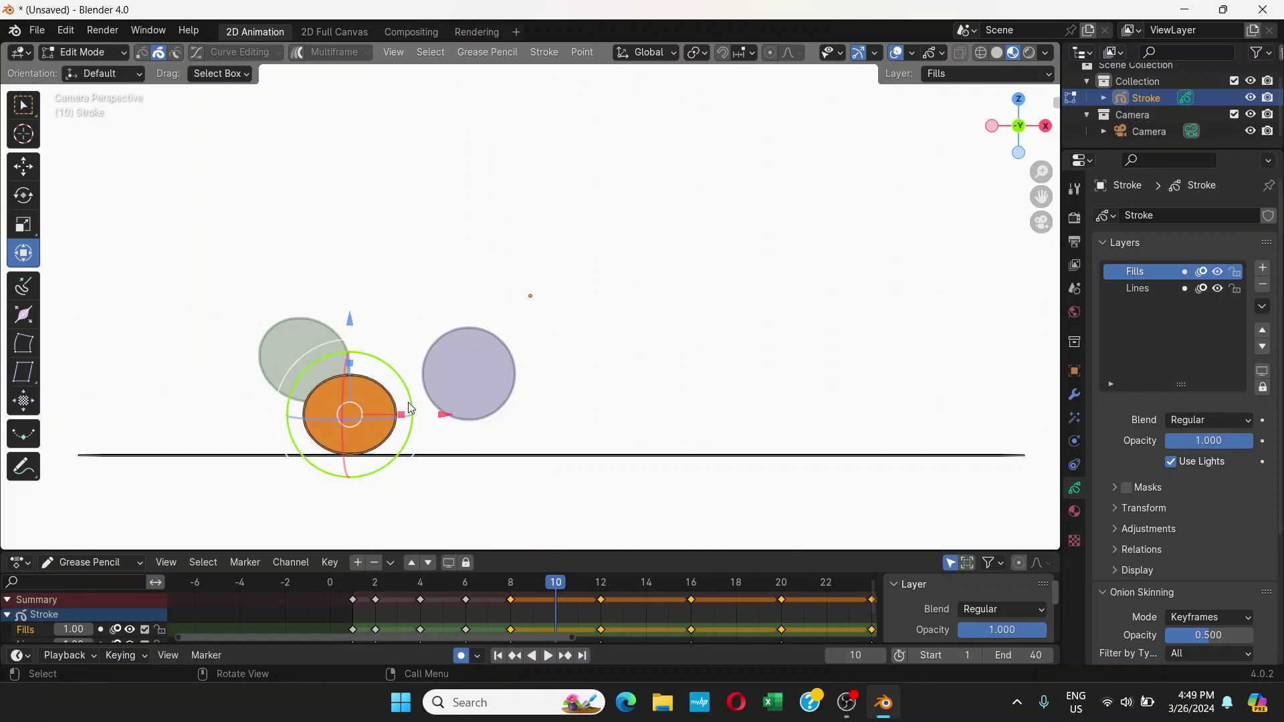
pyautogui.press('g')
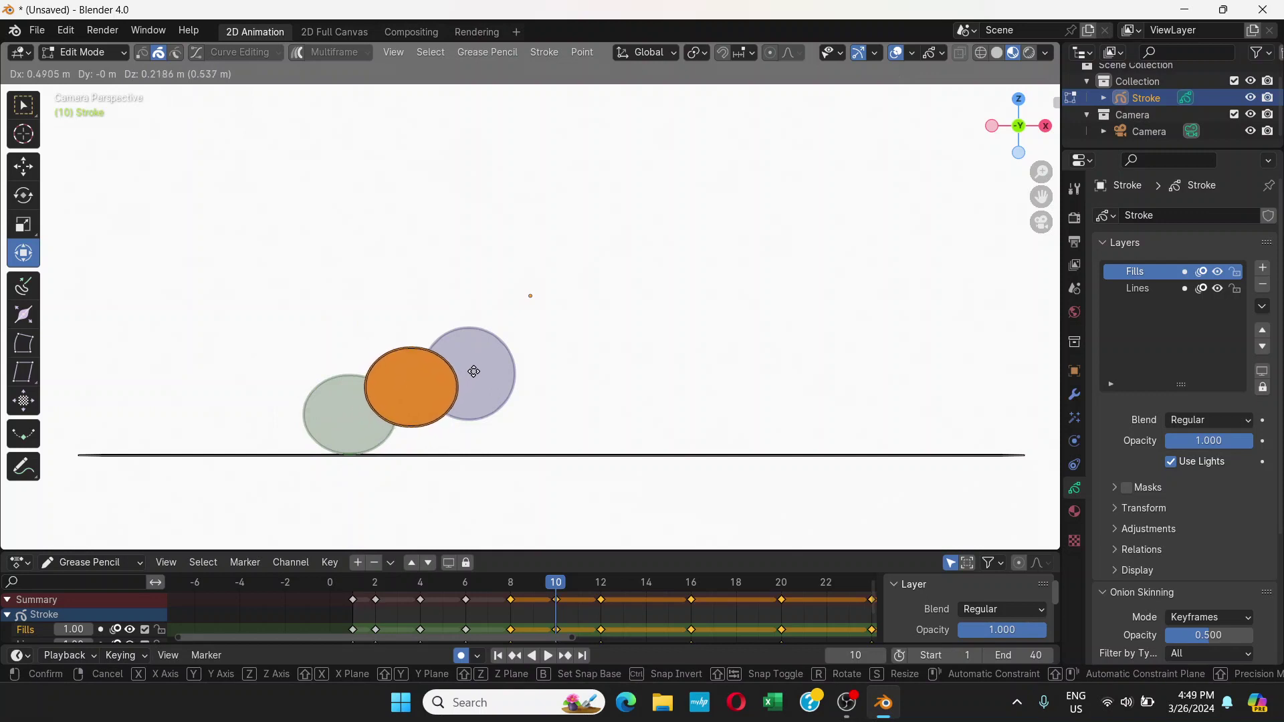
pyautogui.click(473, 370)
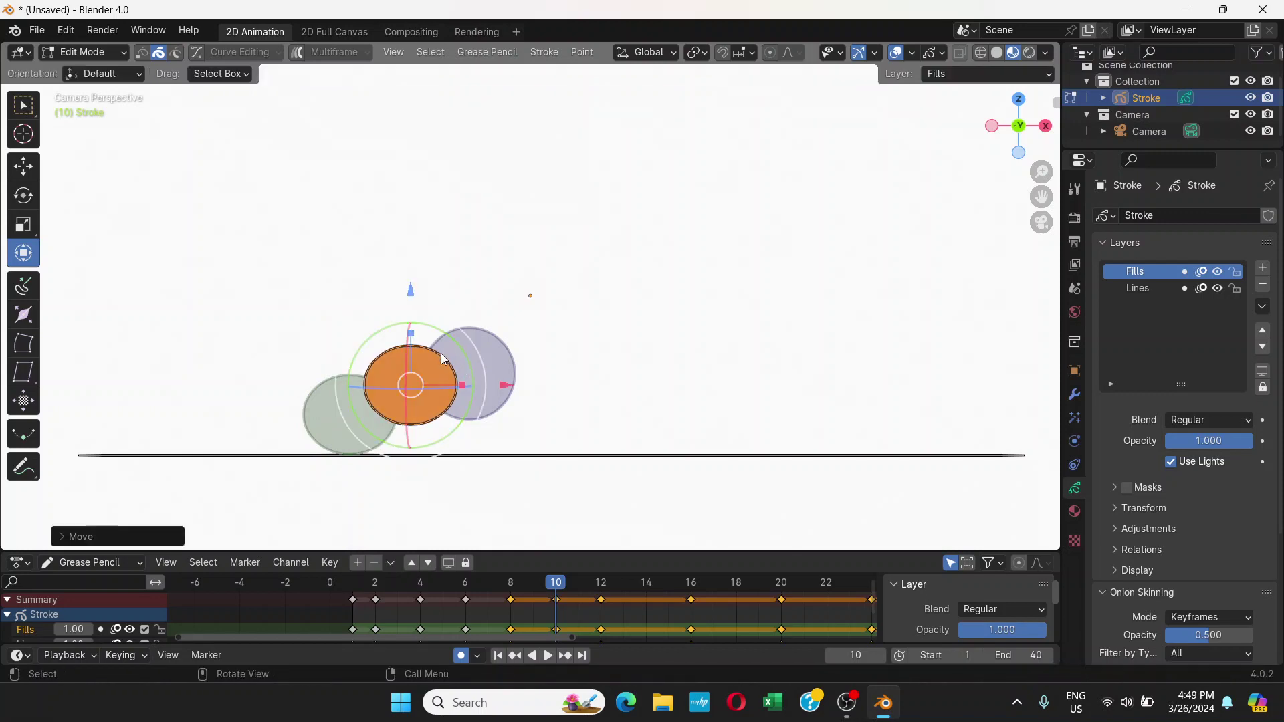
pyautogui.moveTo(374, 340); pyautogui.dragTo(355, 354)
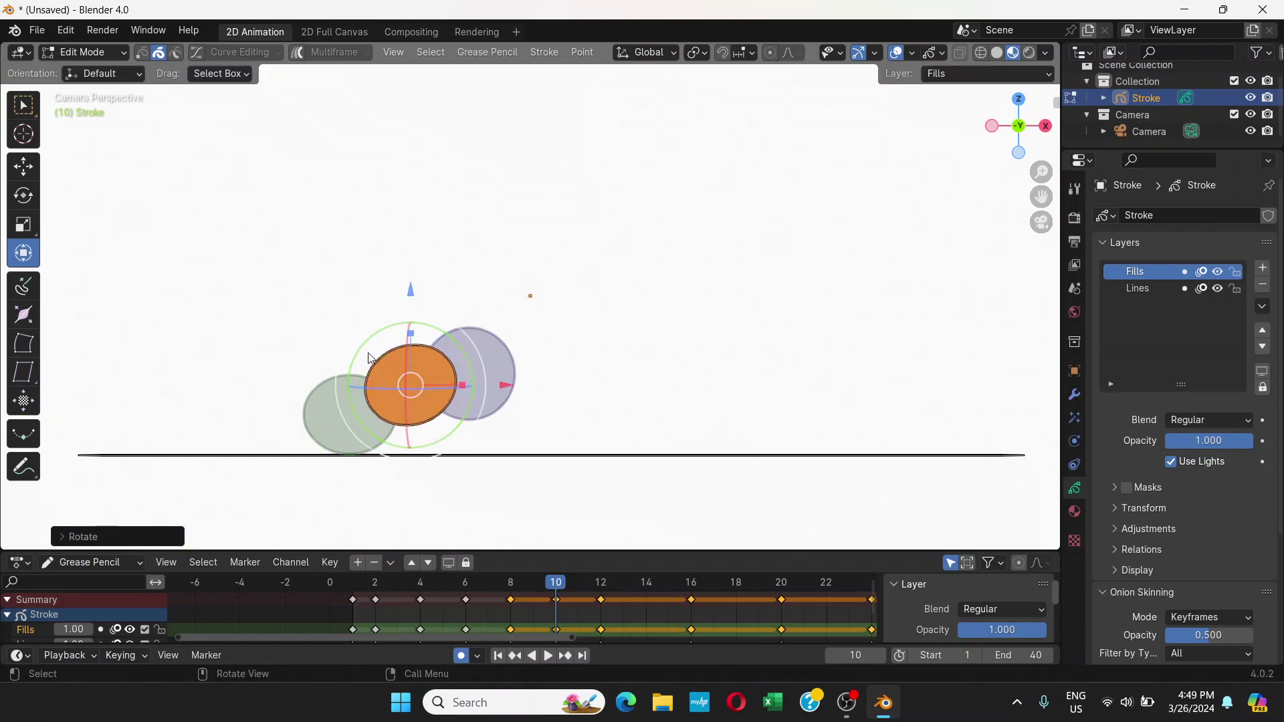
pyautogui.click(436, 411)
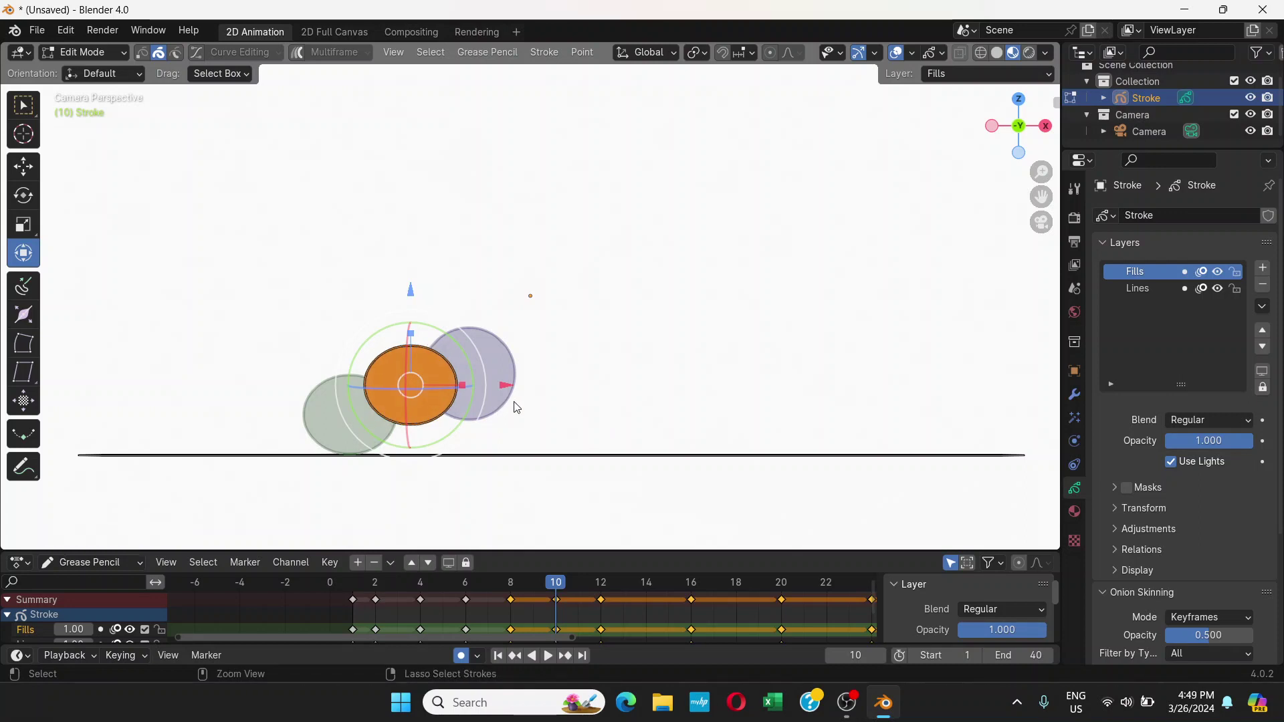
pyautogui.moveTo(411, 333); pyautogui.dragTo(362, 350)
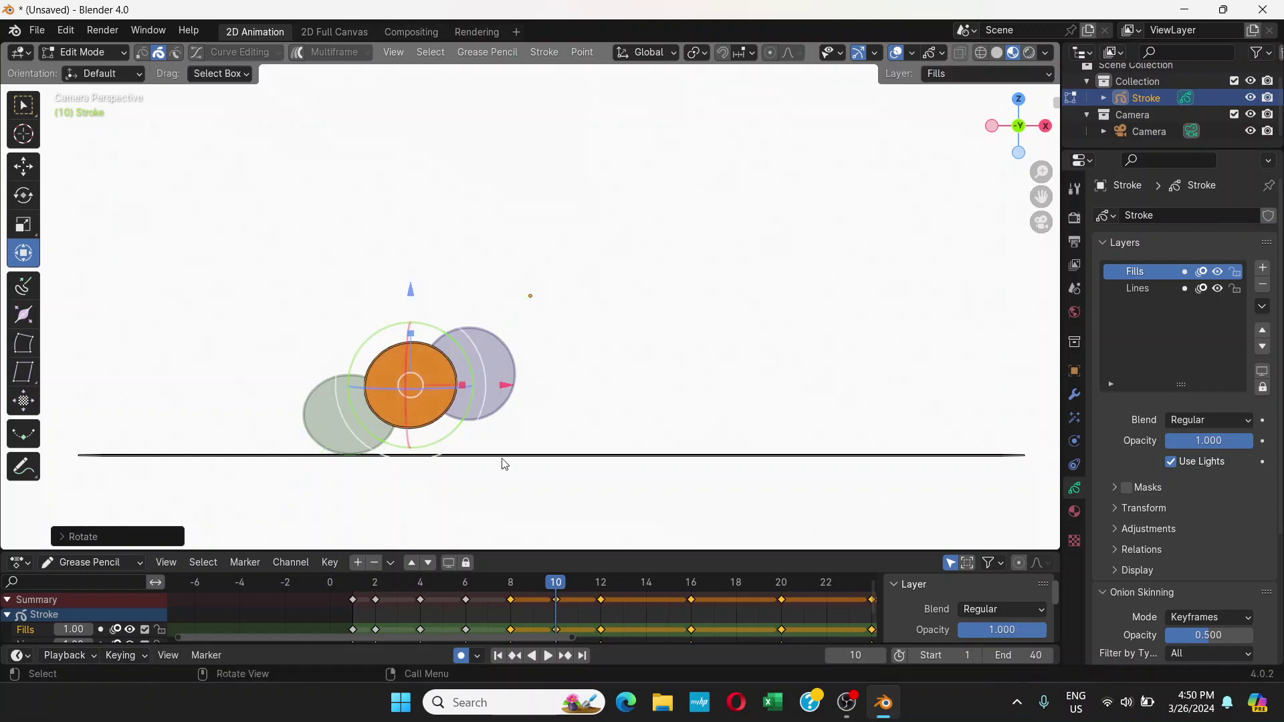
pyautogui.click(646, 584)
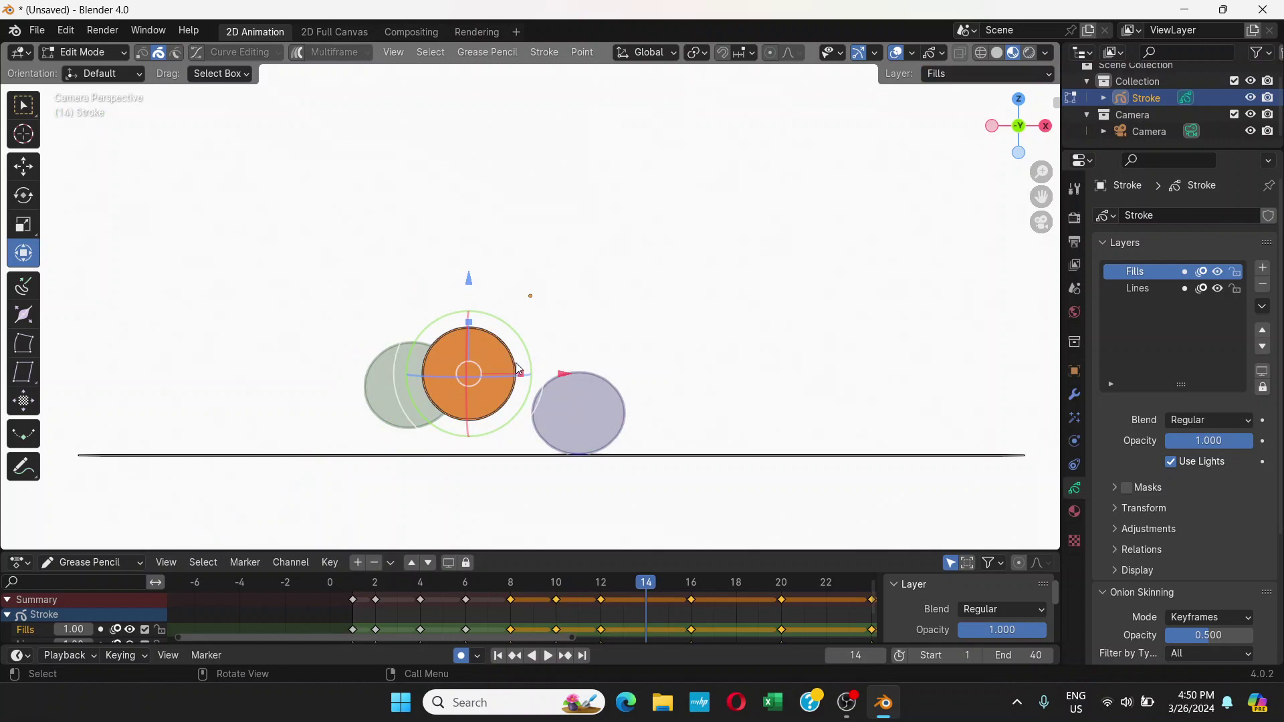
# At frame 14, move the ball further right and squash it slightly in height
pyautogui.hotkey('alt', 'c')
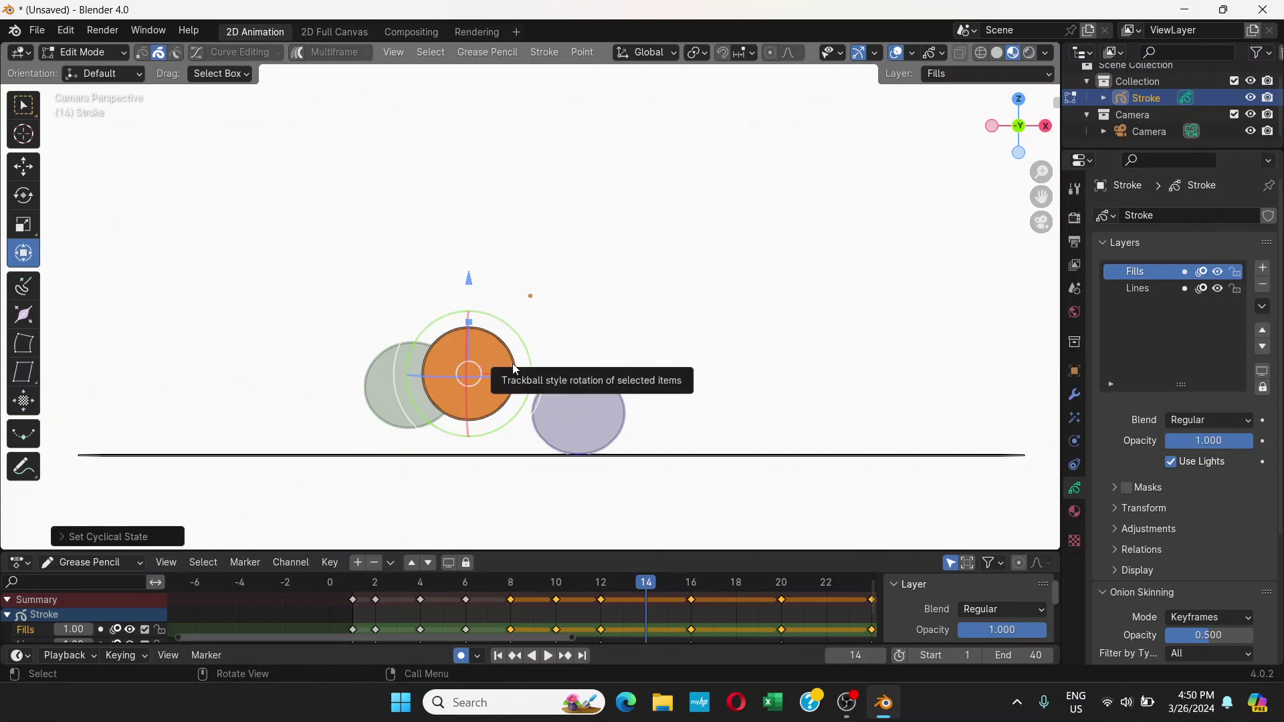
pyautogui.press('g')
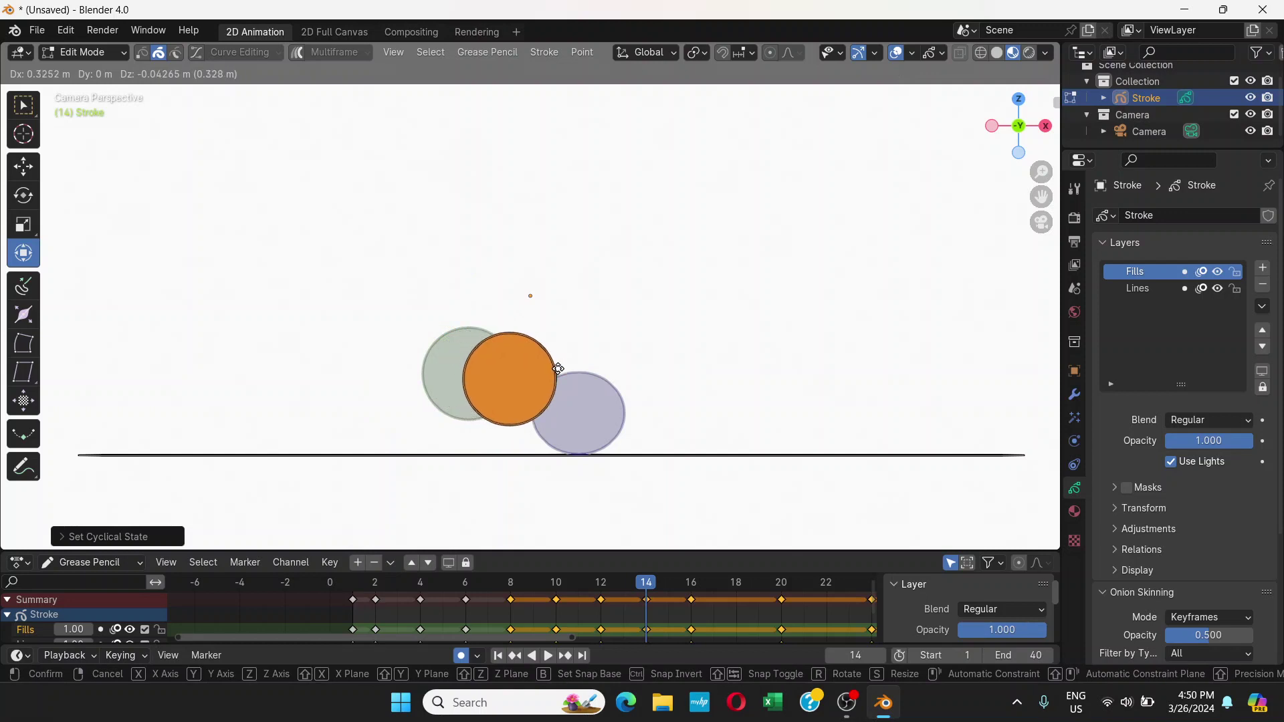
pyautogui.click(575, 370)
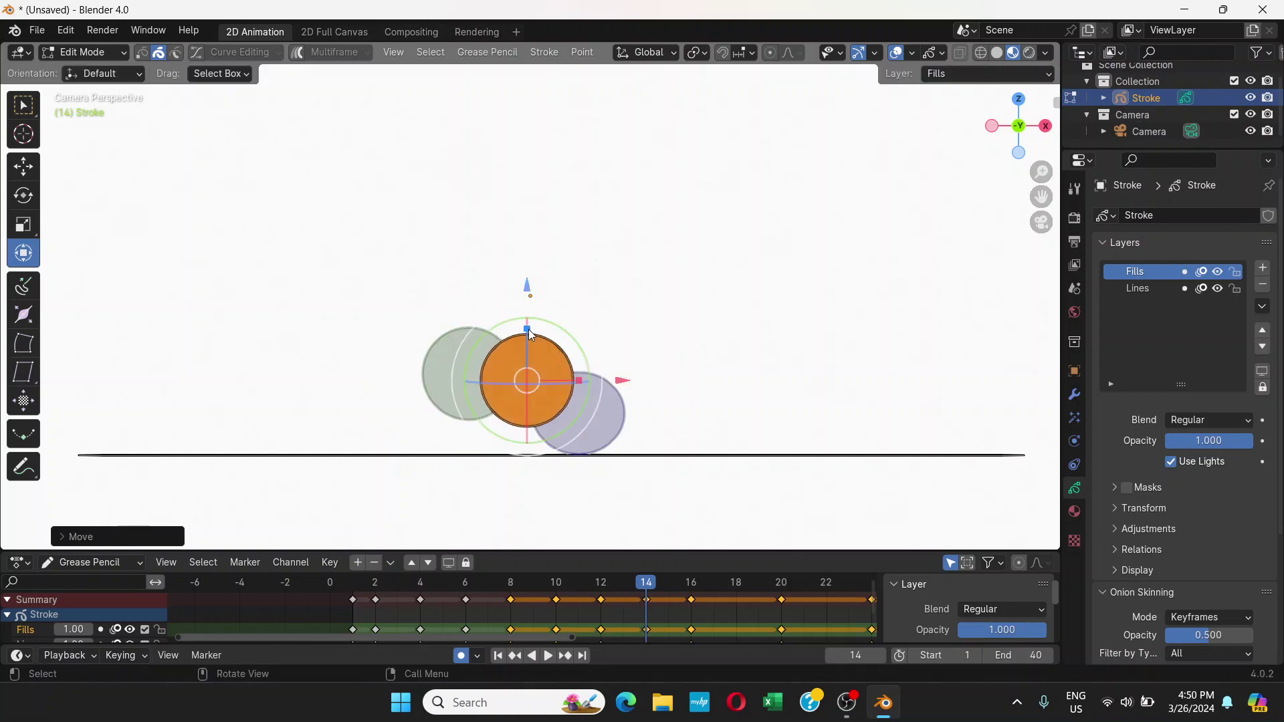
pyautogui.moveTo(531, 331); pyautogui.dragTo(576, 333)
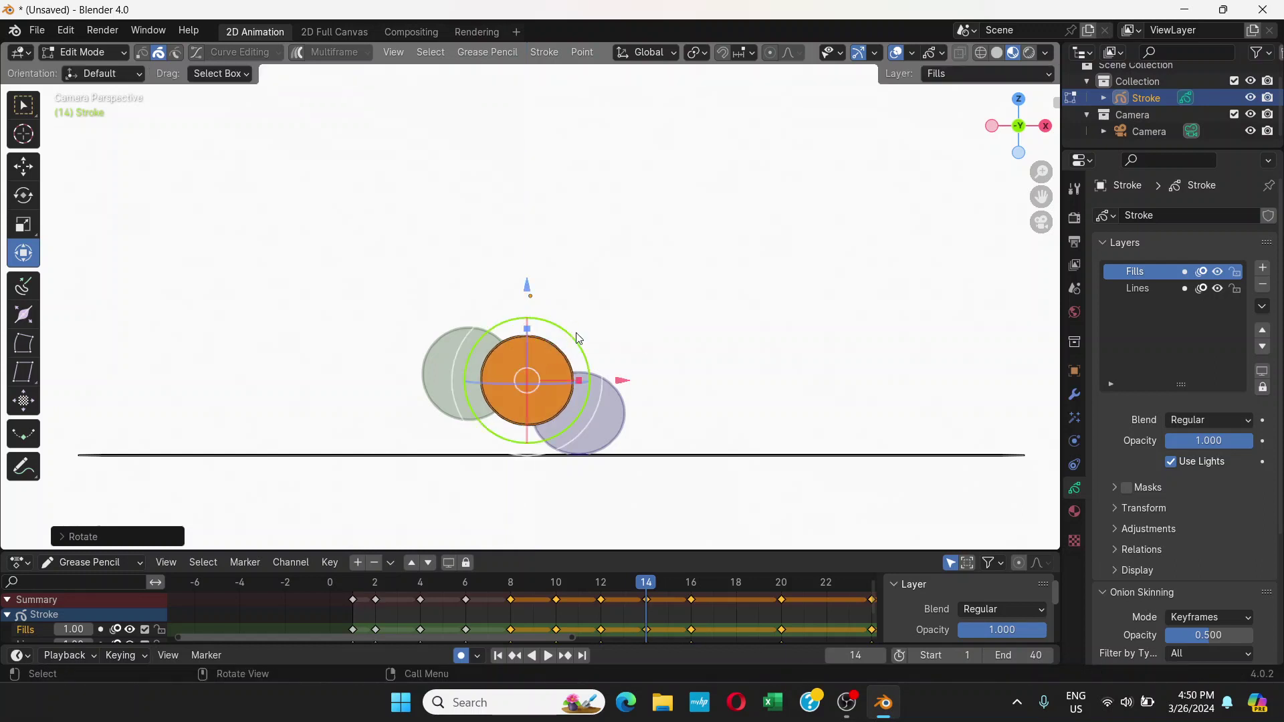
# At frame 18, move the ball up and right and stretch it slightly taller
pyautogui.click(736, 583)
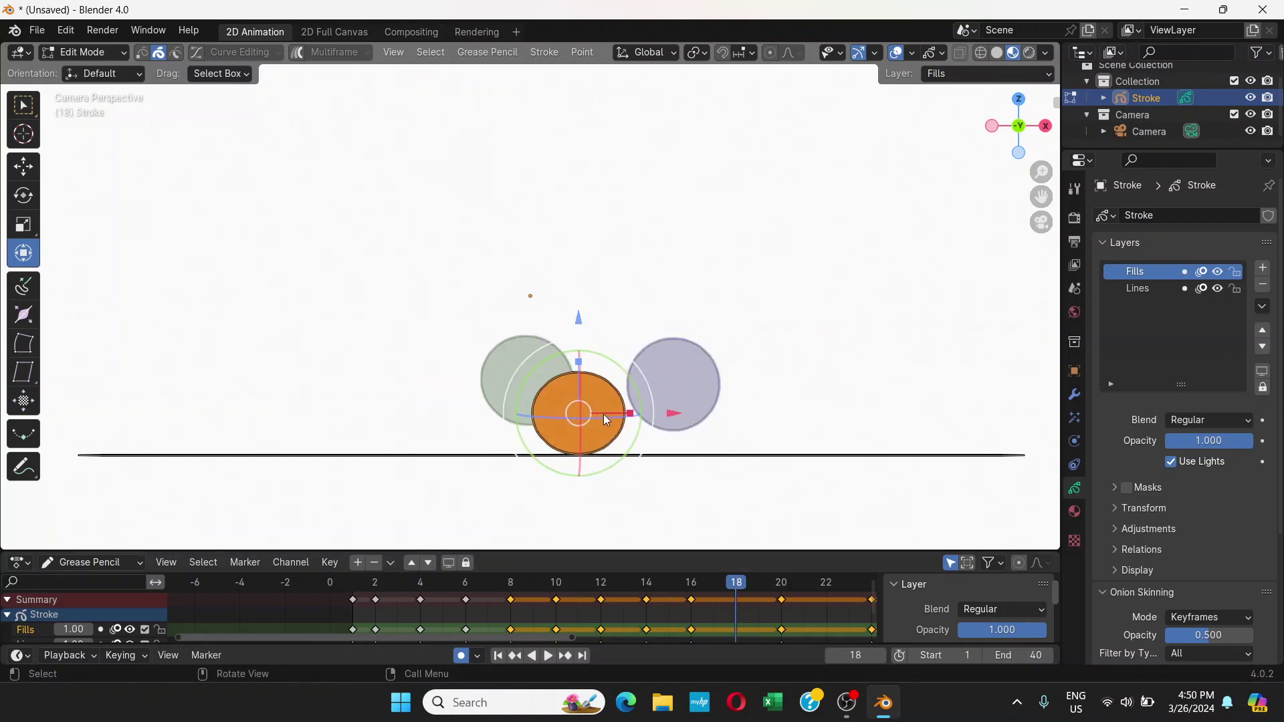
pyautogui.press('g')
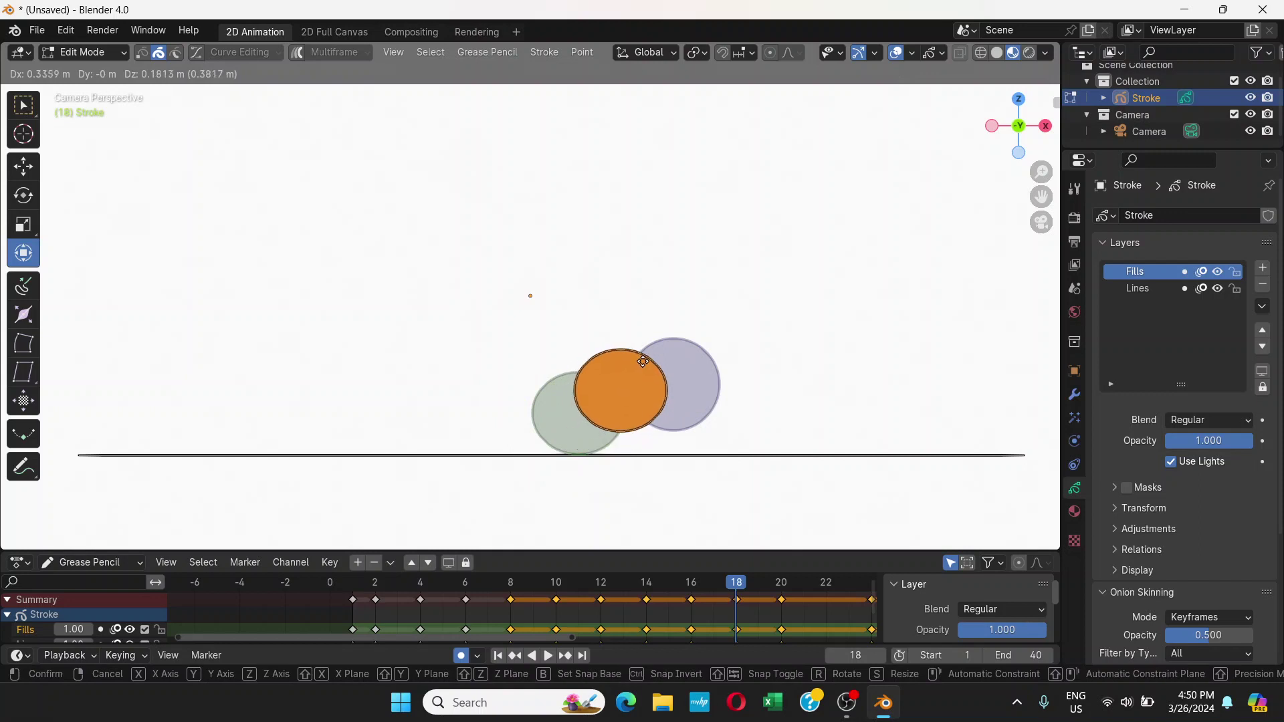
pyautogui.click(656, 368)
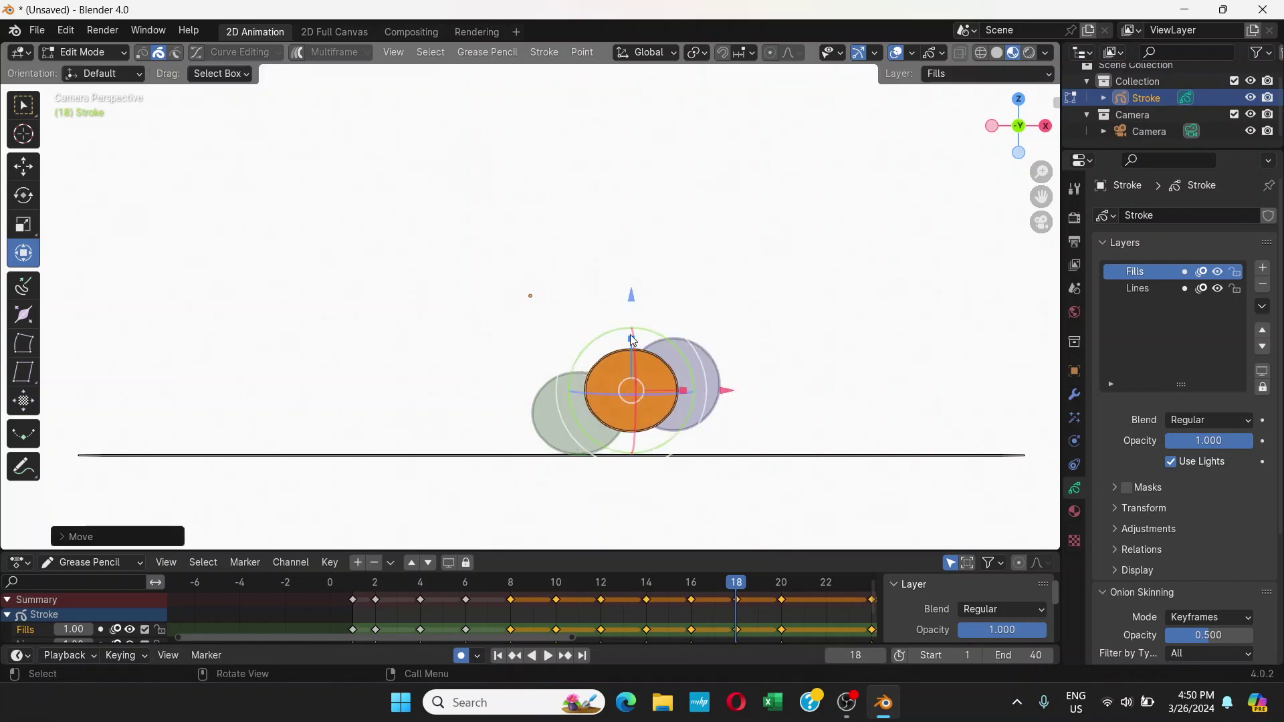
pyautogui.moveTo(632, 340)
pyautogui.mouseDown()
pyautogui.moveTo(630, 324)
pyautogui.moveTo(580, 343)
pyautogui.mouseUp()
# At frame 22, slide the ball right and squash it to about 0.97 scale, then go to frame 26
pyautogui.click(826, 585)
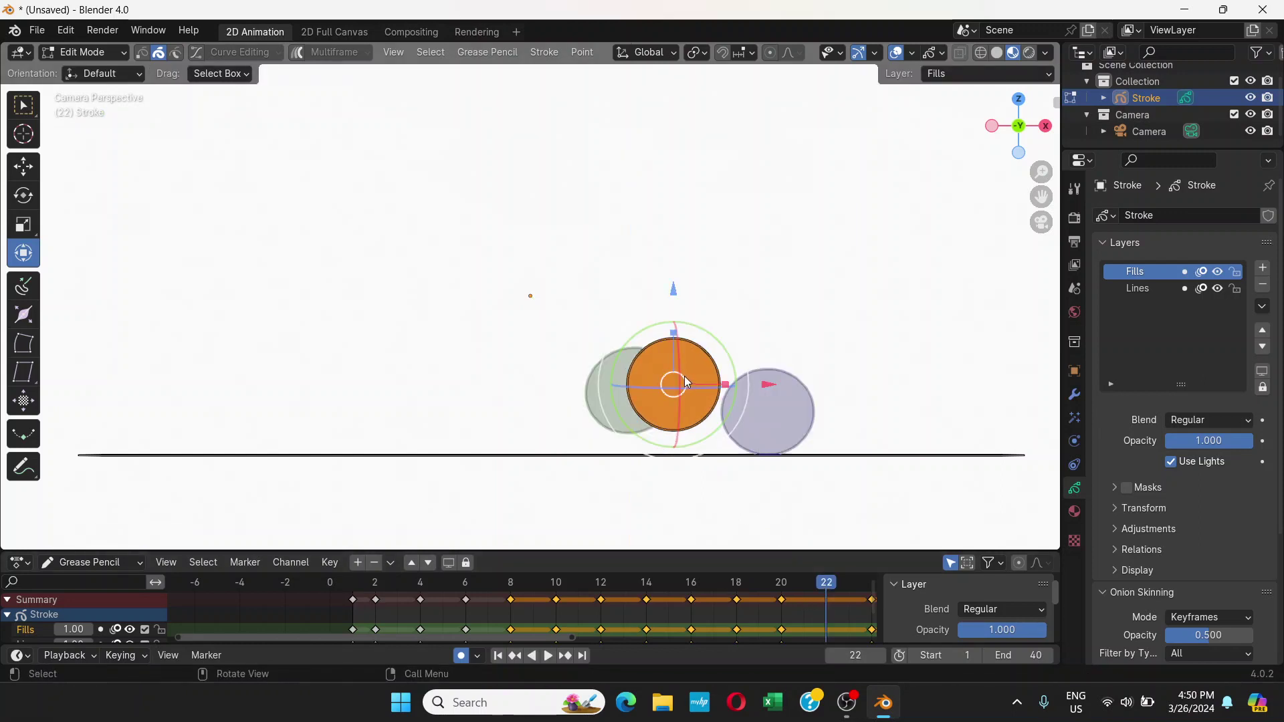
pyautogui.moveTo(687, 376); pyautogui.dragTo(744, 383)
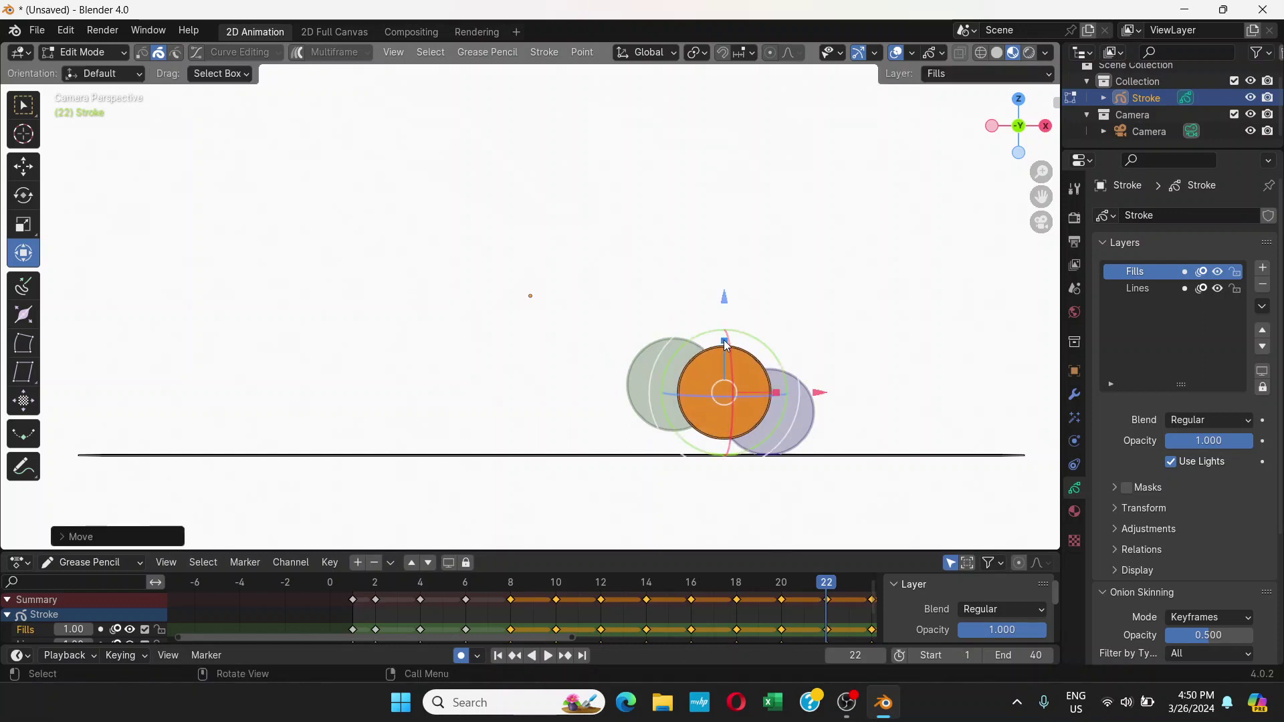
pyautogui.moveTo(725, 343); pyautogui.dragTo(788, 364)
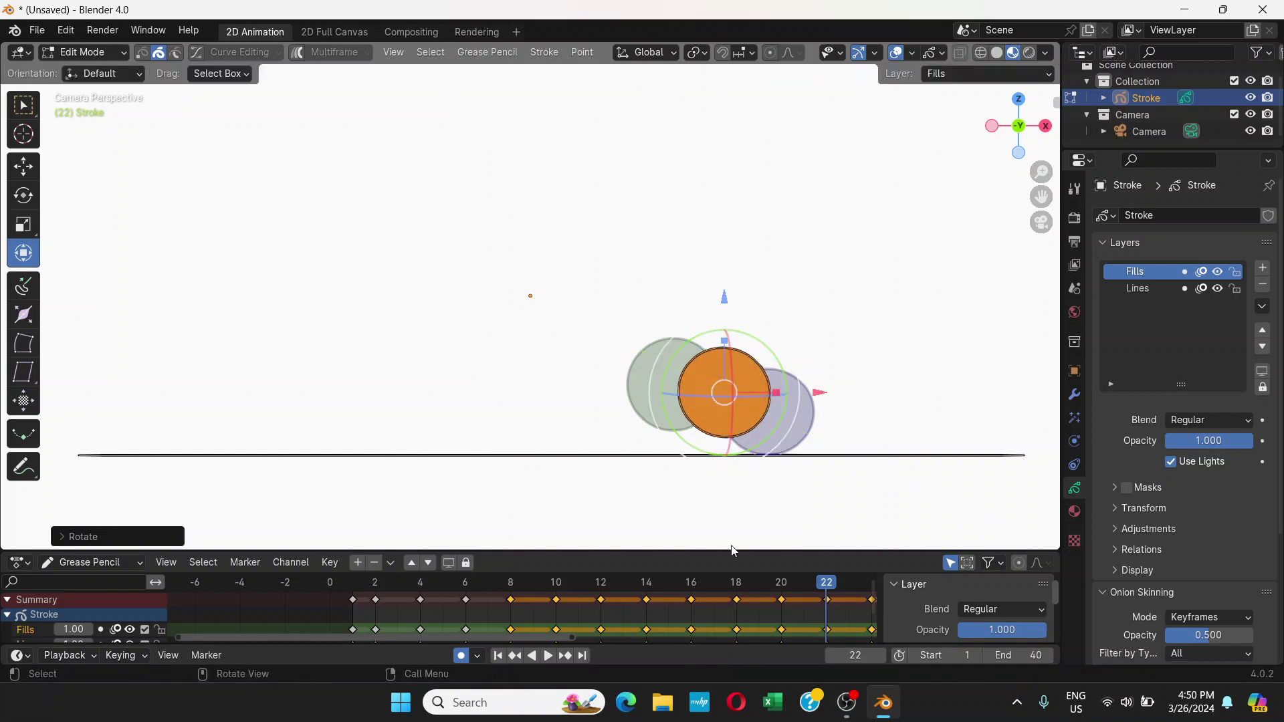
pyautogui.moveTo(419, 634); pyautogui.dragTo(683, 648)
pyautogui.click(524, 587)
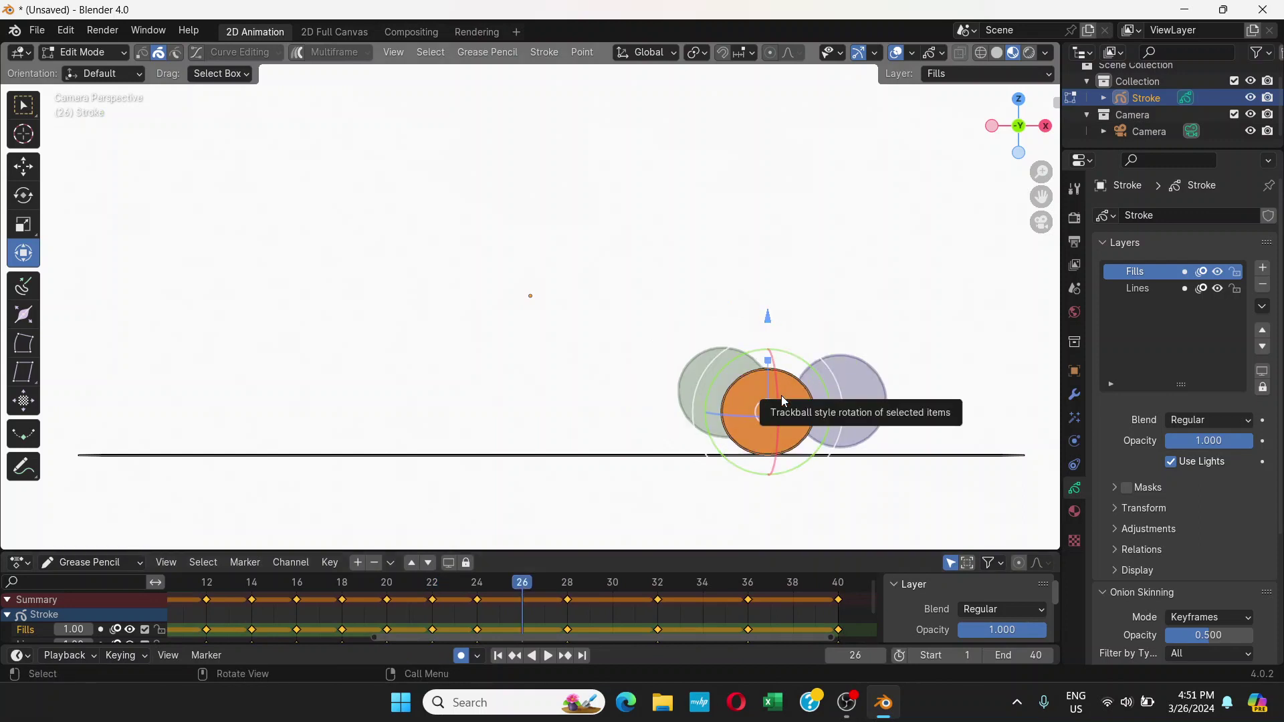
# At frame 26, move the ball right along the ground line and stretch it slightly taller
pyautogui.click(613, 585)
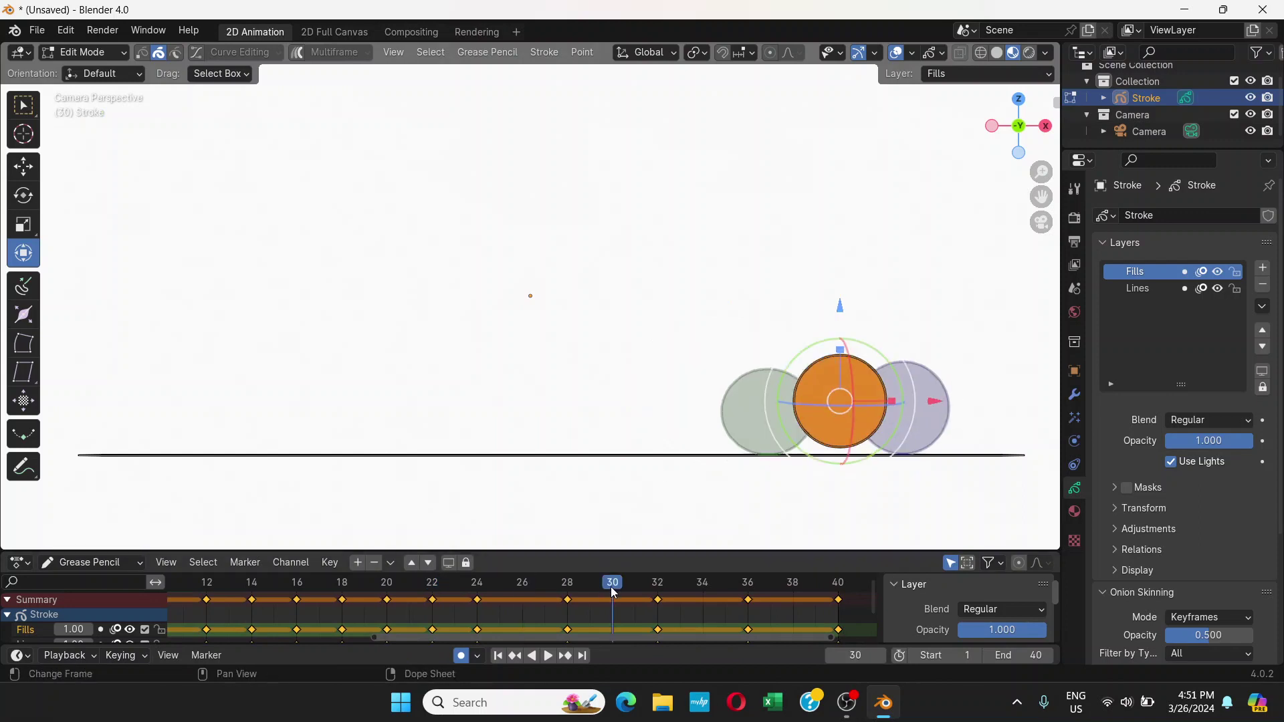
pyautogui.click(483, 586)
pyautogui.press('space')
pyautogui.moveTo(523, 591)
pyautogui.mouseDown()
pyautogui.moveTo(563, 584)
pyautogui.moveTo(527, 588)
pyautogui.mouseUp()
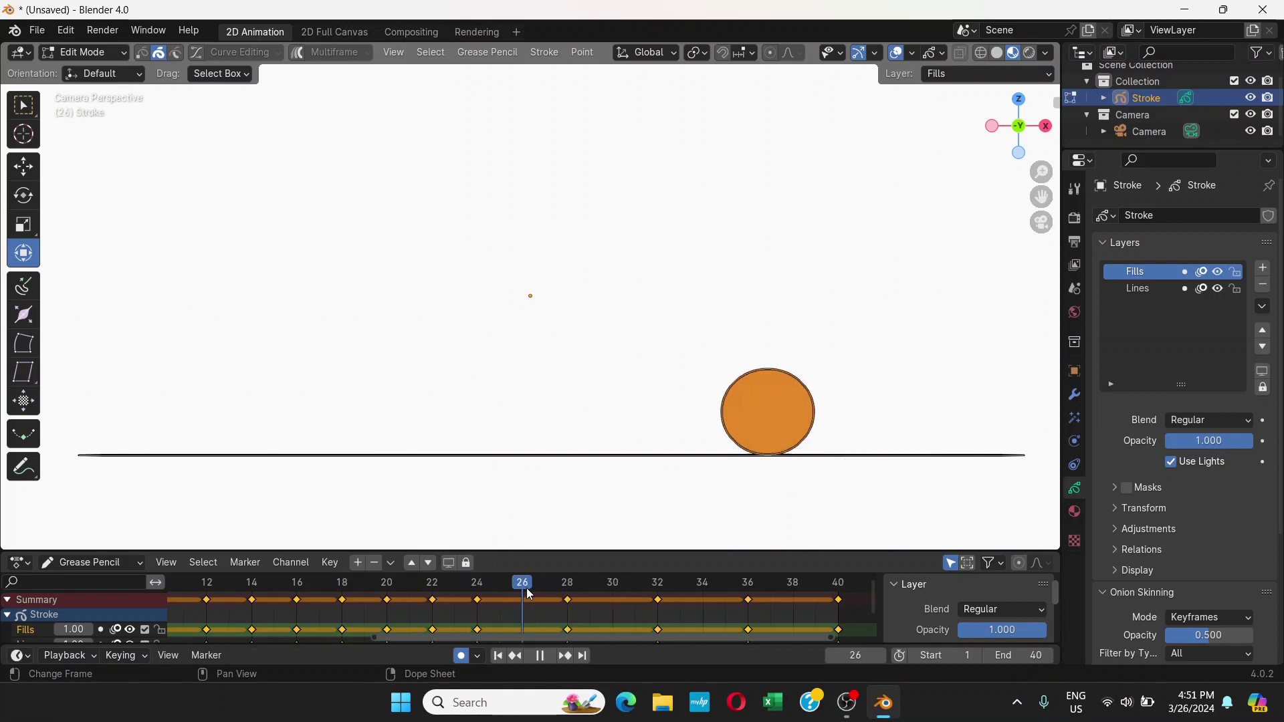
pyautogui.press('space')
pyautogui.press('g')
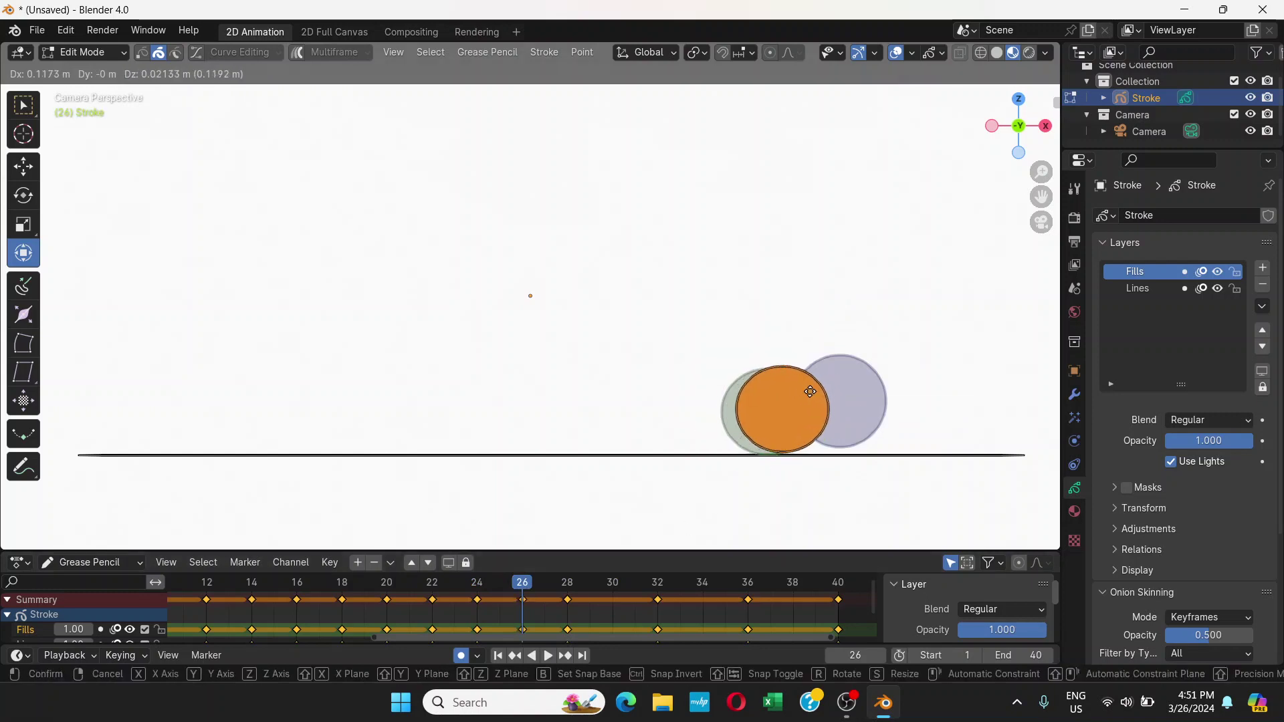
pyautogui.click(834, 389)
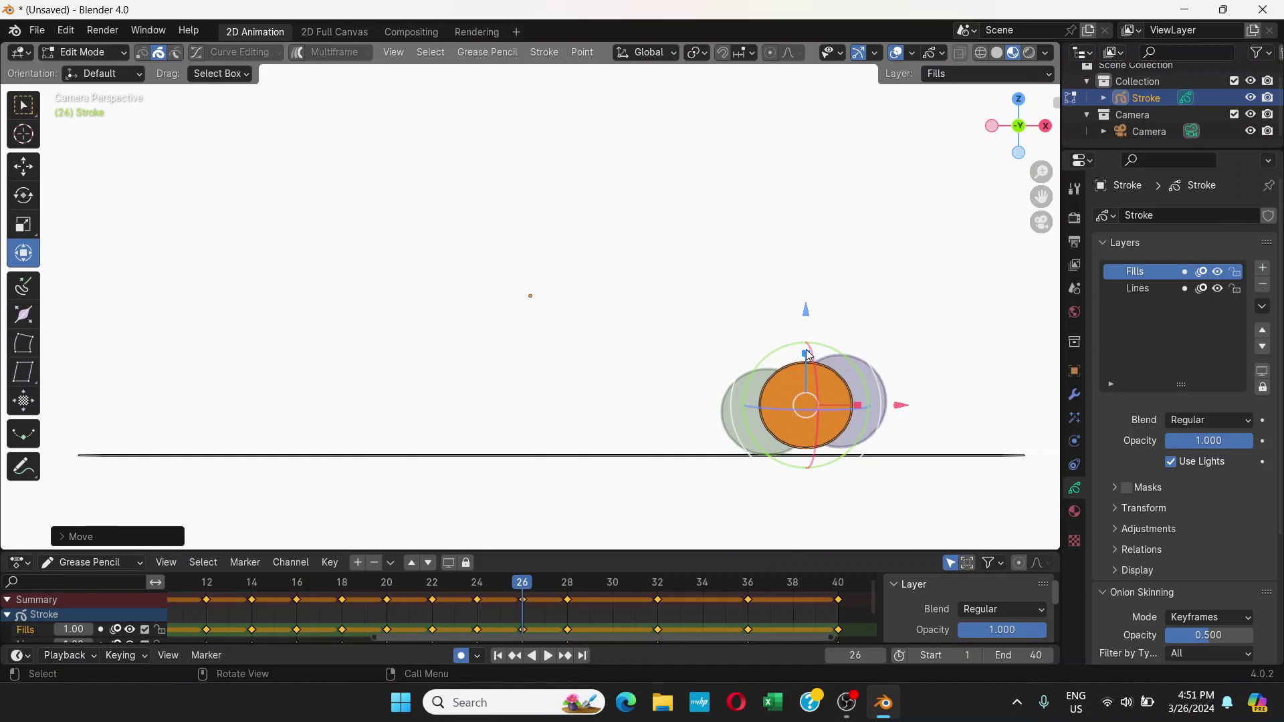
pyautogui.moveTo(806, 353); pyautogui.dragTo(803, 342)
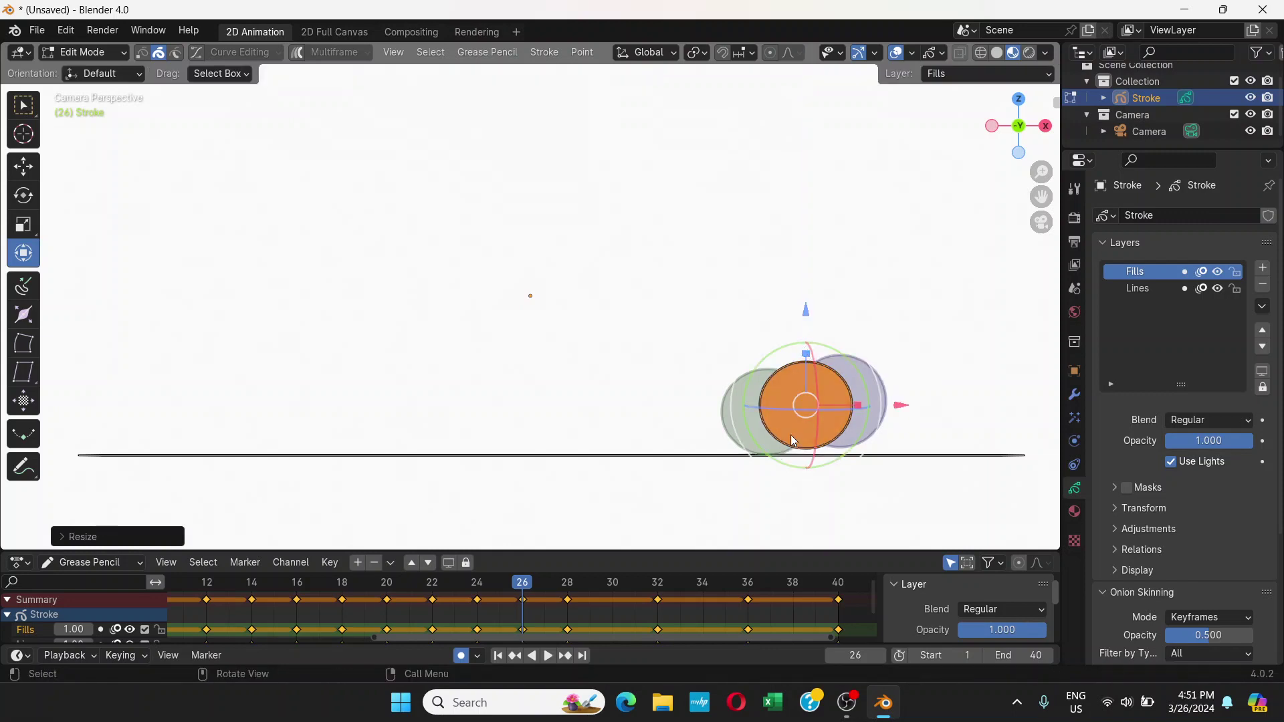
# Move the ball progressively further right at frames 30, 34 and 38
pyautogui.click(613, 584)
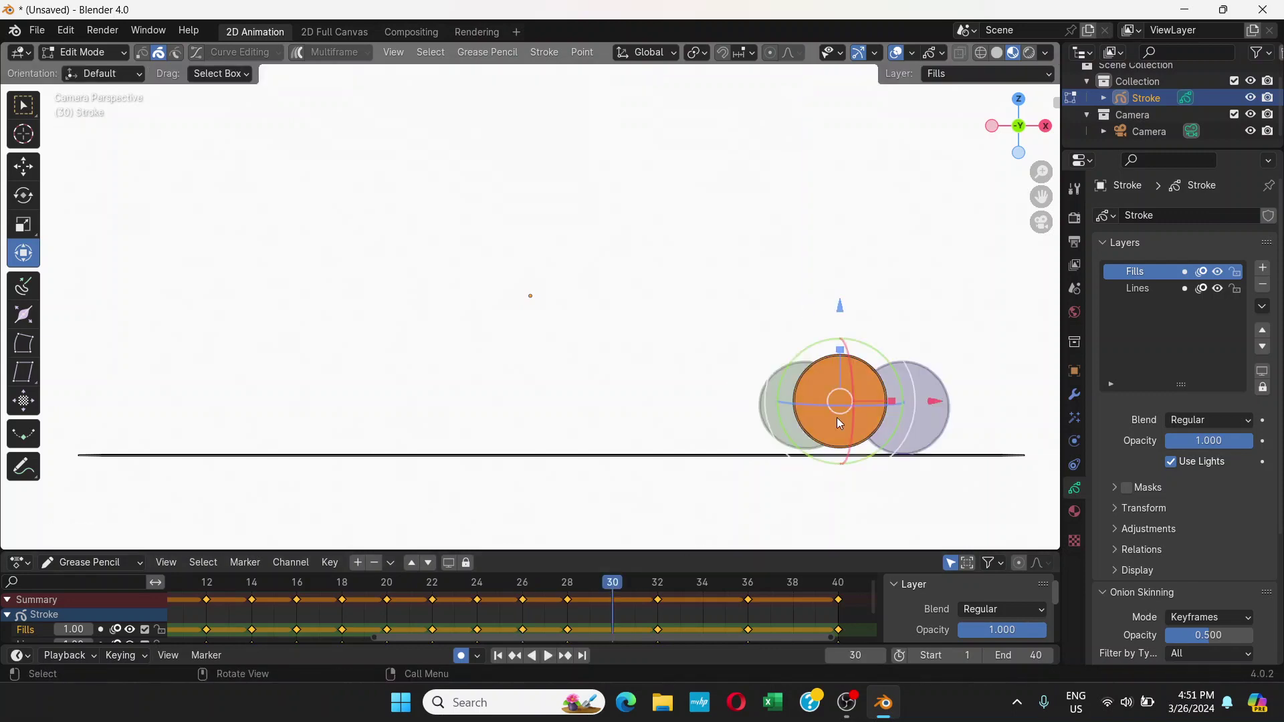
pyautogui.press('g')
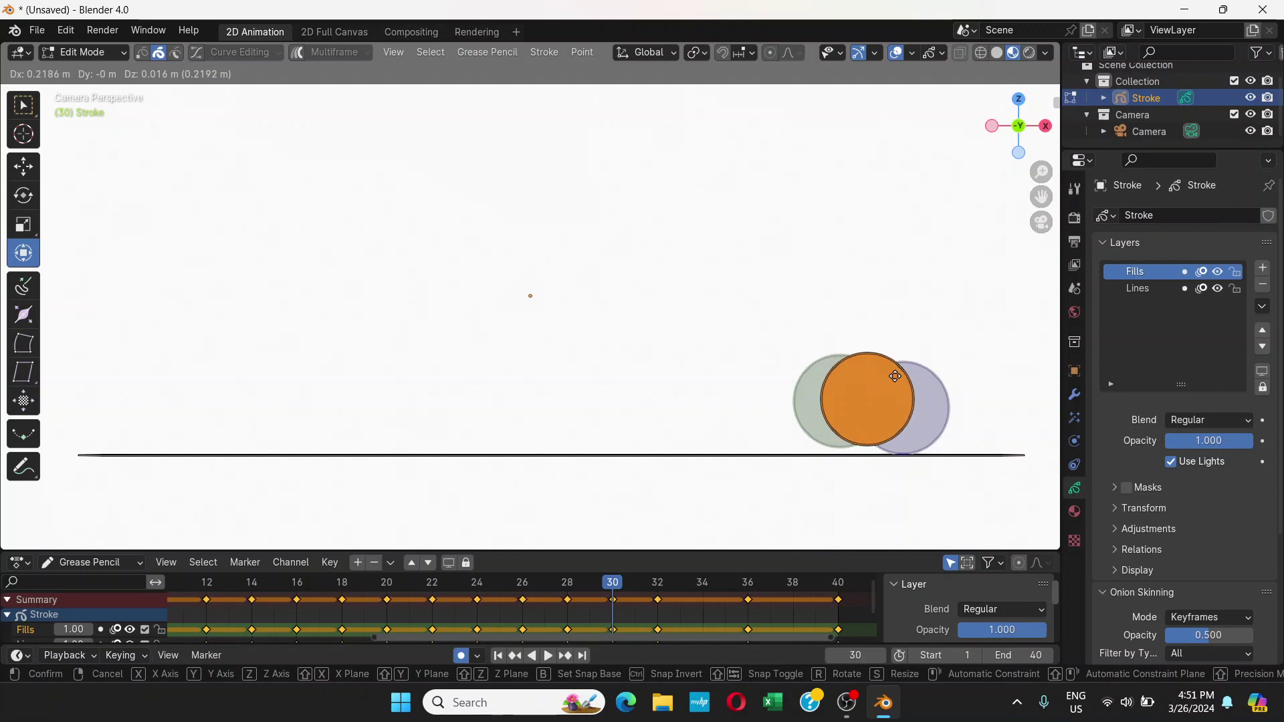
pyautogui.click(897, 382)
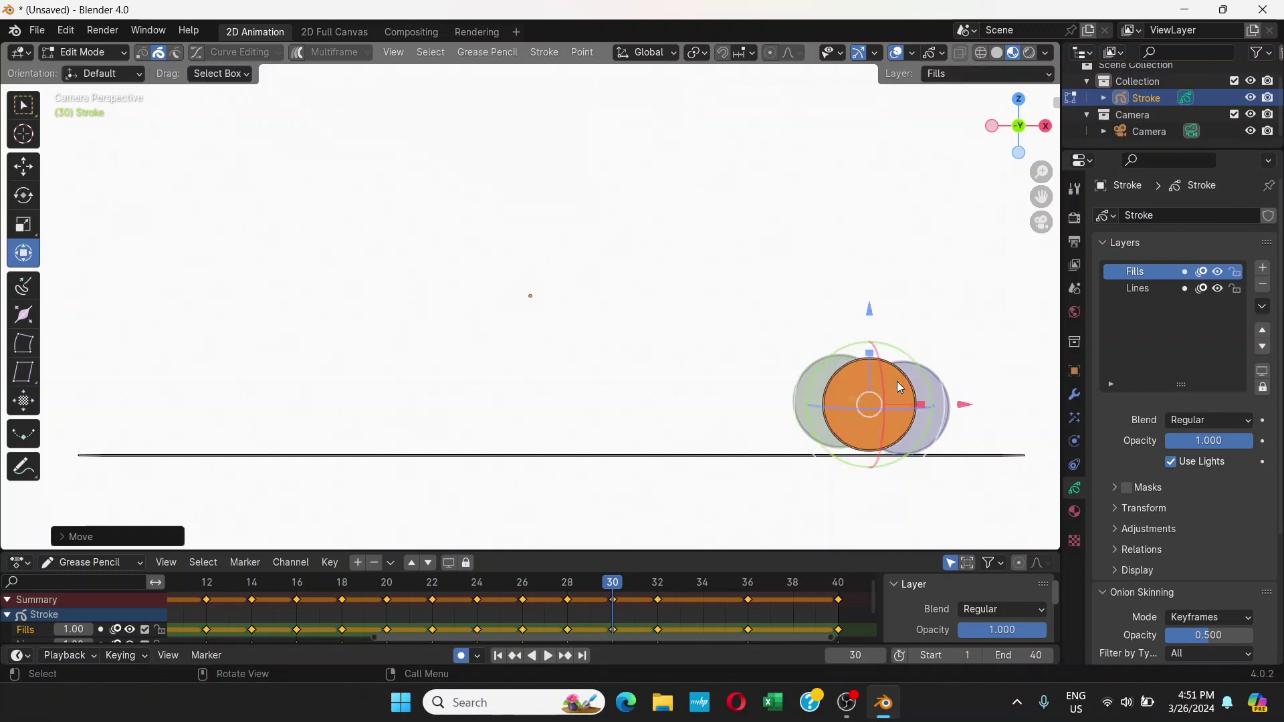
pyautogui.click(703, 584)
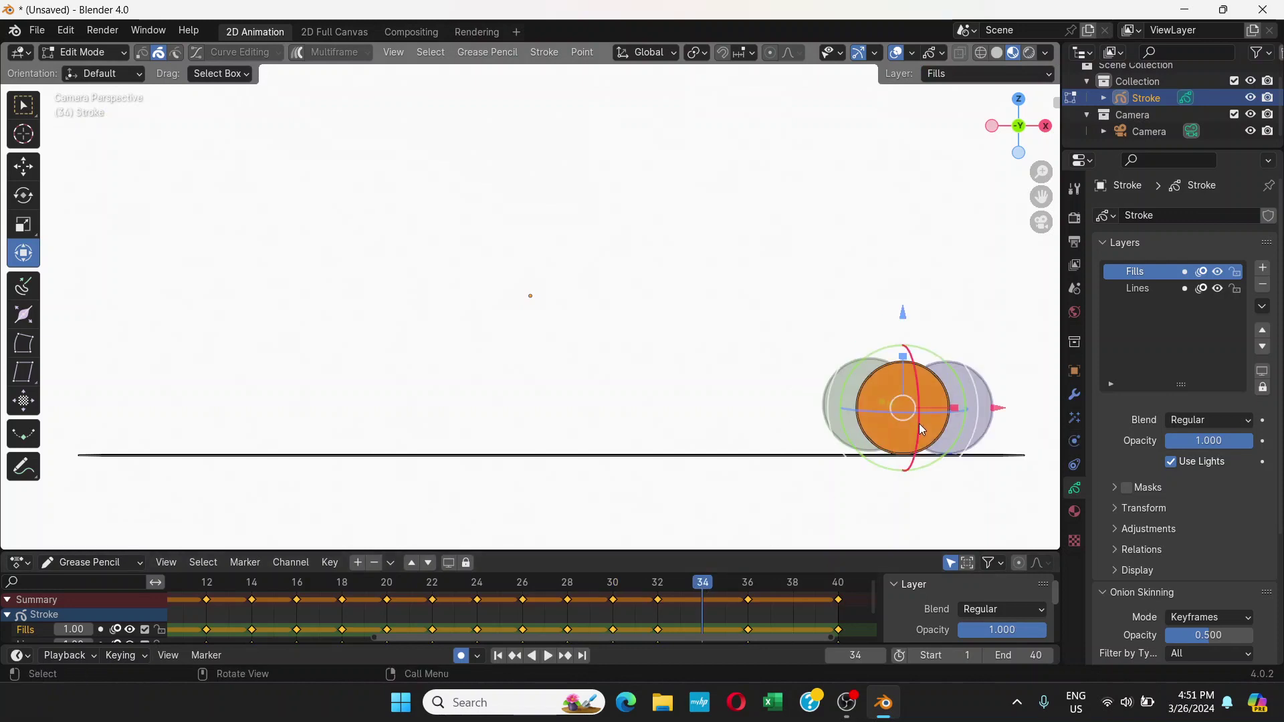
pyautogui.press('g')
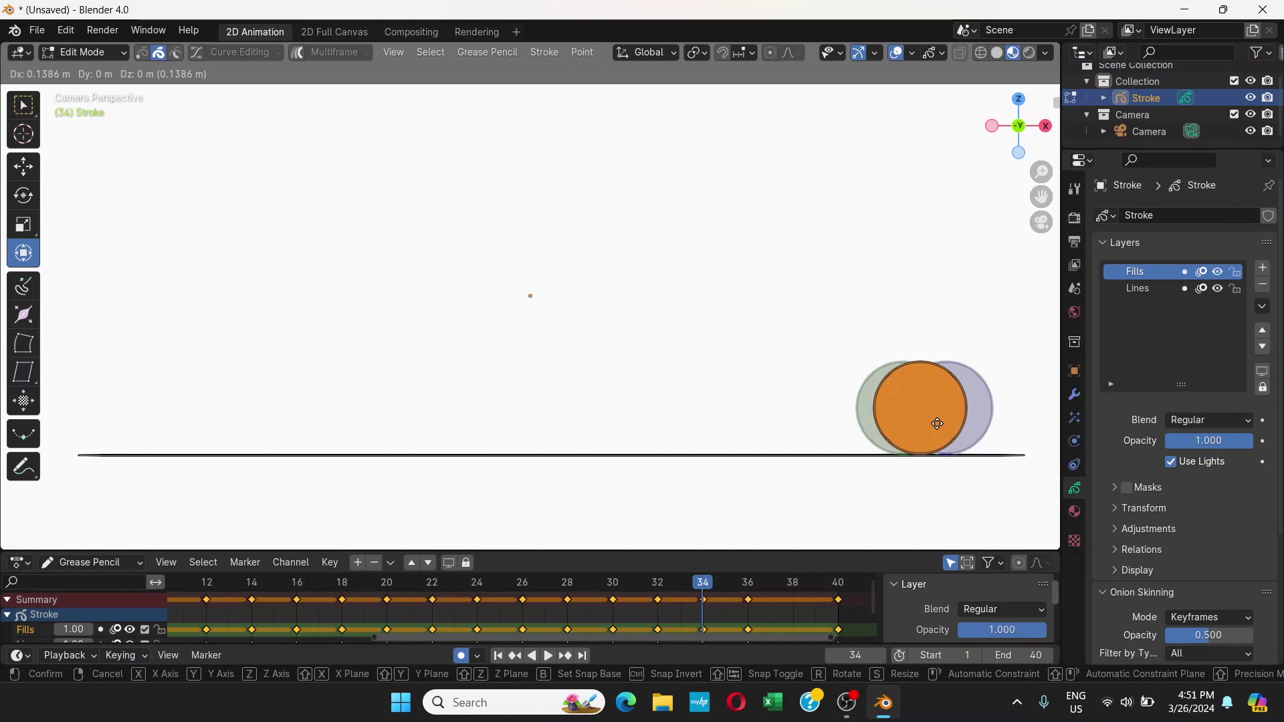
pyautogui.click(937, 423)
pyautogui.click(792, 584)
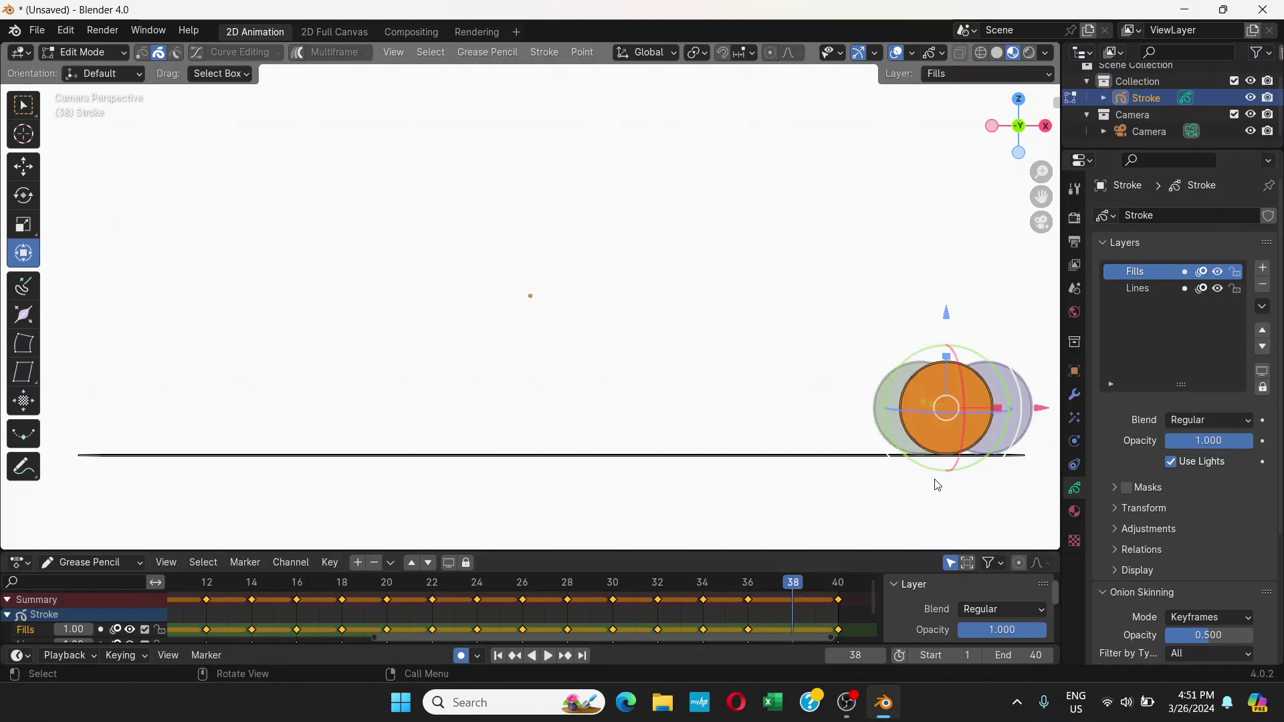
pyautogui.press('g')
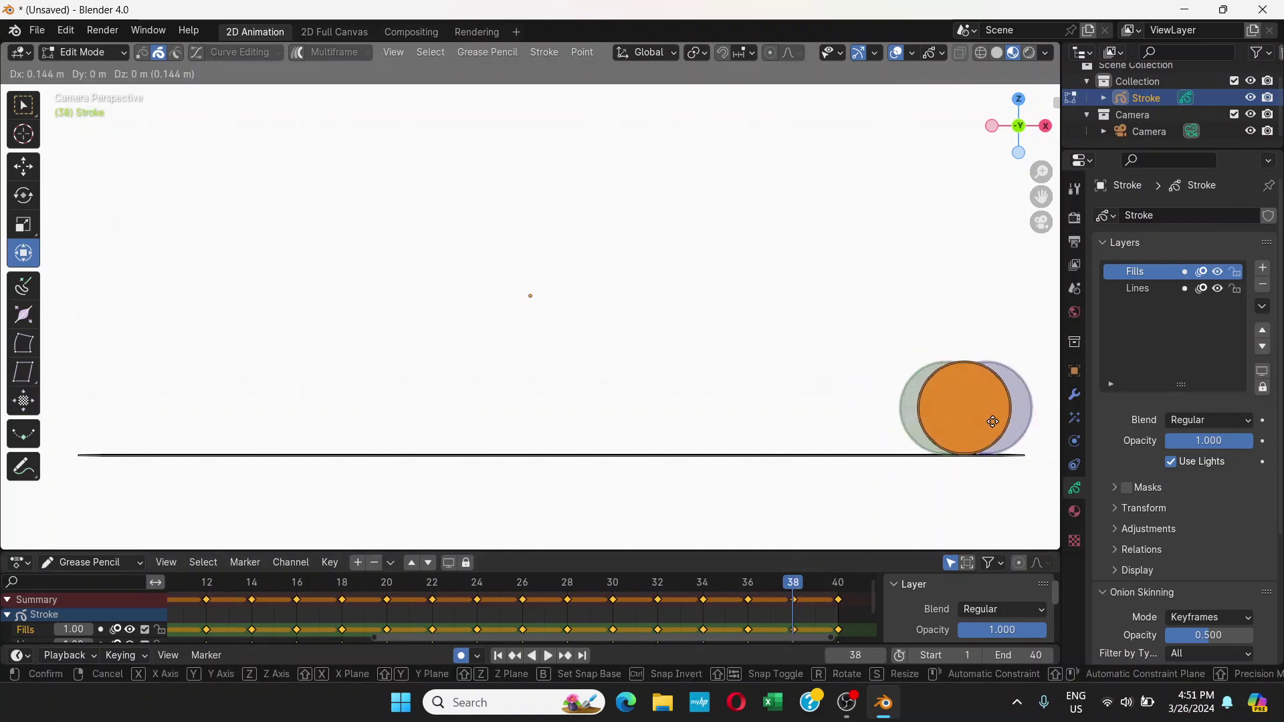
pyautogui.click(993, 421)
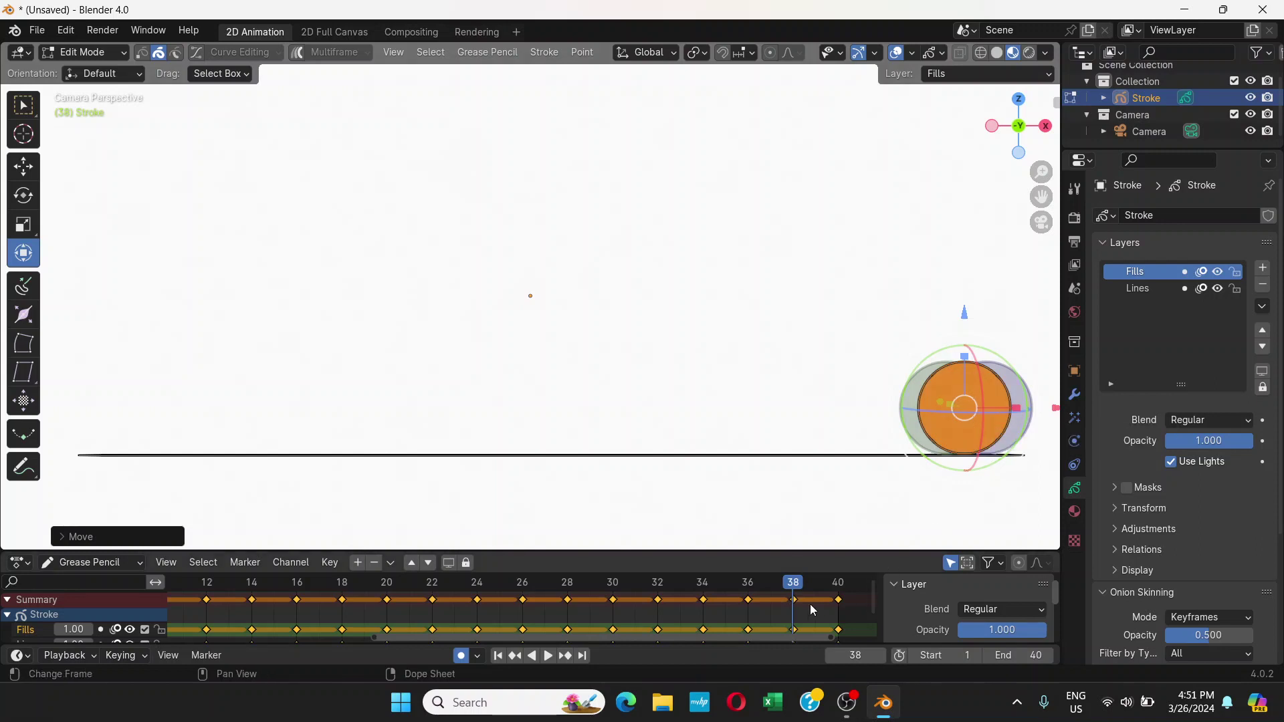
# Play back the rolling-ball animation, stop it, restart it, and scrub back toward the start
pyautogui.click(549, 656)
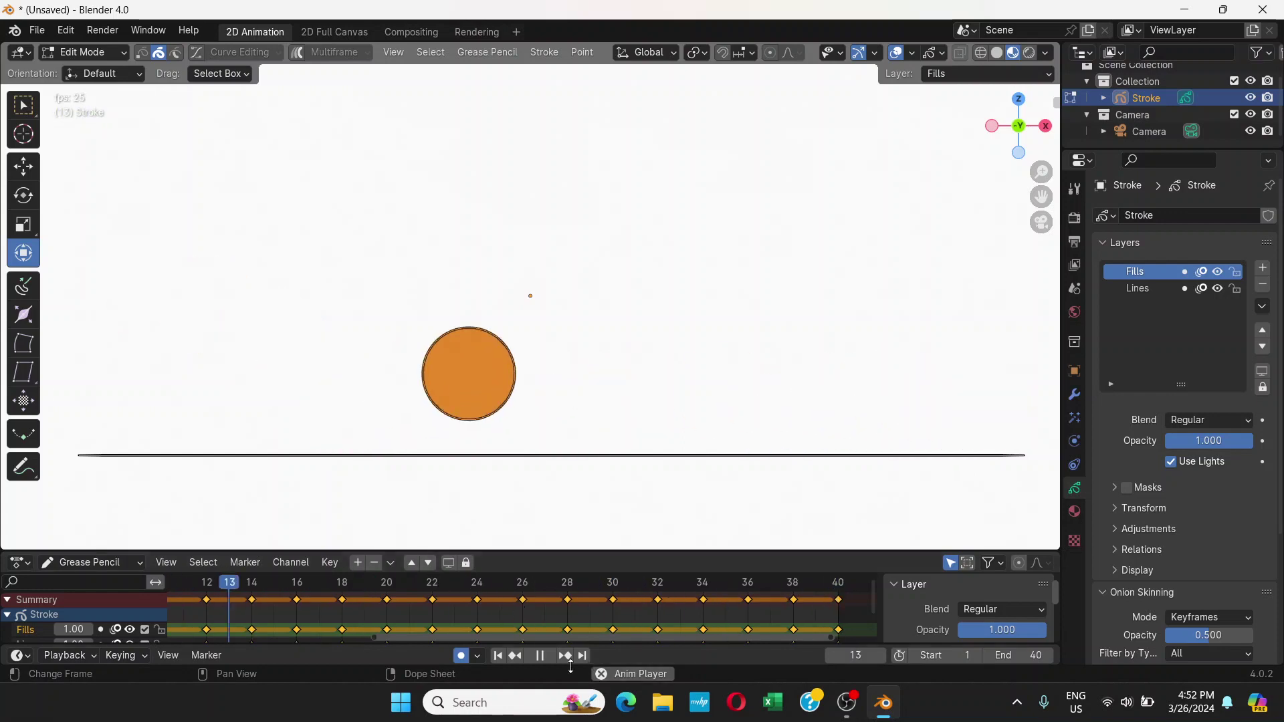
pyautogui.click(538, 655)
pyautogui.press('space')
pyautogui.click(541, 583)
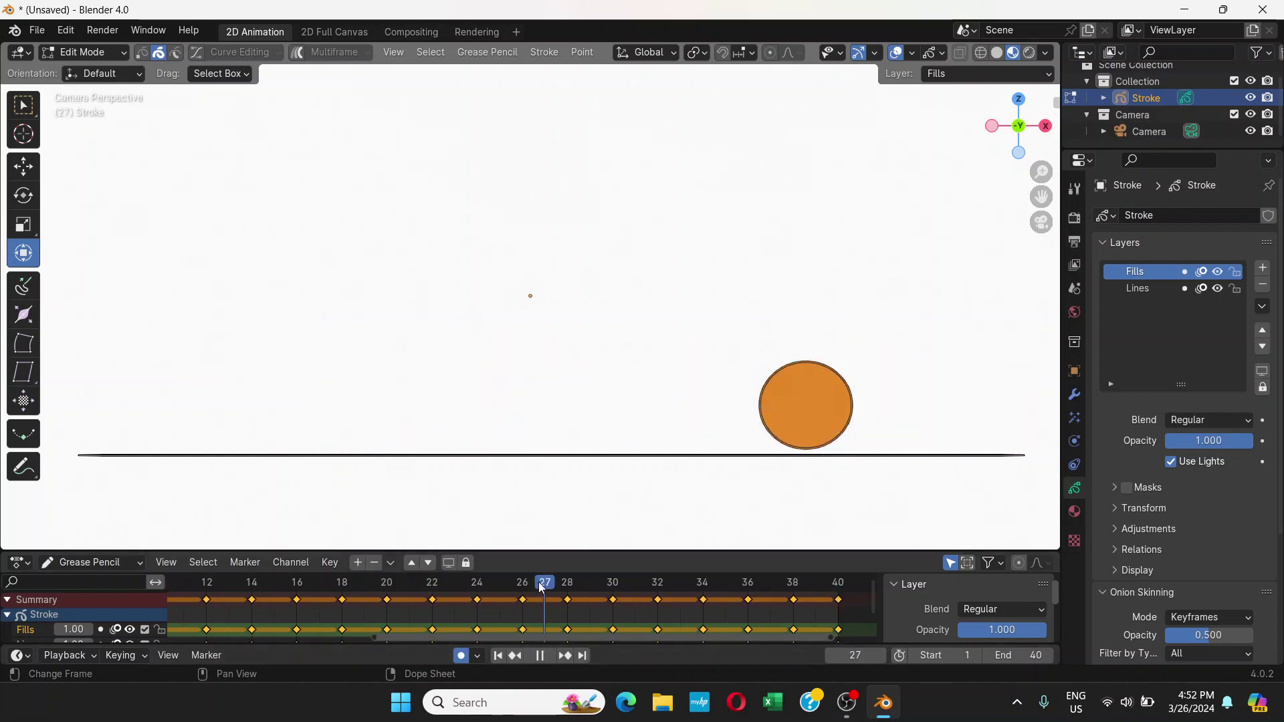
pyautogui.moveTo(542, 586); pyautogui.dragTo(248, 597)
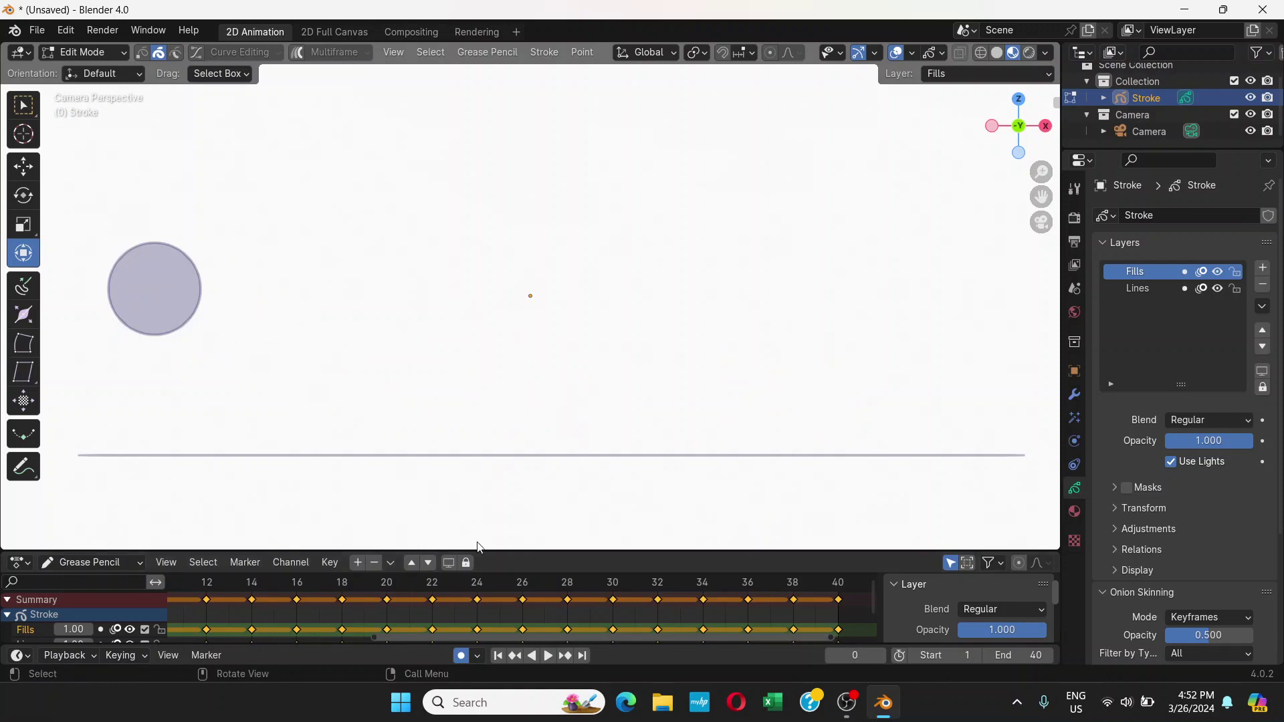
# Replay the animation from frame 1, stop at frame 22, then jump to frame 40
pyautogui.moveTo(498, 577); pyautogui.dragTo(202, 592)
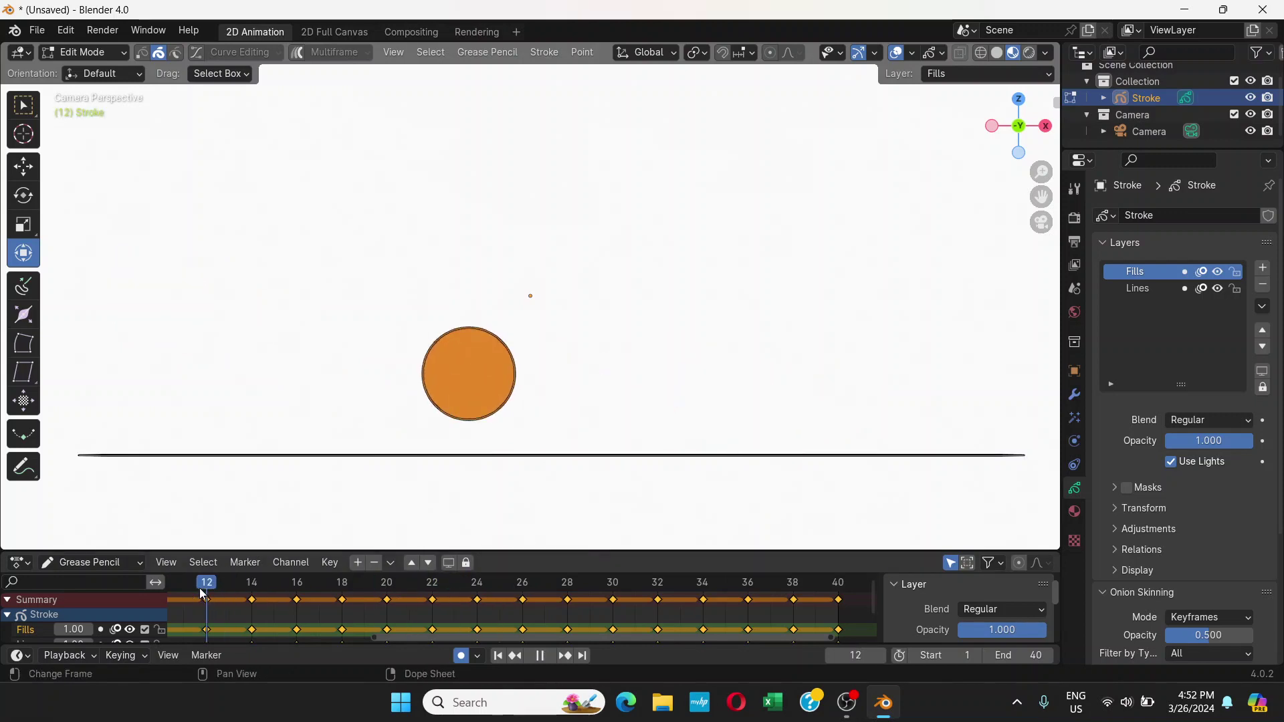
pyautogui.click(498, 657)
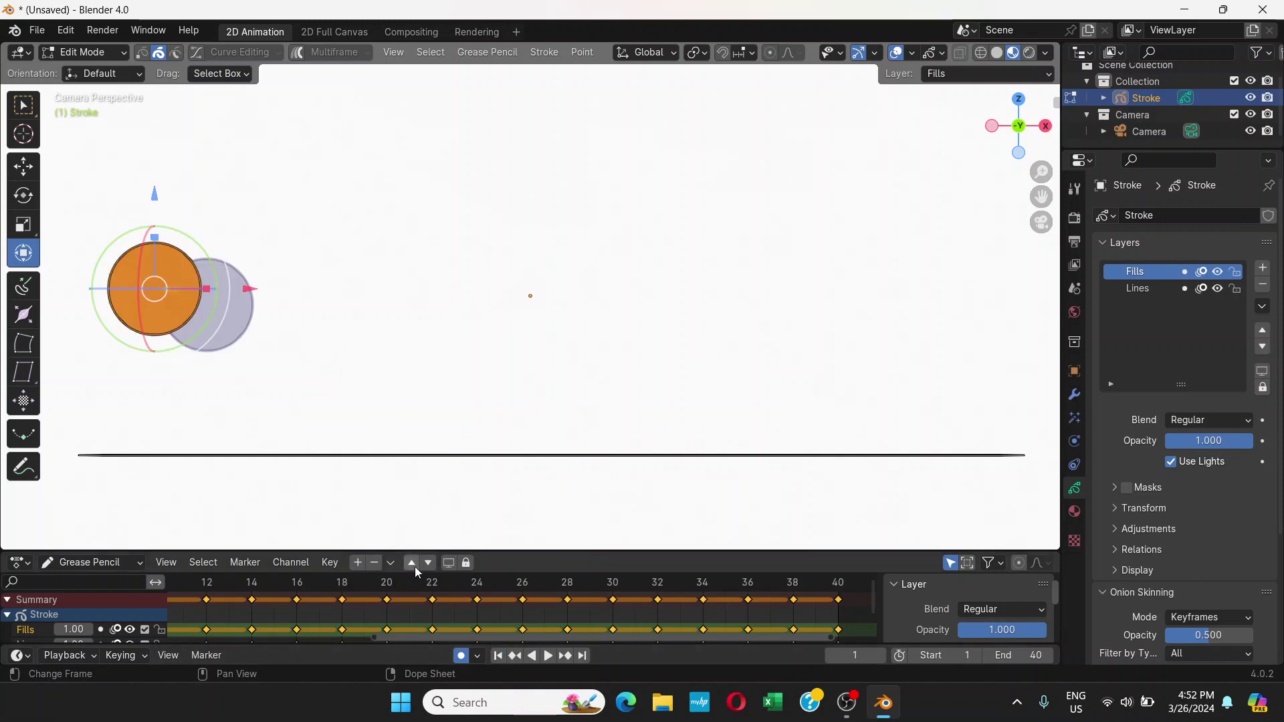
pyautogui.click(548, 656)
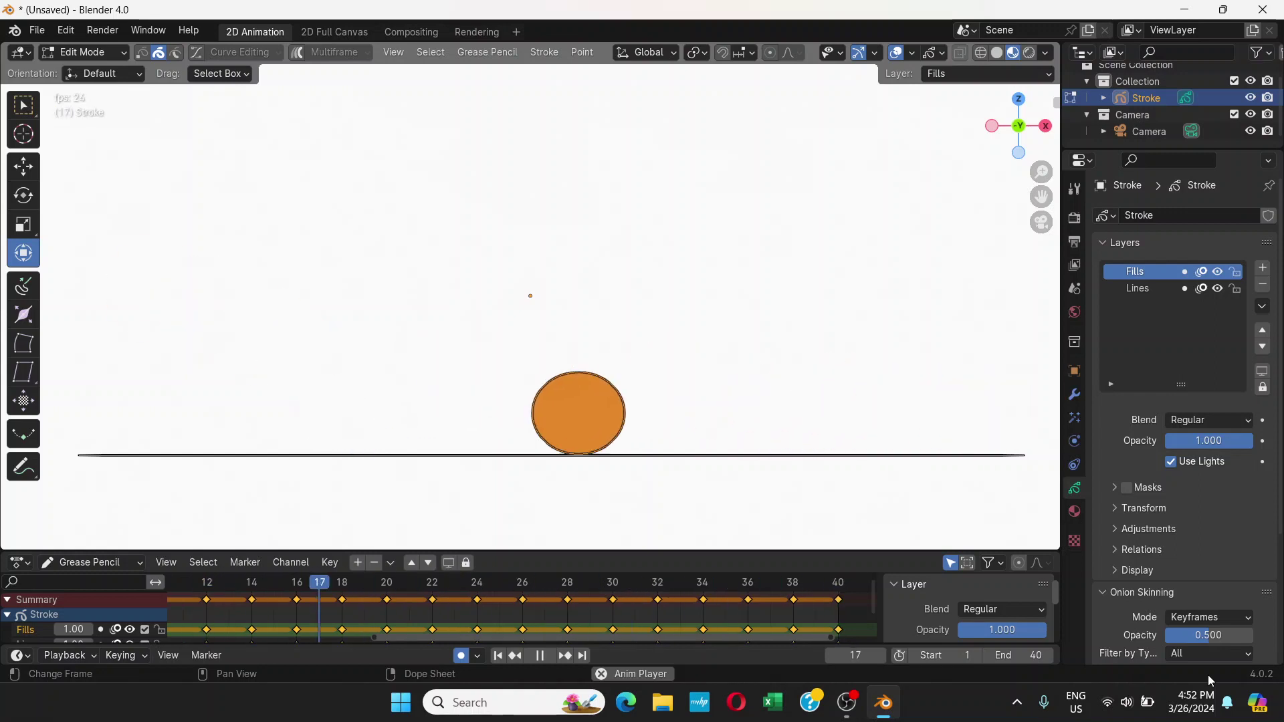
pyautogui.click(543, 654)
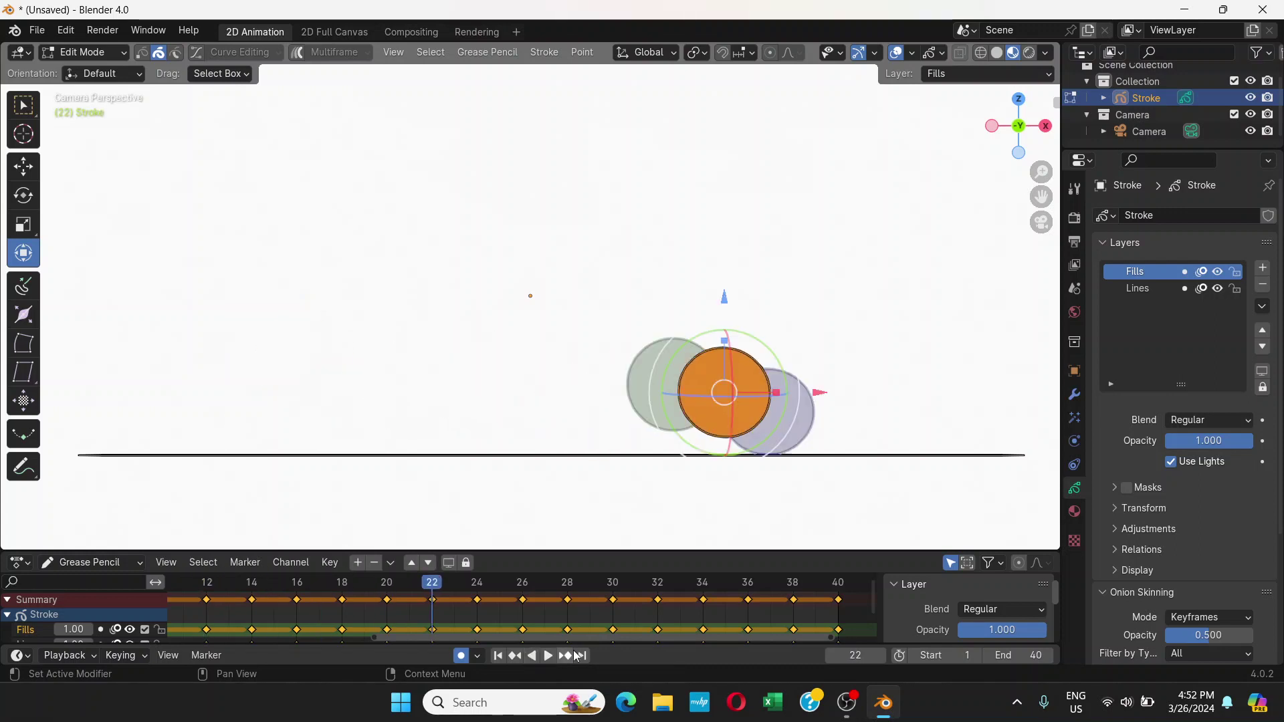
pyautogui.click(583, 657)
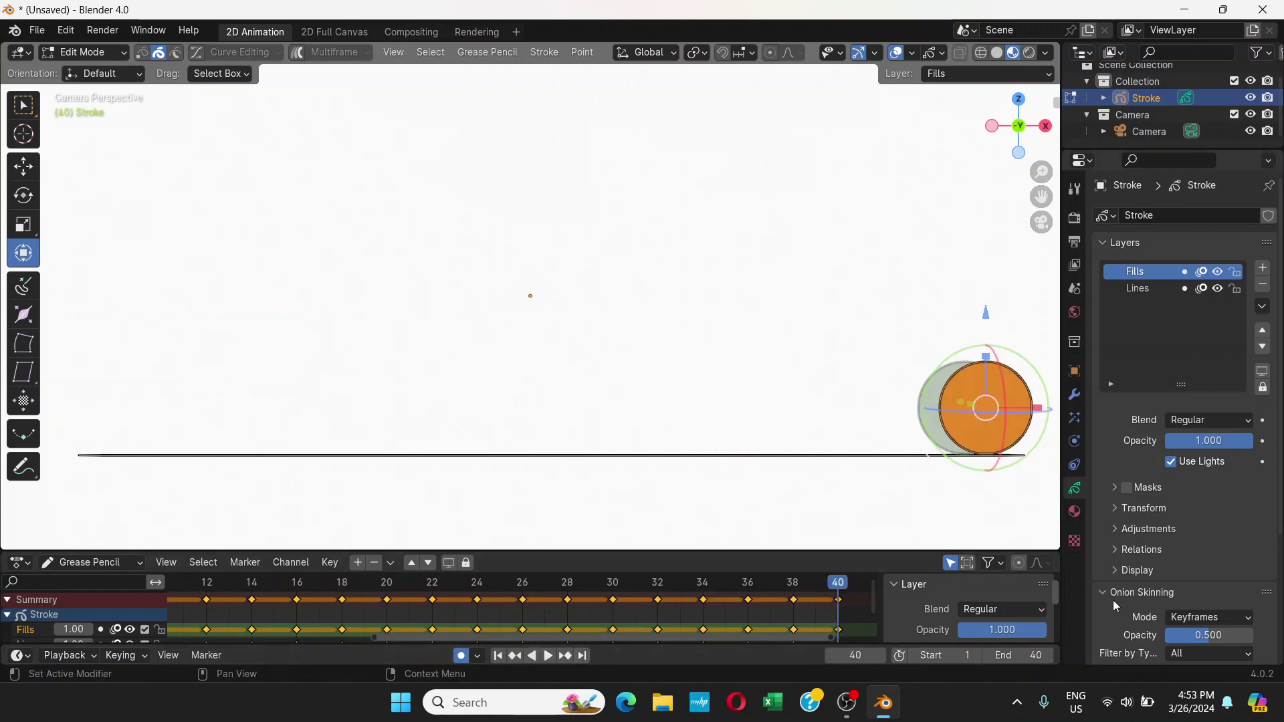
pyautogui.hotkey('alt', 'Tab')
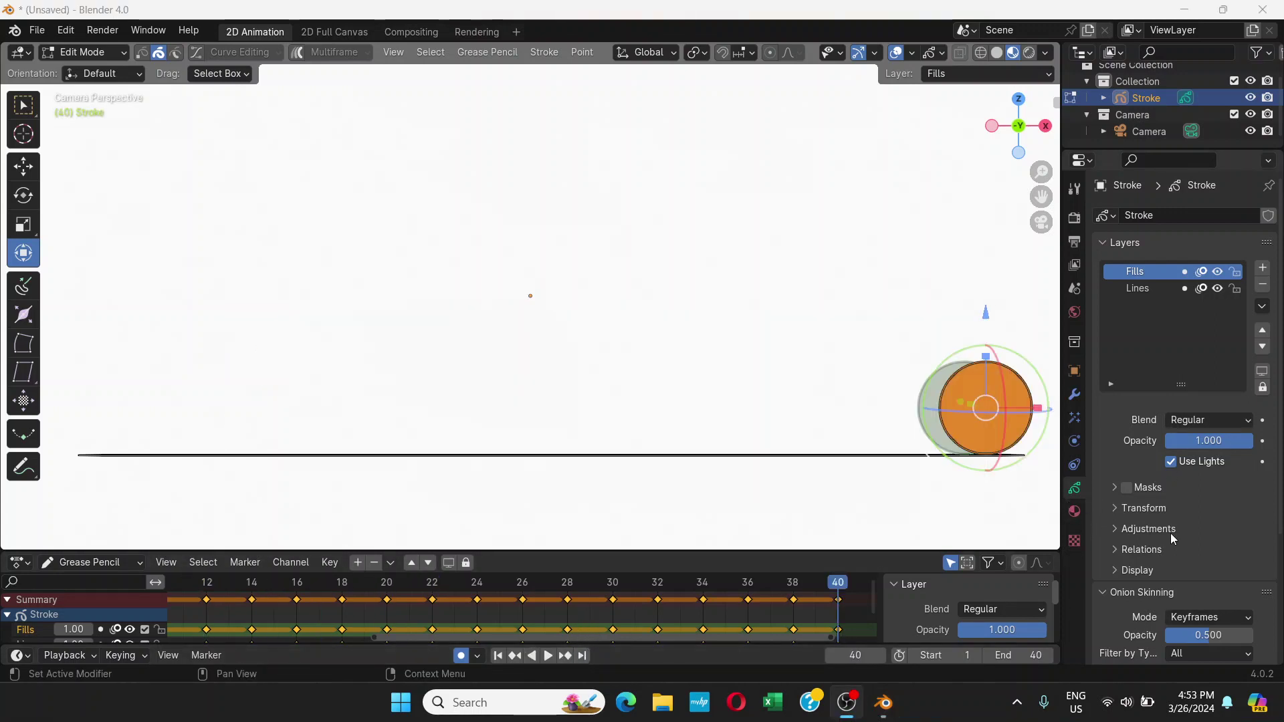